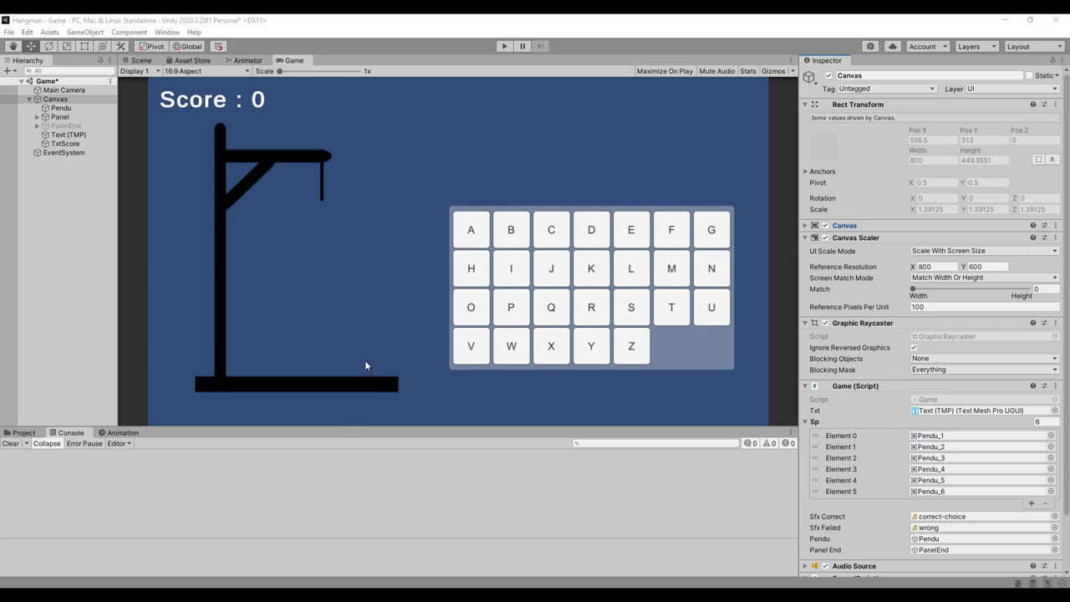
Open the Words.cs script from the Project assets in Visual Studio.
left_click(25, 433)
left_click(209, 519)
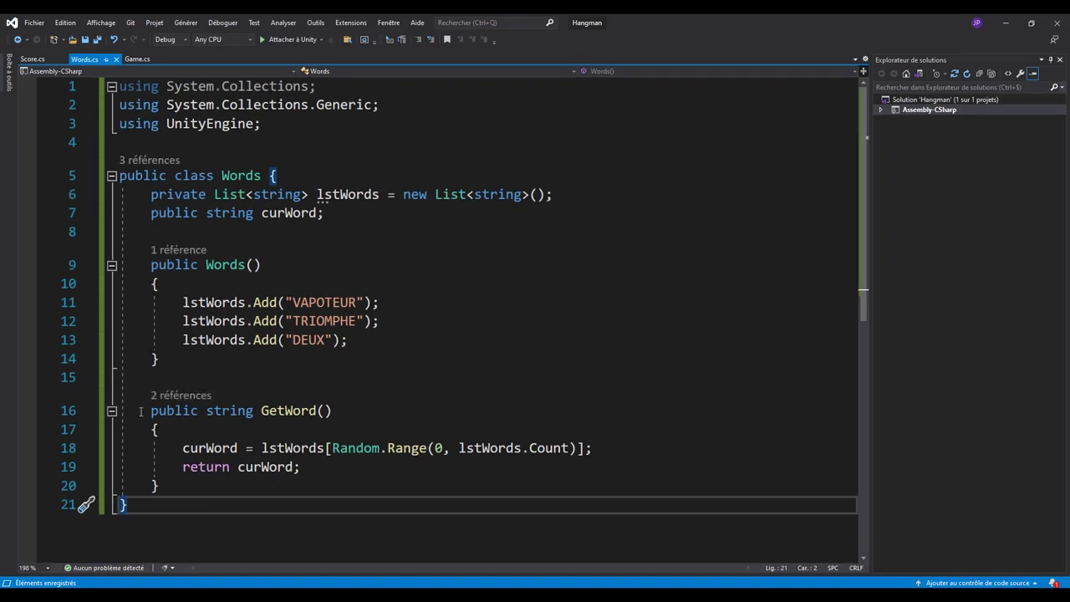
Review GetWord and its three added words in Words.cs, glance at Game.cs, then return to Unity.
left_click_drag(143, 410, 159, 486)
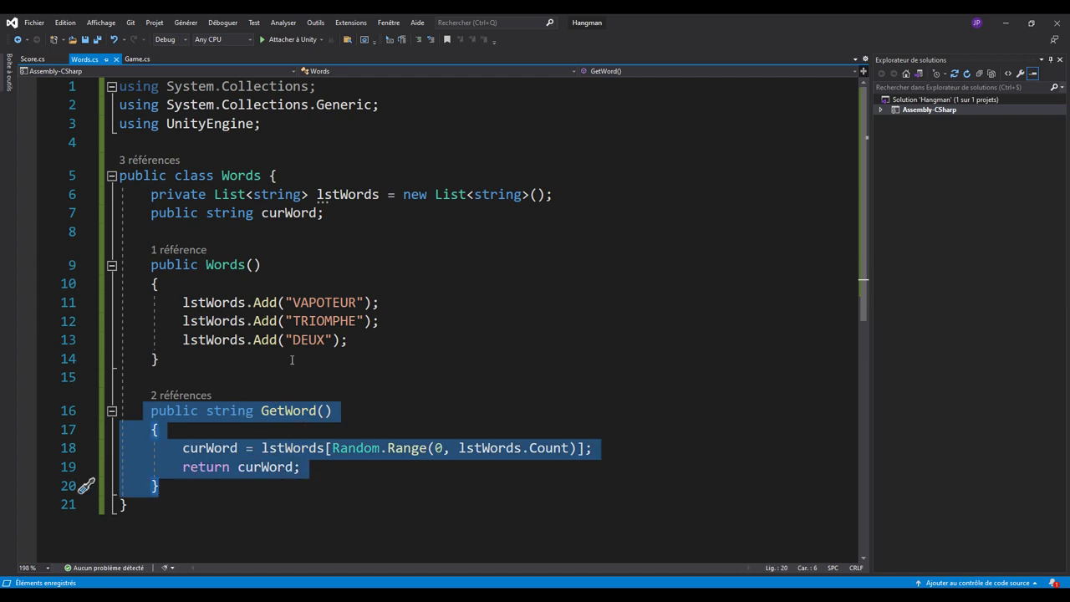
left_click_drag(173, 304, 392, 343)
left_click(466, 409)
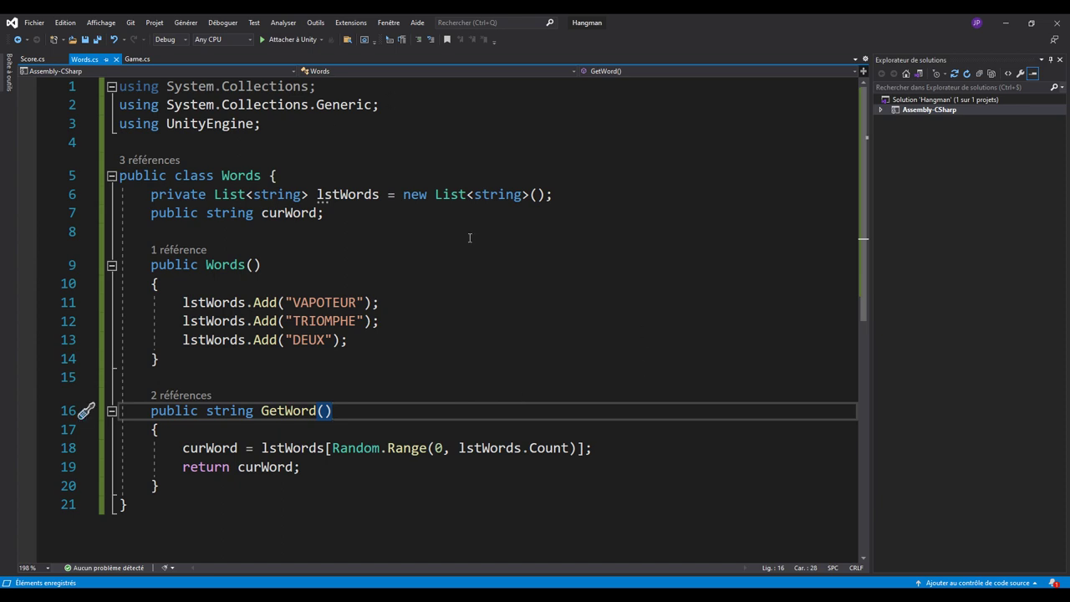
left_click(137, 59)
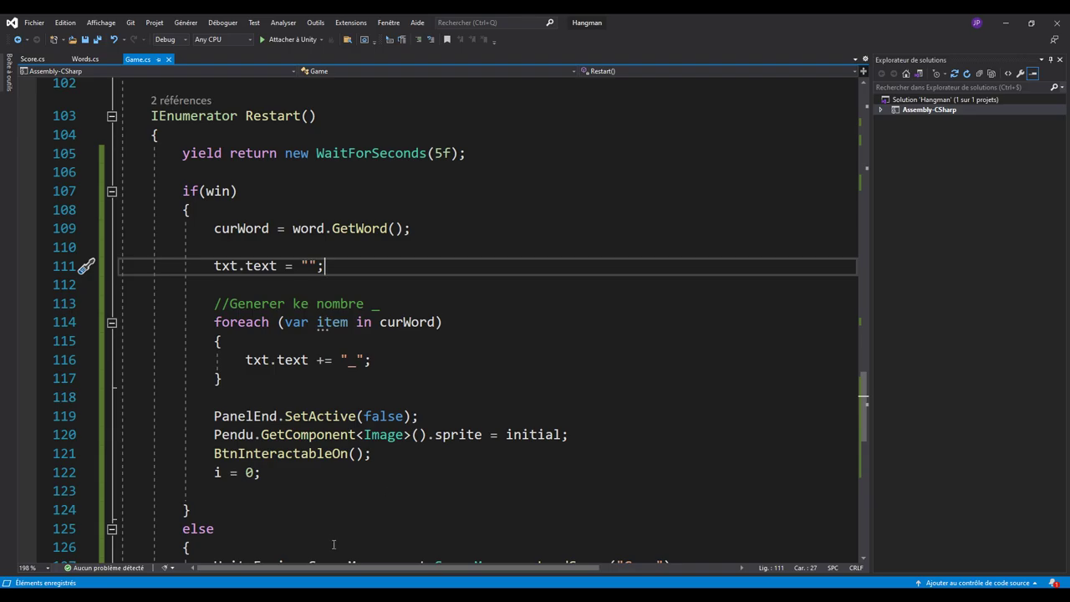
key("alt+Tab")
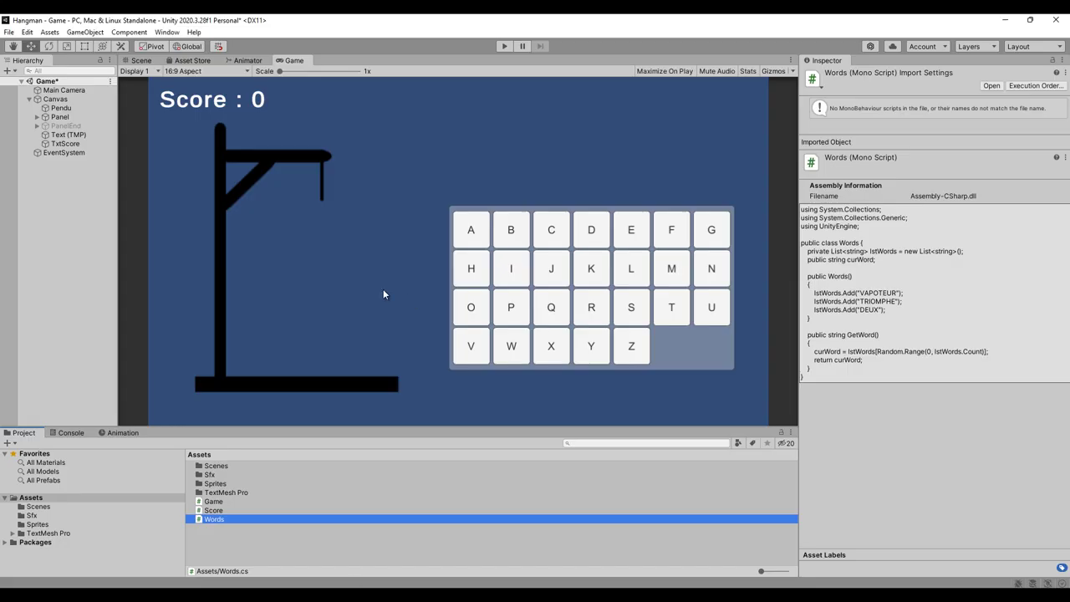
Duplicate the PanelEnd end-game panel in the Hierarchy.
left_click(37, 120)
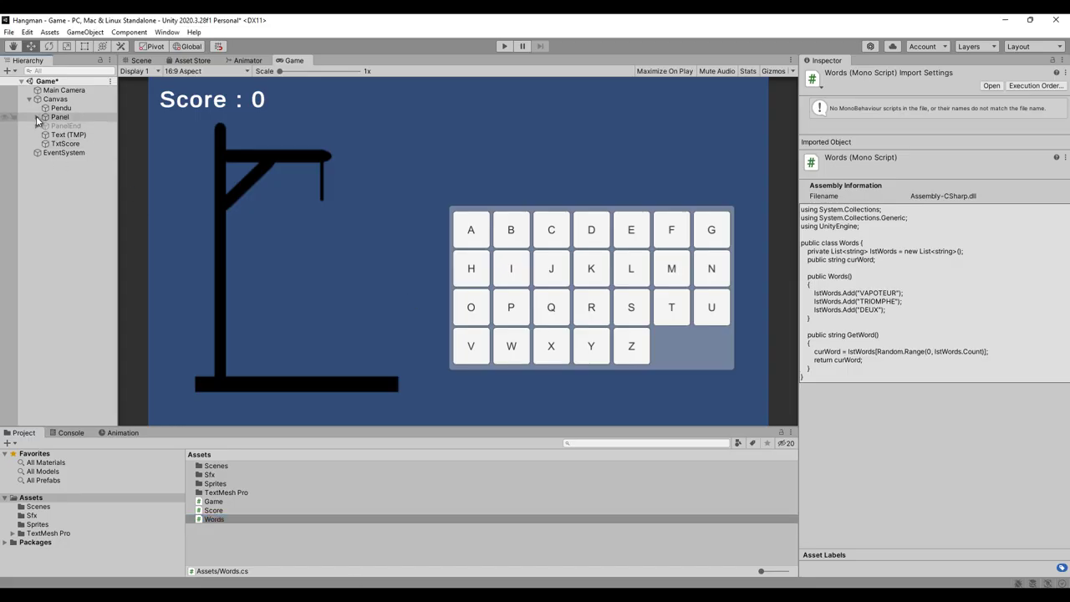
left_click(36, 117)
left_click(36, 118)
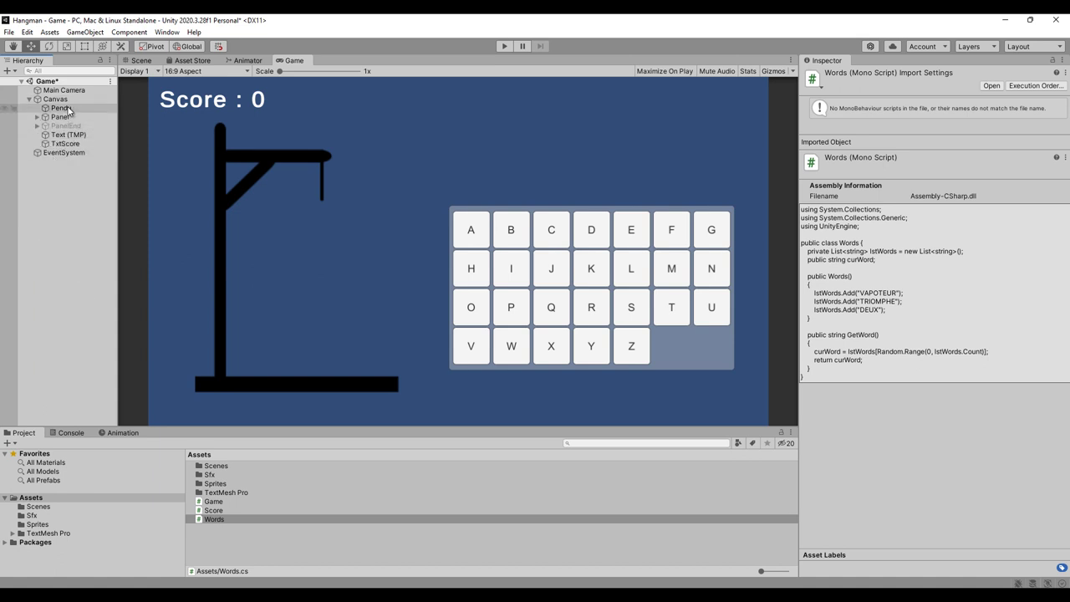
left_click(68, 127)
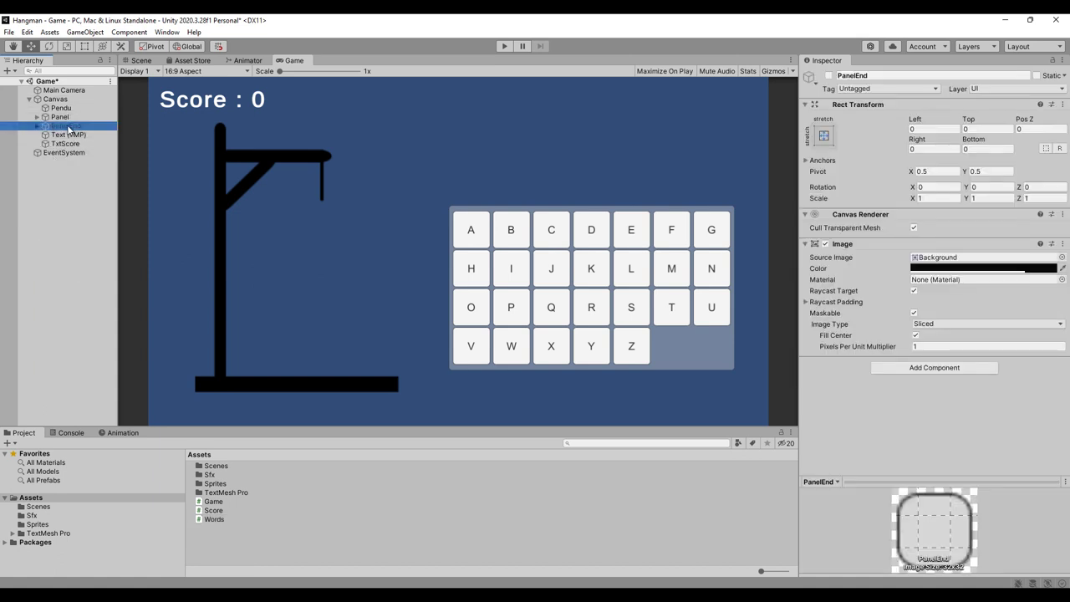
right_click(69, 128)
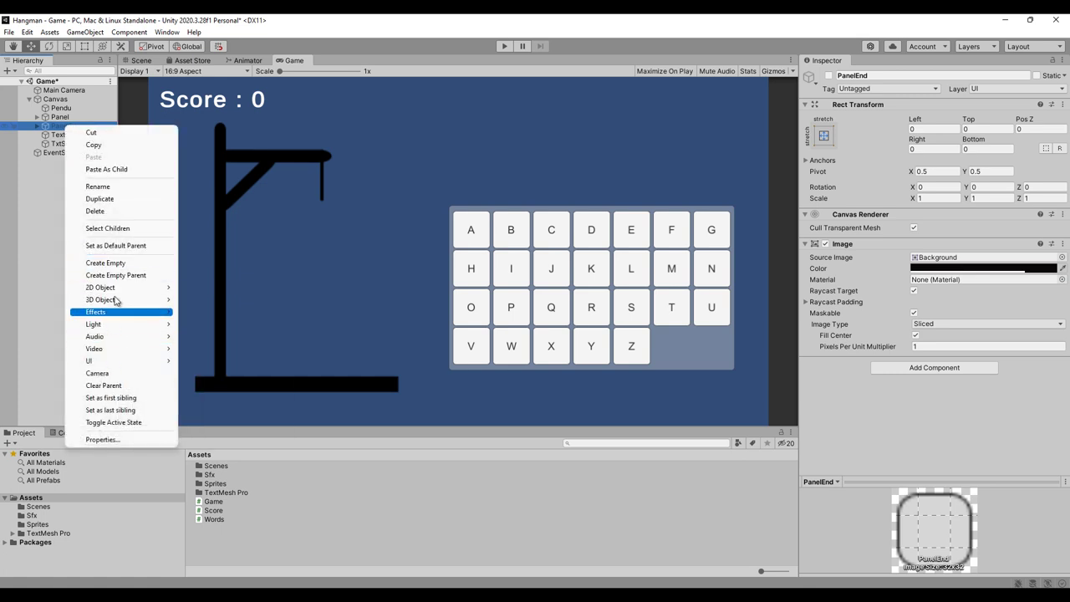
left_click(101, 198)
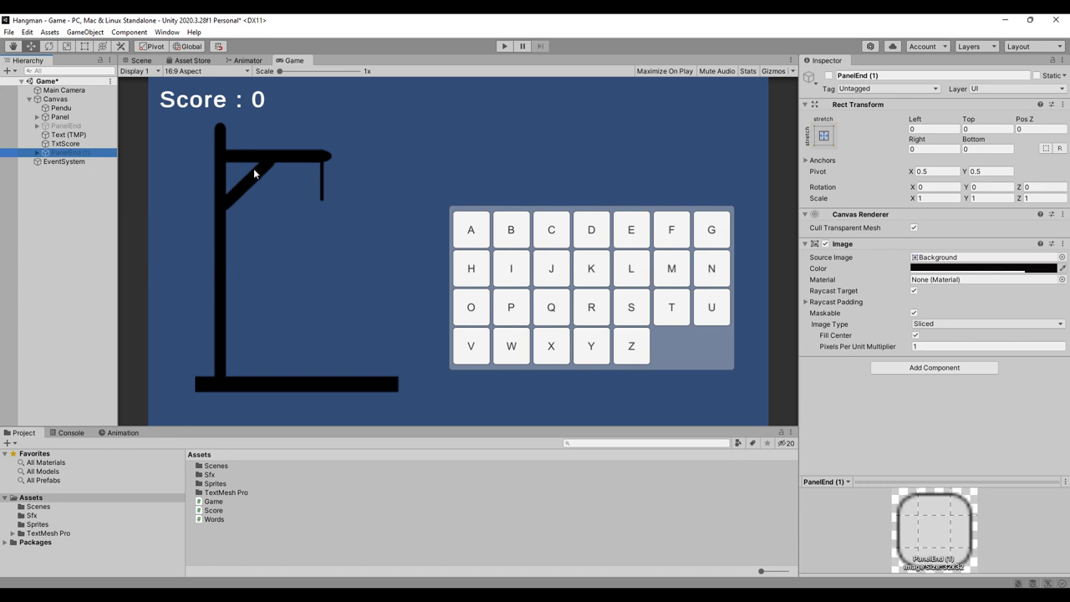
Activate the copied panel and rename it PanelNoWord.
left_click(828, 75)
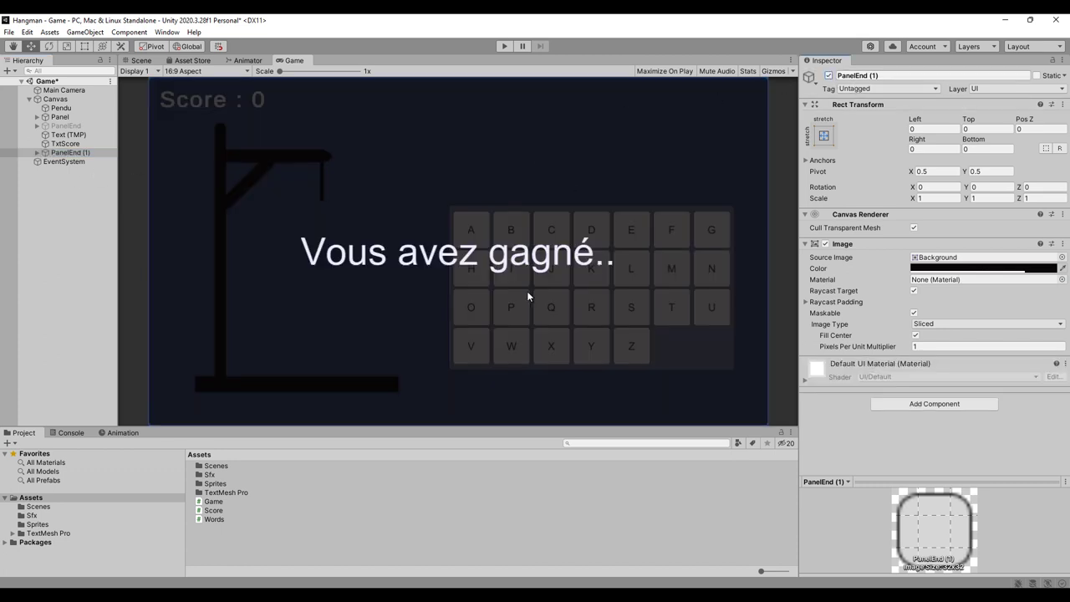
left_click(60, 153)
right_click(60, 153)
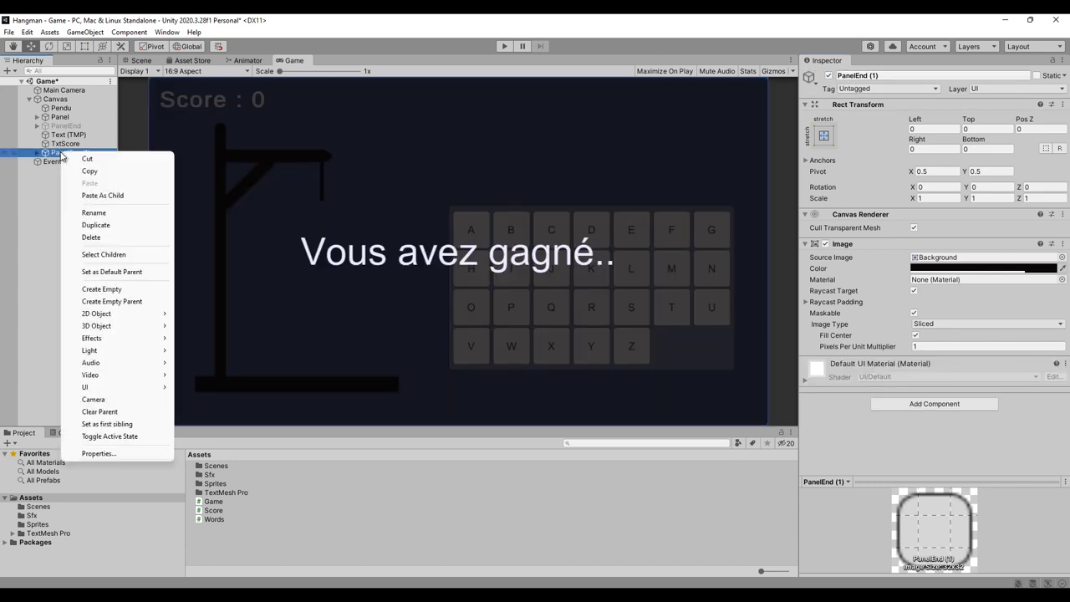
left_click(93, 213)
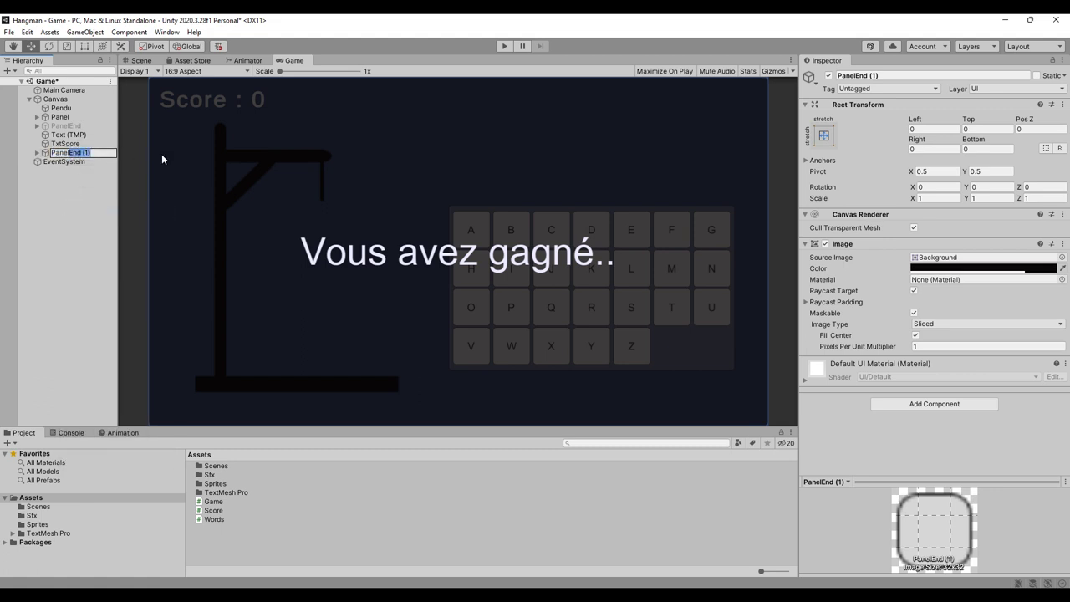
type("NoWord")
key("Return")
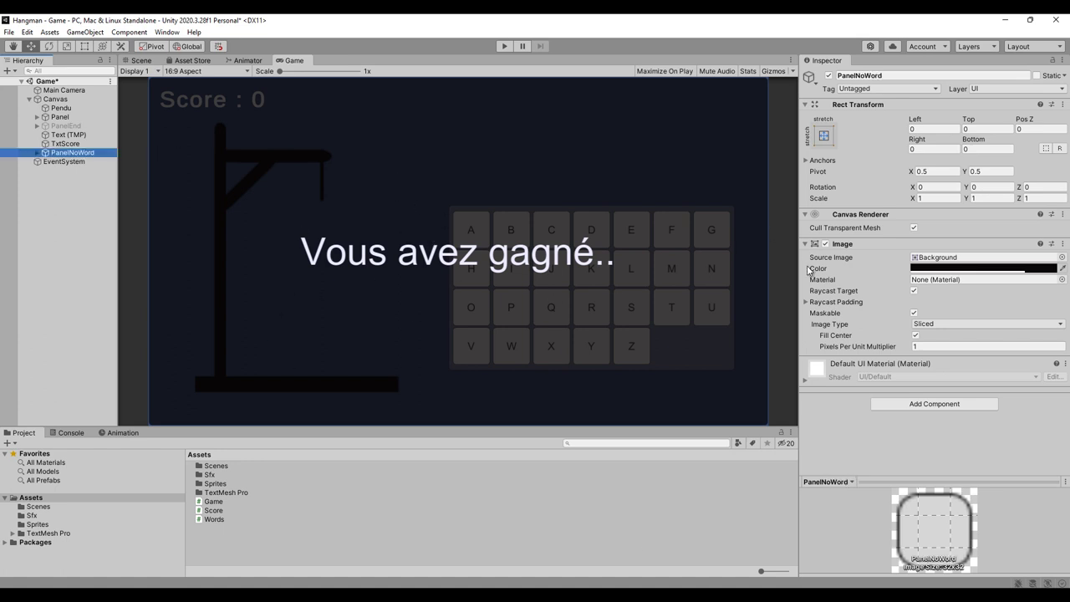
Set PanelNoWord's Text to 'Vous êtes un champion.' and 'Je n'ai plus de mots...' on two lines.
left_click(37, 153)
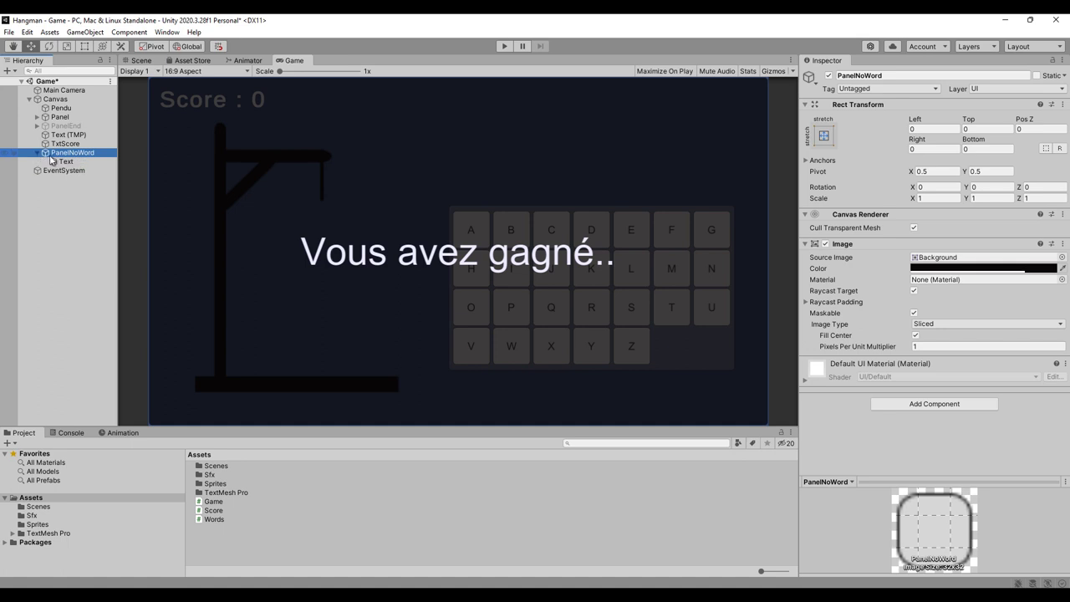
left_click(71, 161)
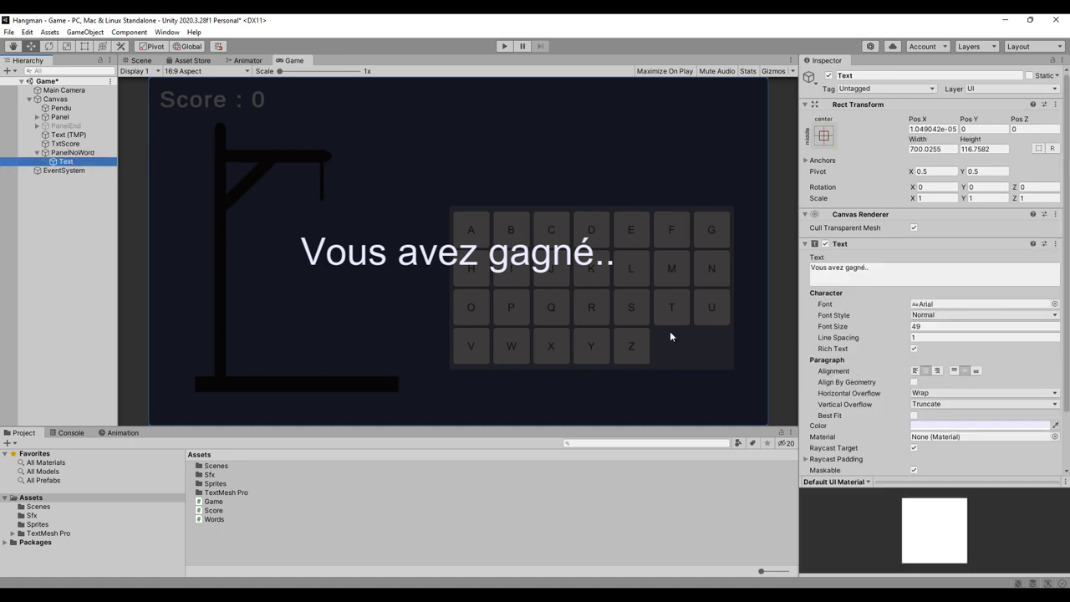
left_click(877, 272)
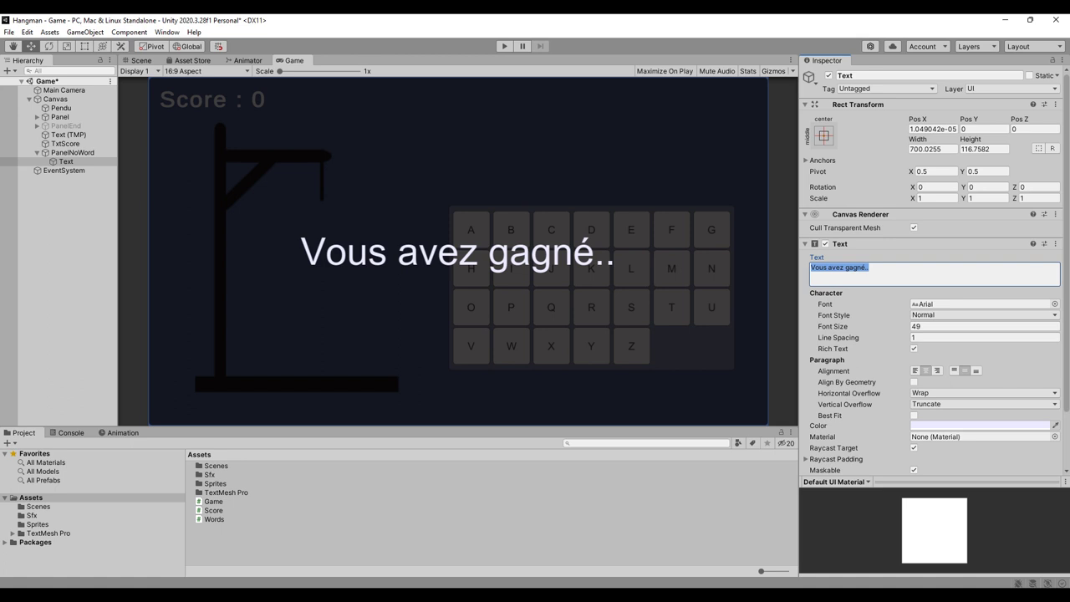
type("Vous ")
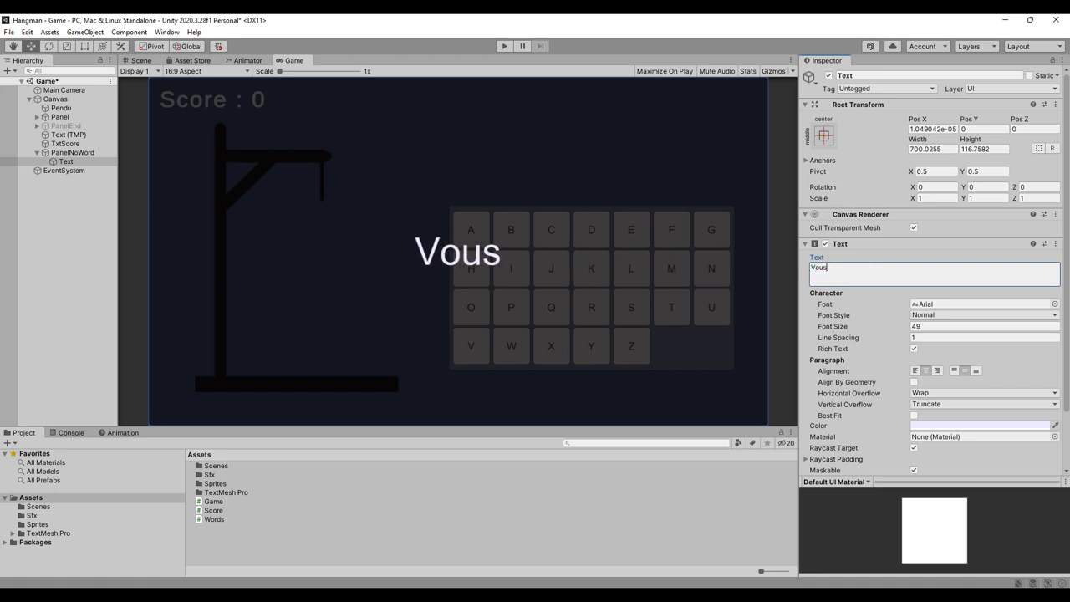
type("êtes u")
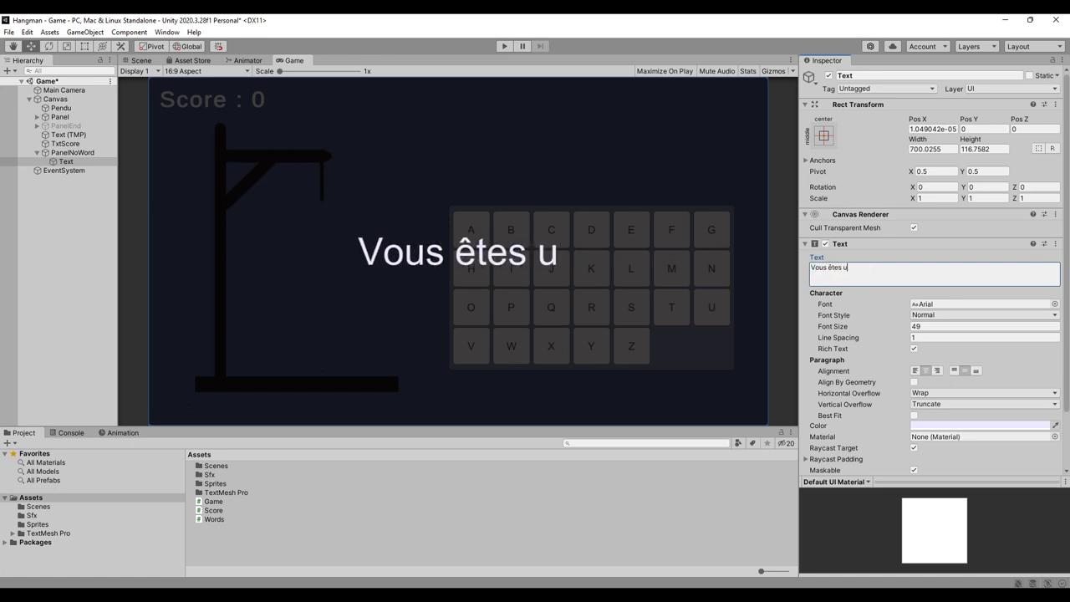
type("n cha")
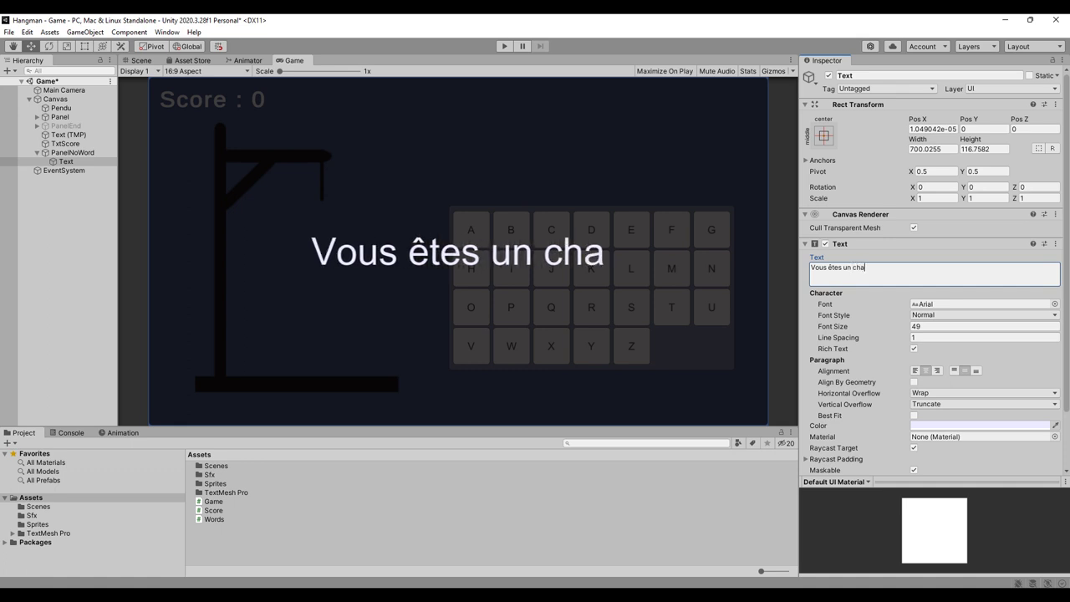
type("mpion")
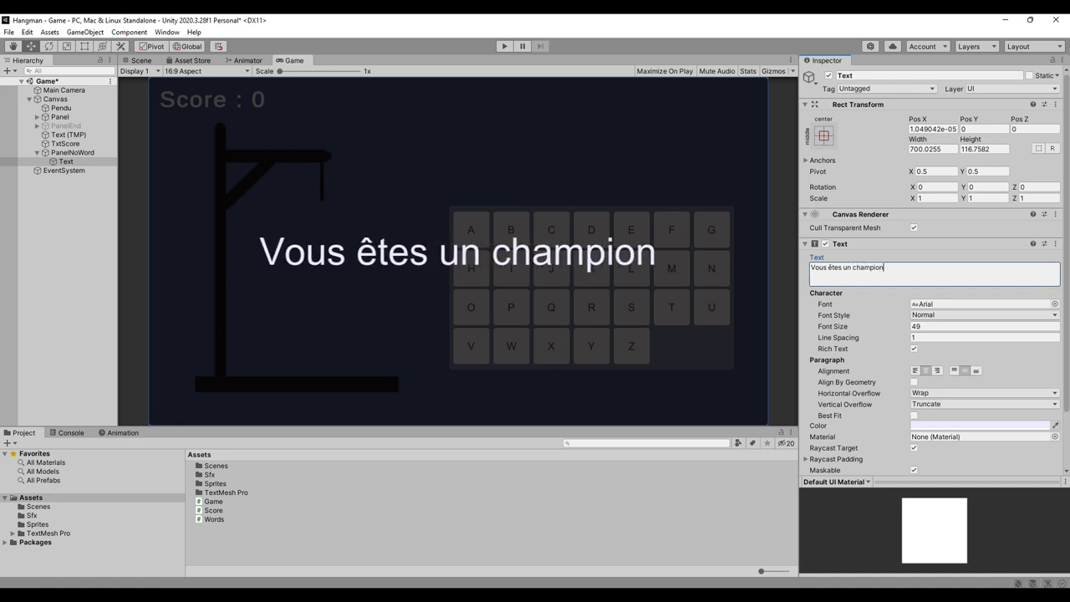
type(".")
key("Return")
type("Vou")
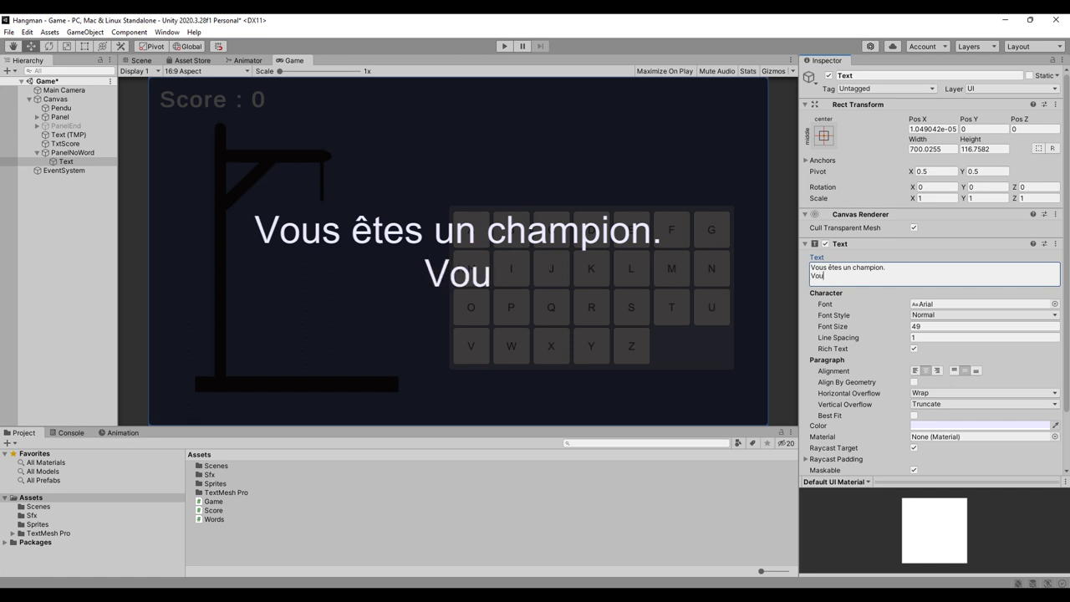
type("s")
key("BackSpace")
key("BackSpace")
key("BackSpace")
key("BackSpace")
type("Je")
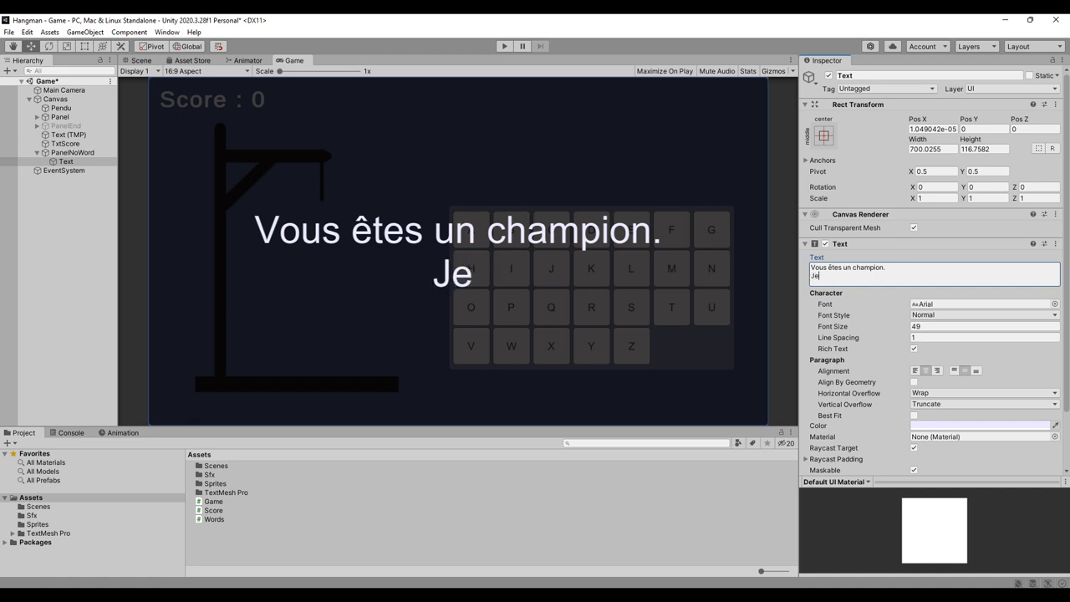
type(" n'ai plus de mot")
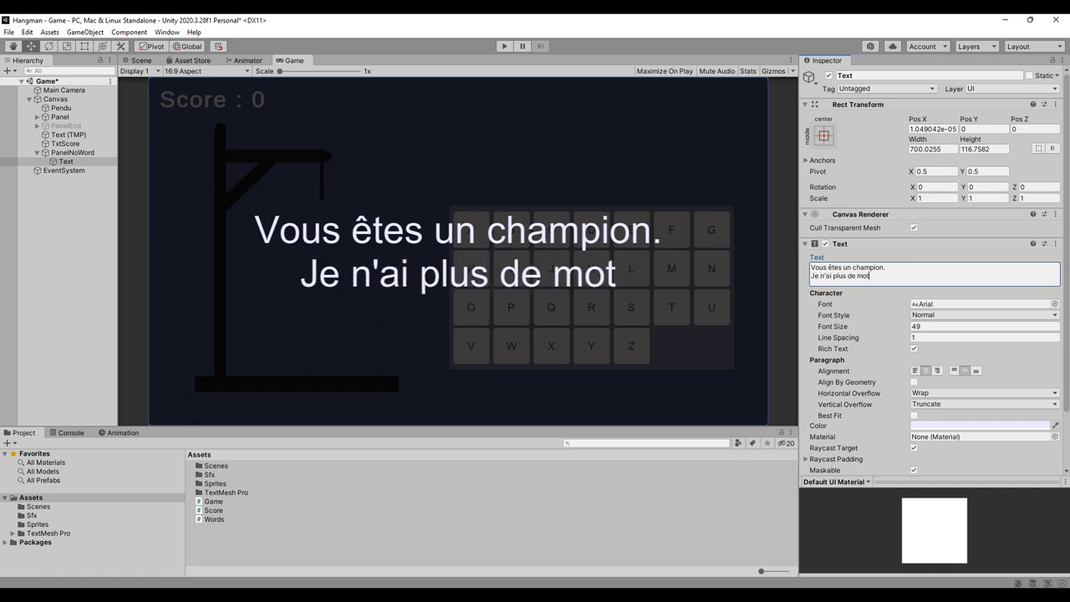
type("s...")
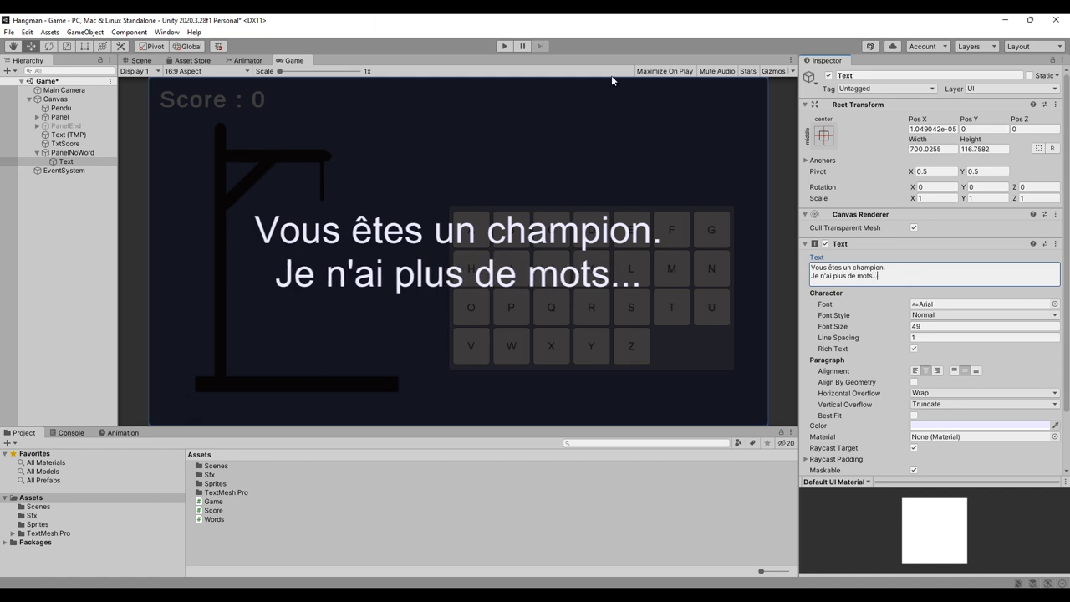
Deactivate PanelNoWord and select the Words script asset.
left_click(73, 153)
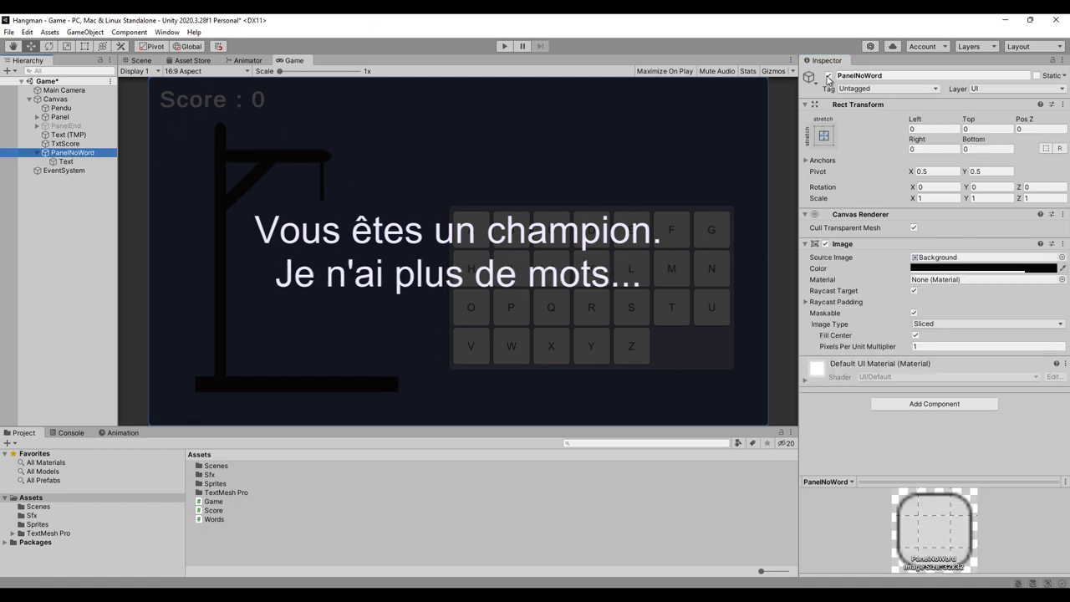
left_click(828, 76)
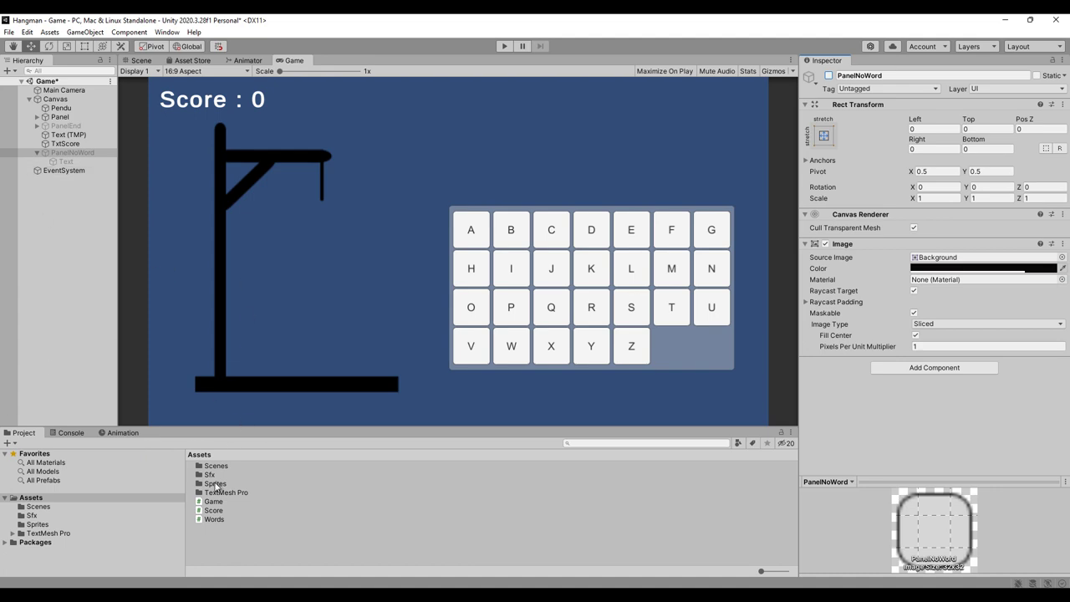
left_click(215, 519)
double_click(215, 519)
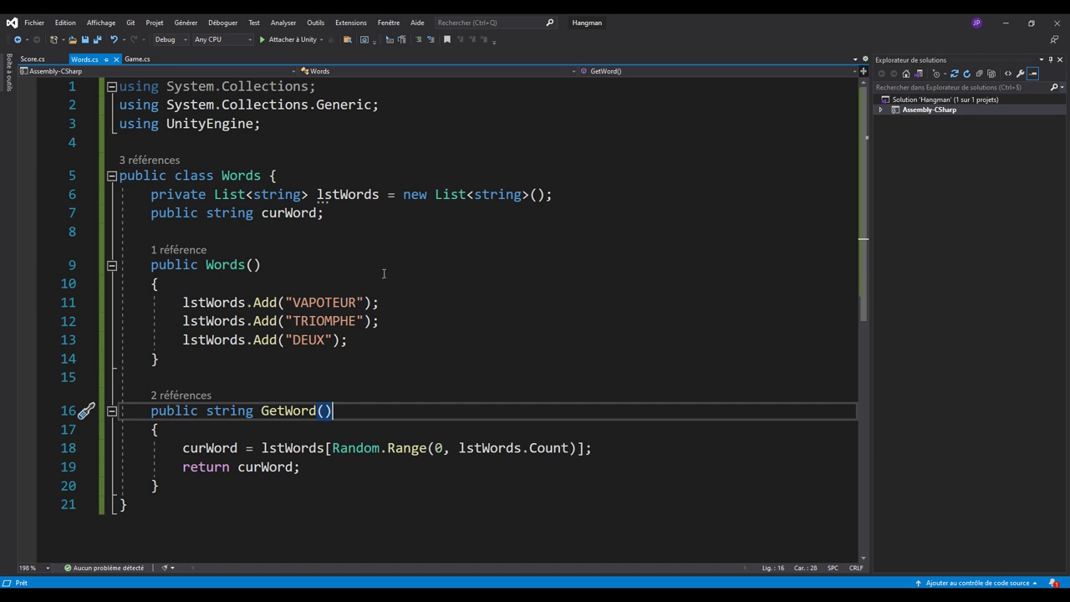
left_click_drag(147, 195, 547, 198)
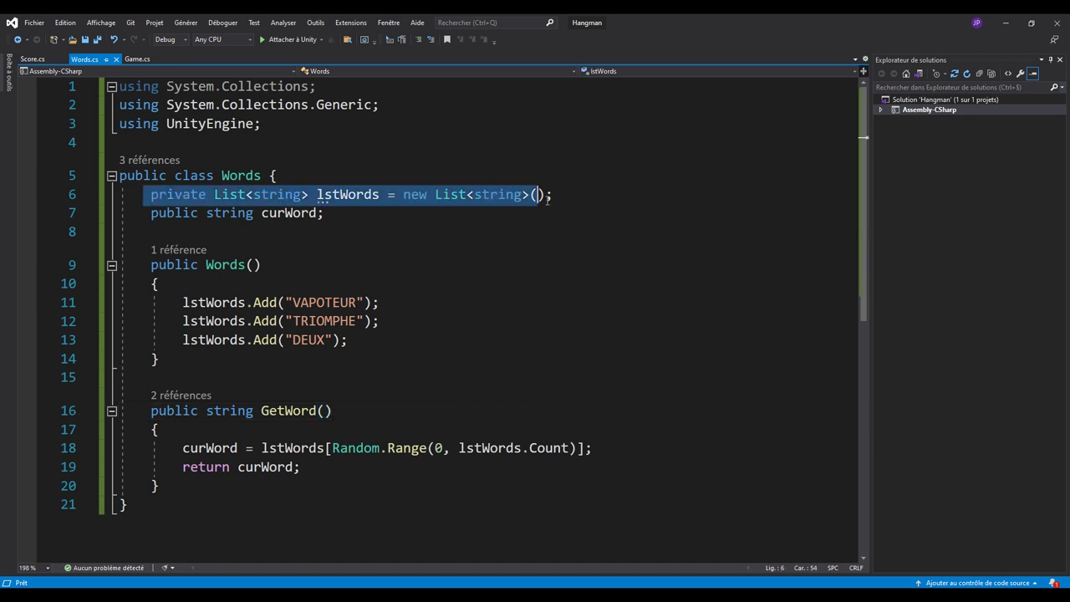
double_click(345, 197)
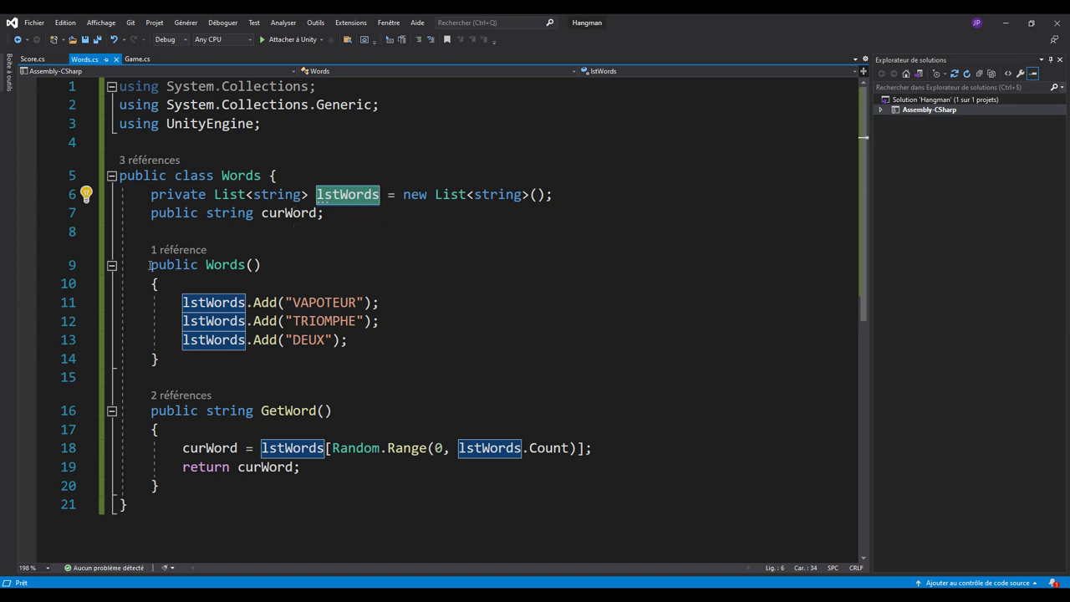
left_click_drag(150, 265, 295, 263)
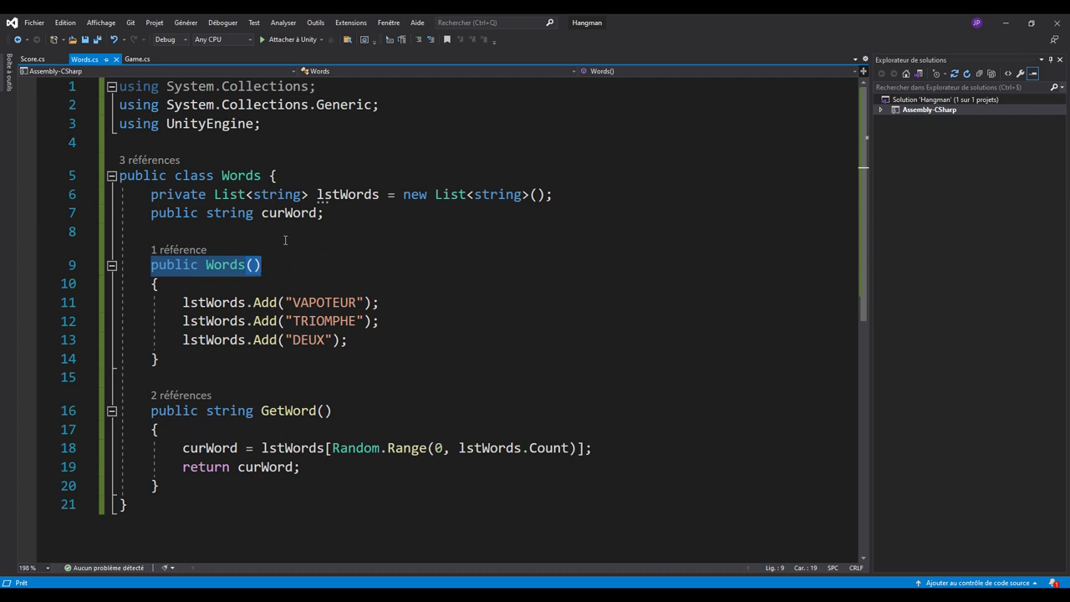
left_click(240, 178)
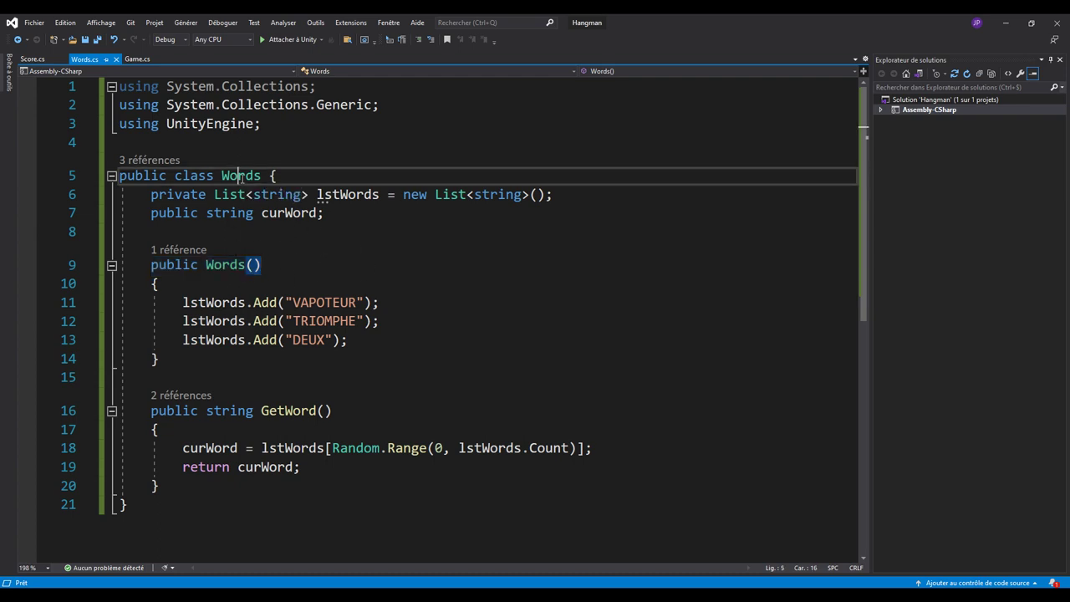
double_click(240, 177)
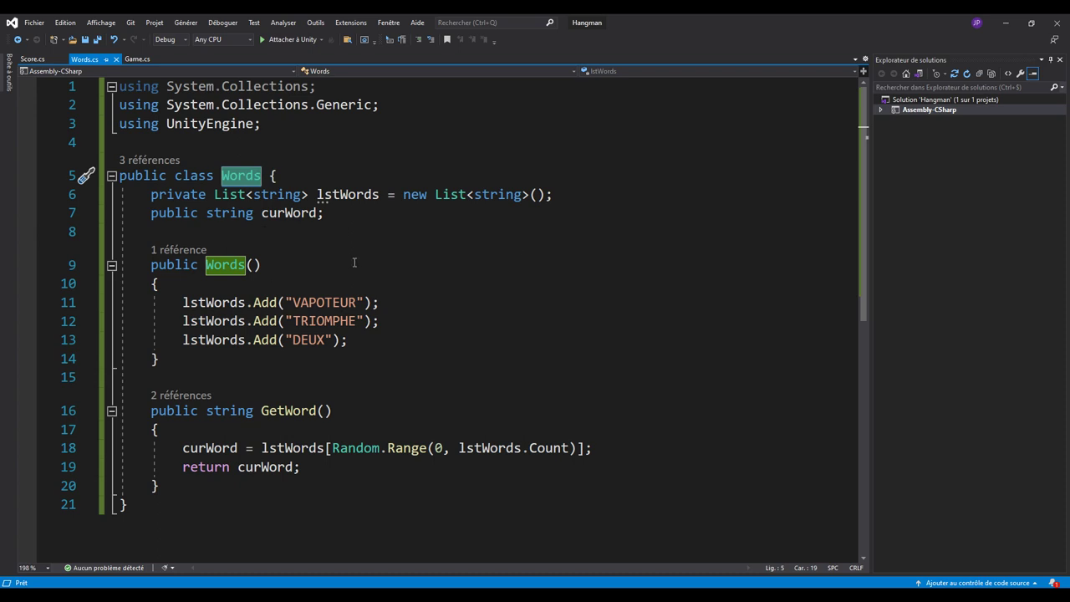
left_click_drag(182, 302, 349, 339)
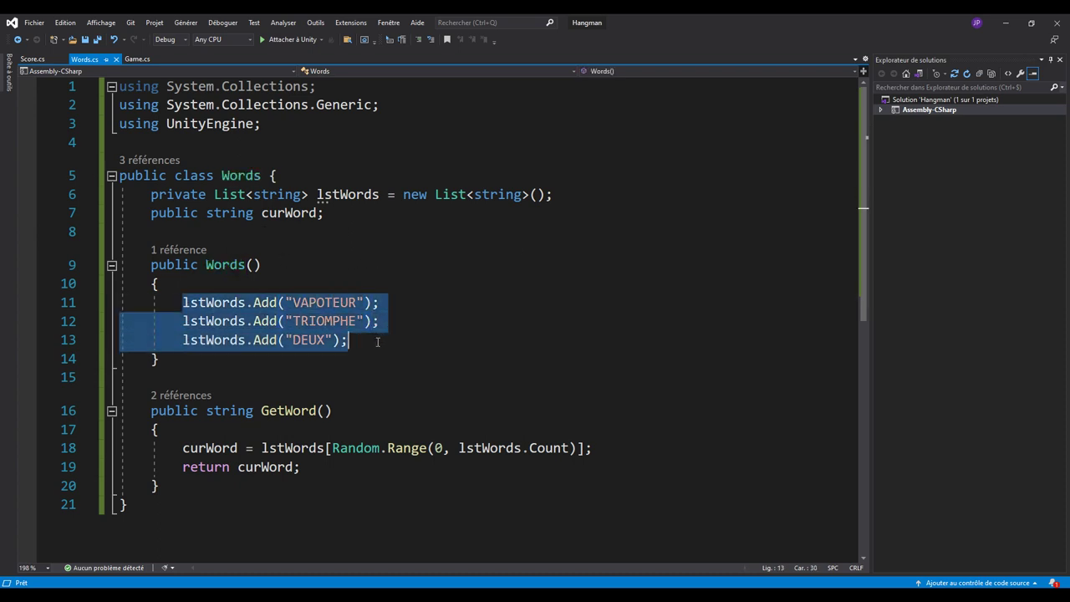
left_click(443, 348)
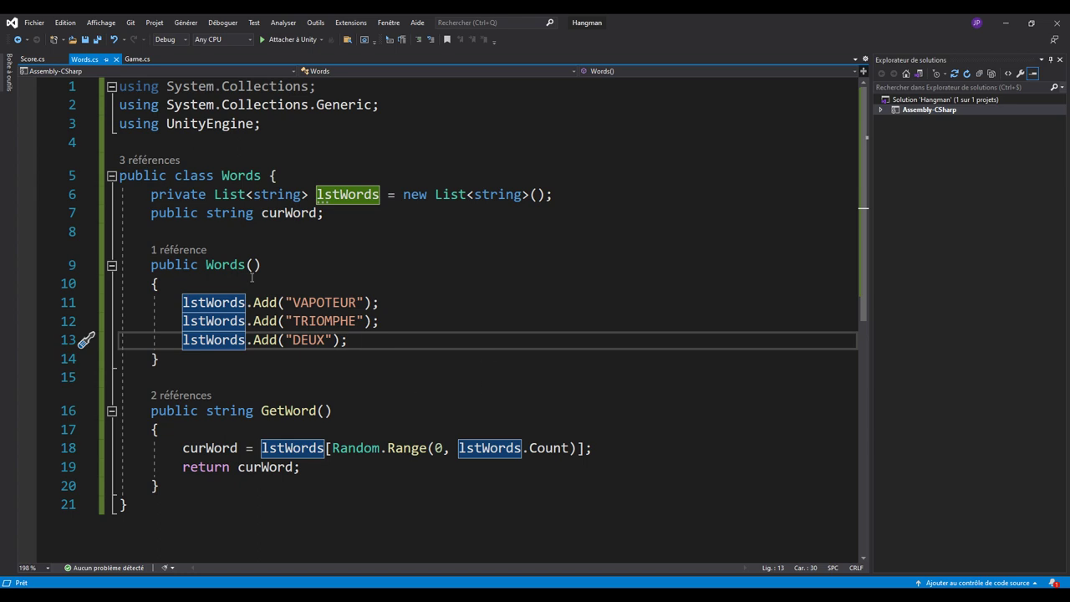
scroll(393, 376, "down", 2)
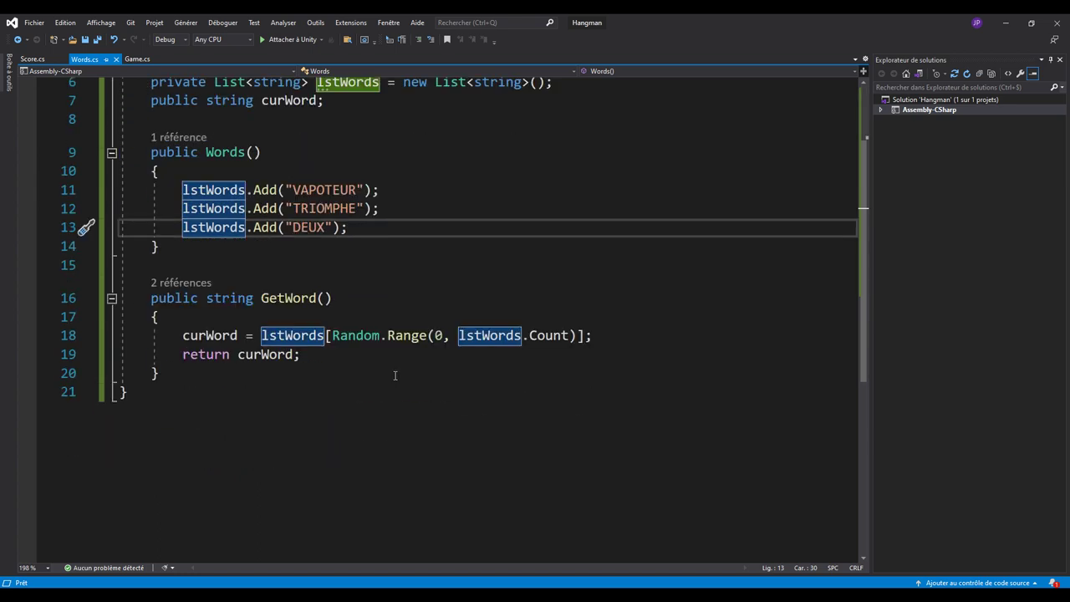
left_click(405, 381)
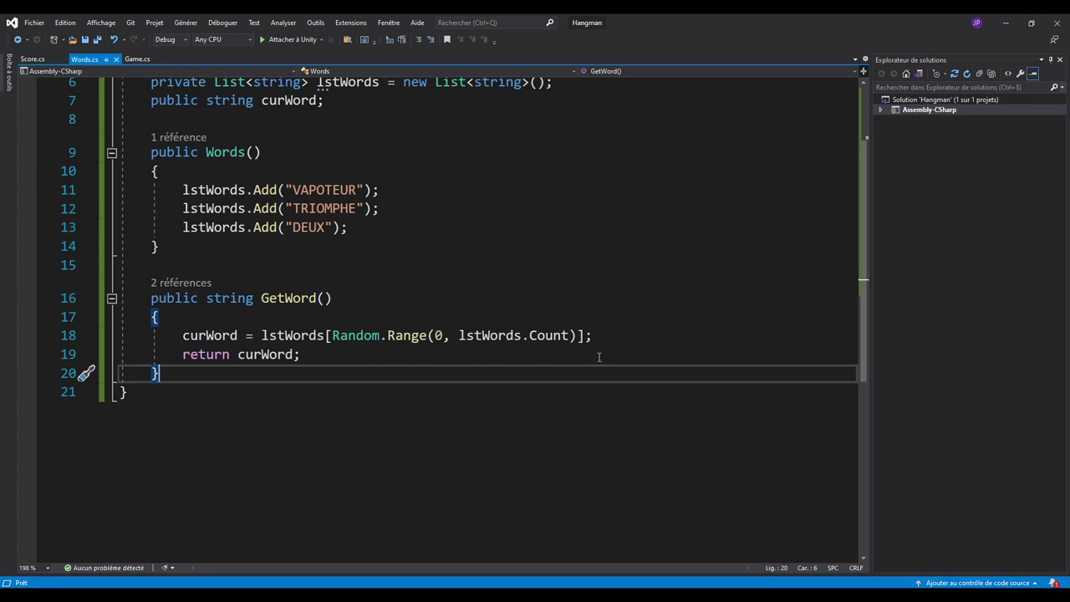
left_click(621, 335)
Add lstWords.Remove(curWord); after line 18 of GetWord and save Words.cs.
key("Return")
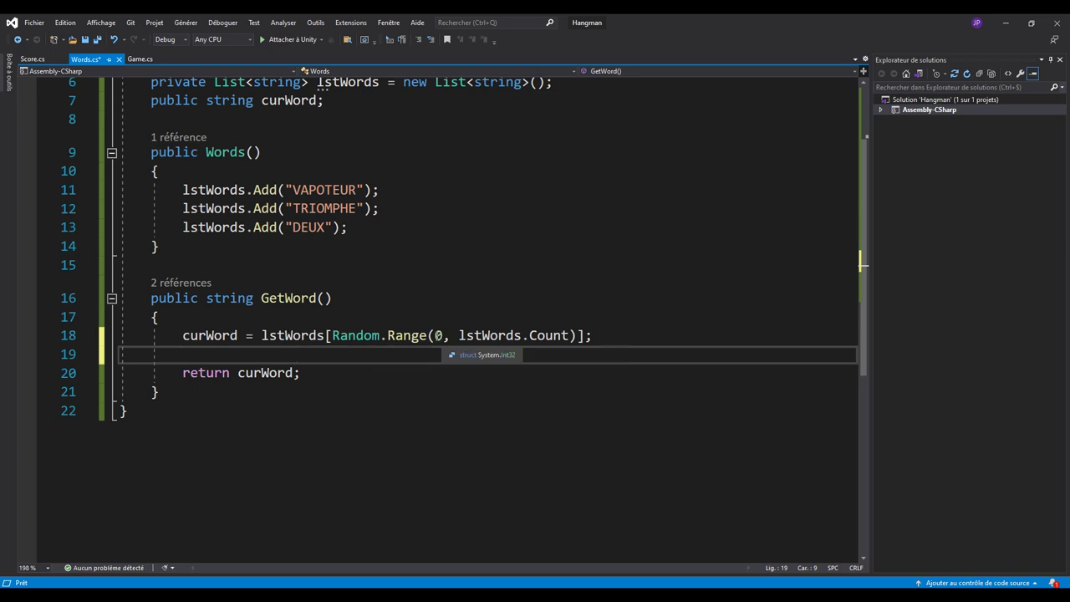
left_click(435, 336)
double_click(436, 335)
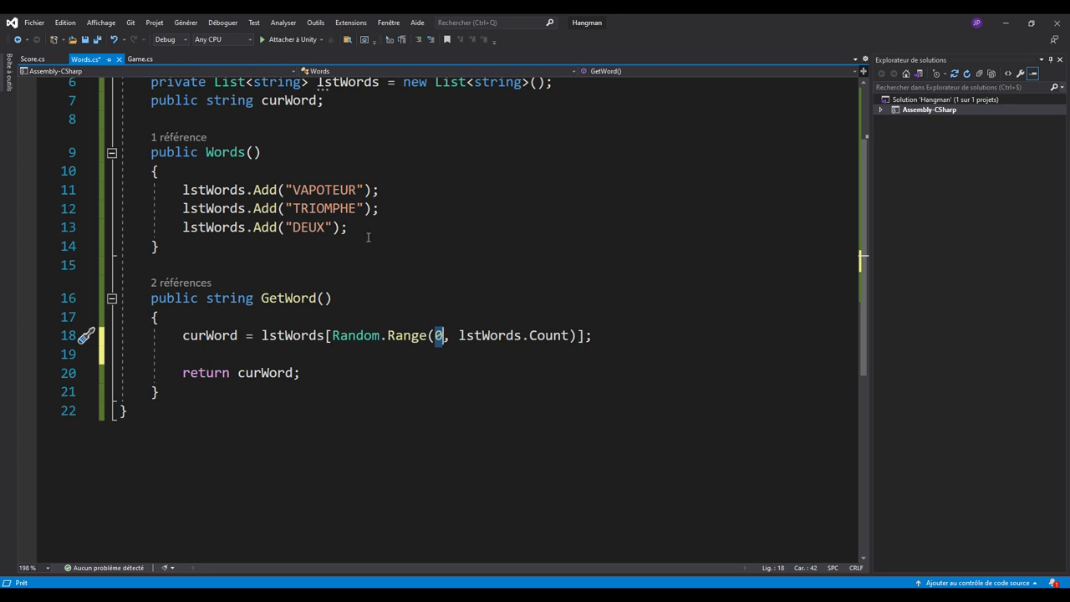
left_click(230, 355)
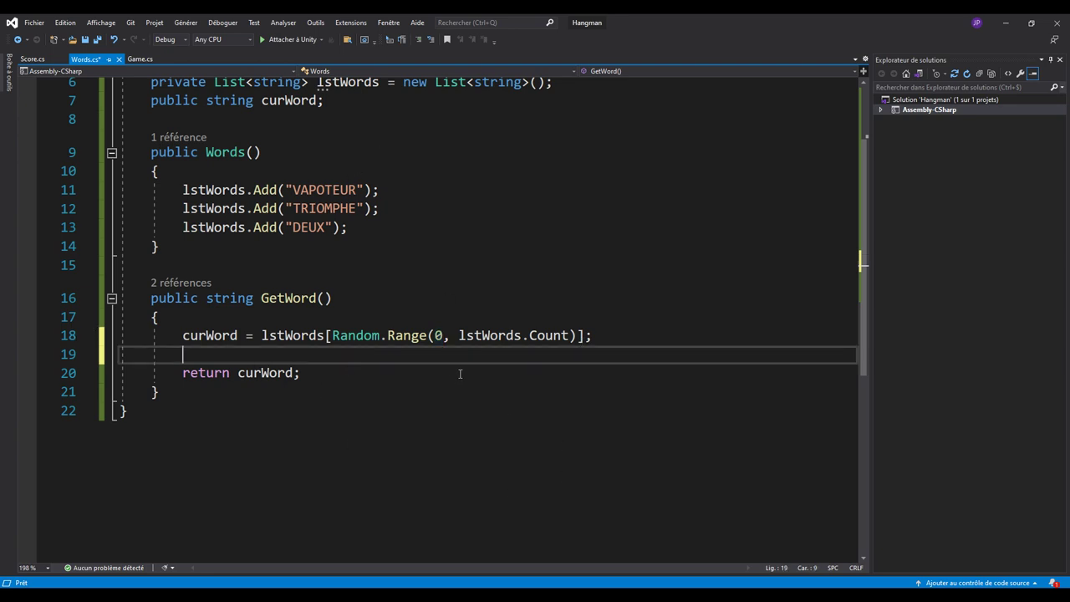
type("ls")
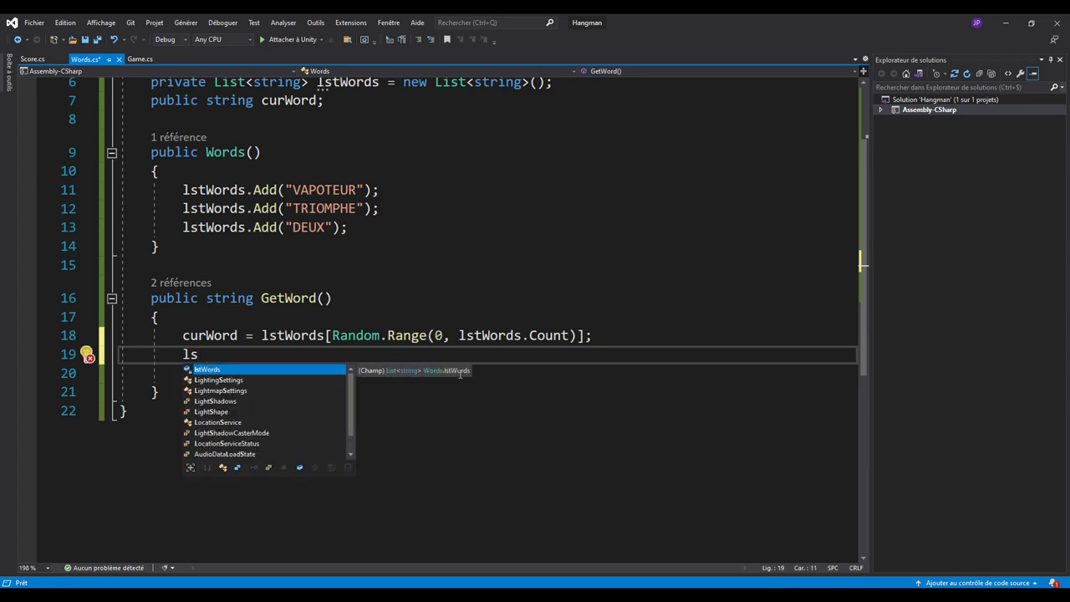
key("Tab")
type(".")
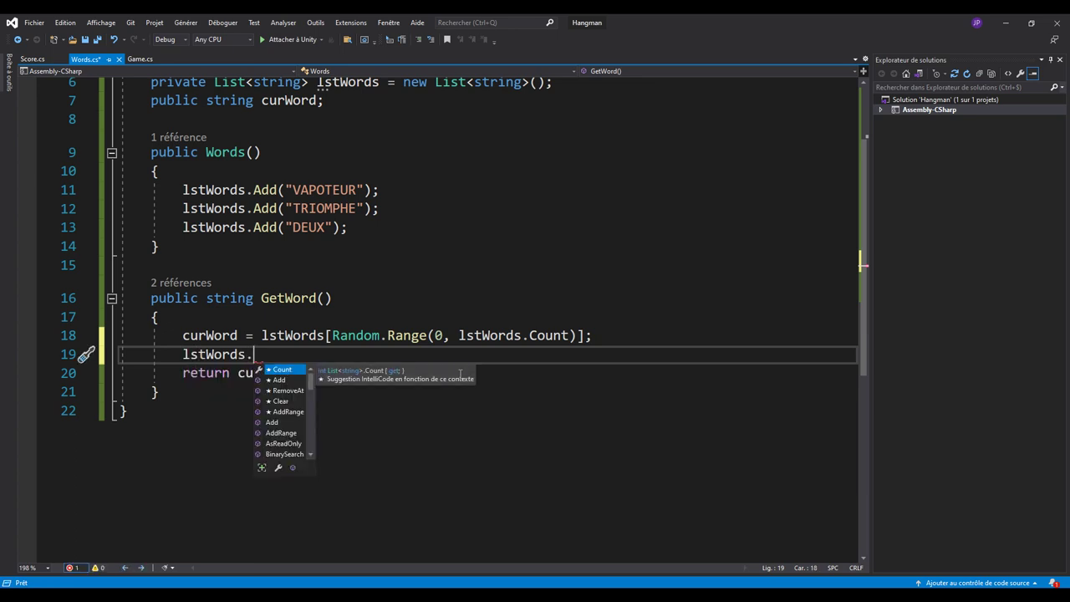
type("re")
key("Tab")
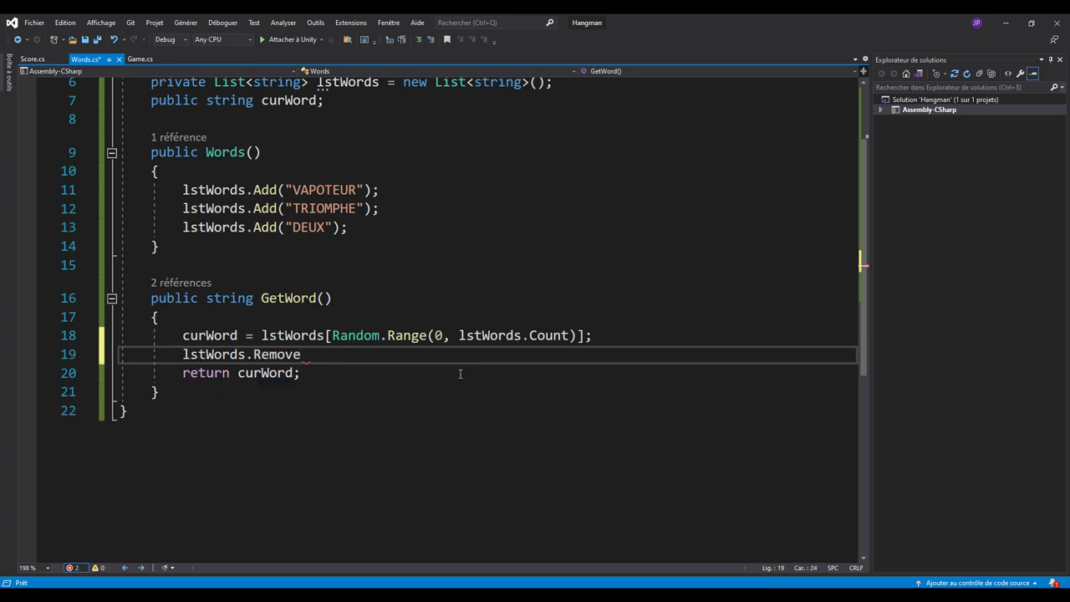
type("(")
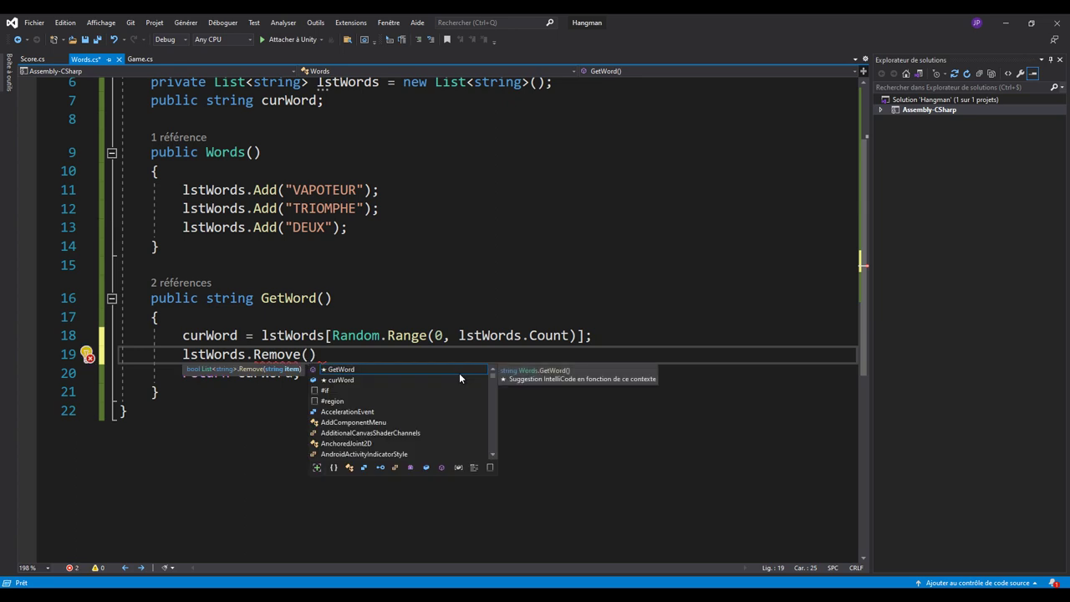
type("cur")
key("Tab")
type(")")
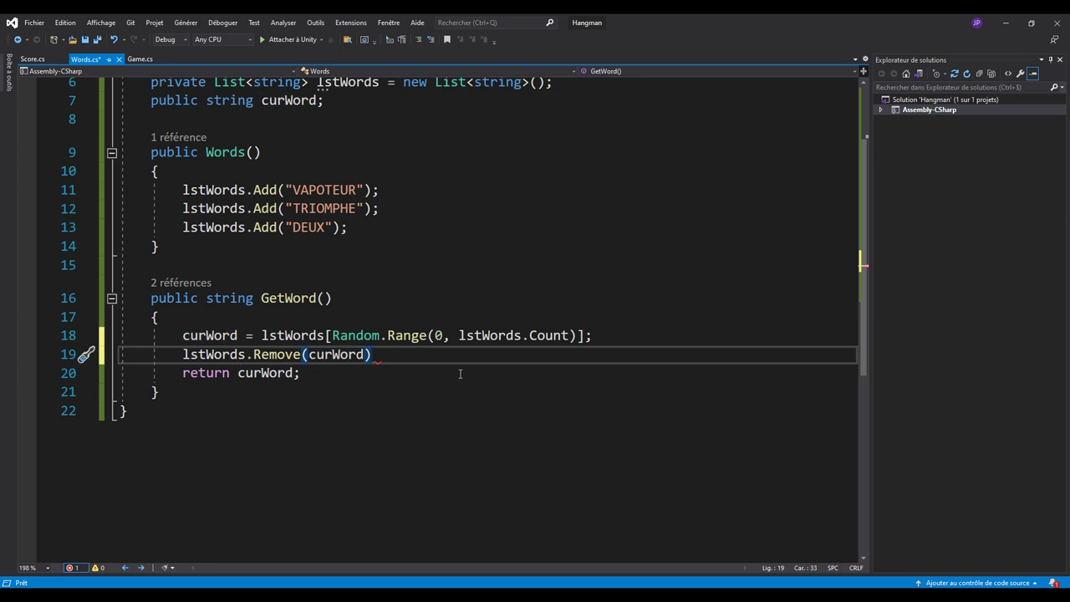
type(";")
key("ctrl+s")
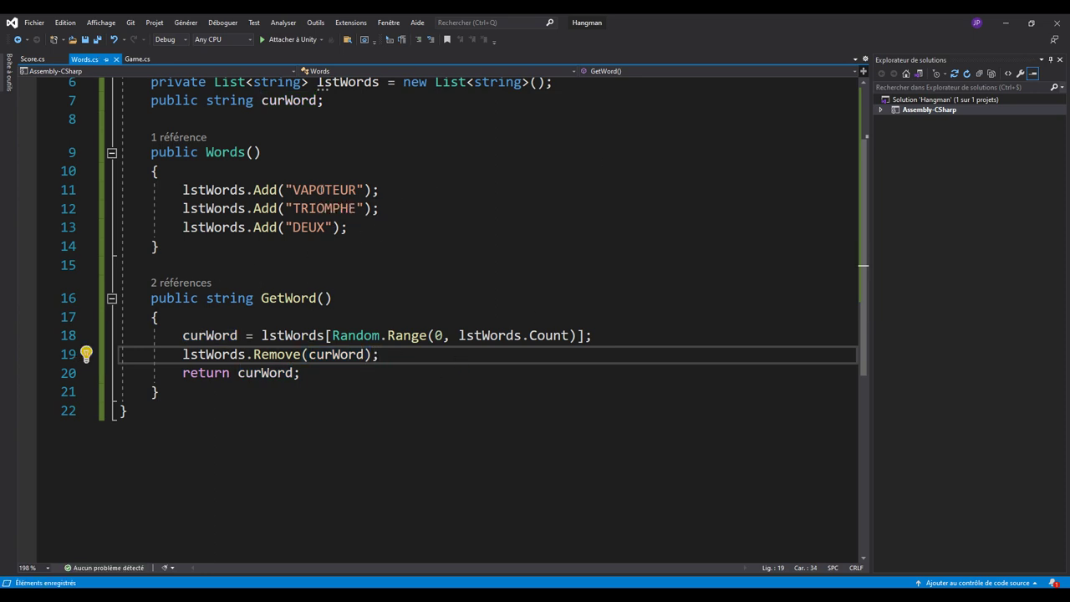
Review the VAPOTEUR, TRIOMPHE and DEUX entries in the word list.
double_click(321, 190)
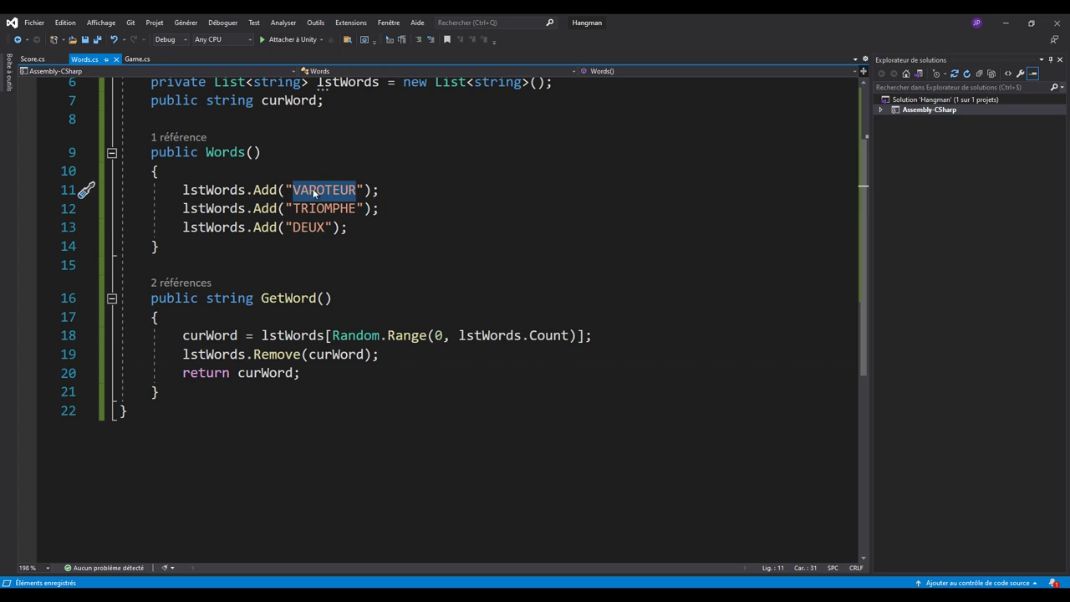
left_click_drag(183, 209, 370, 229)
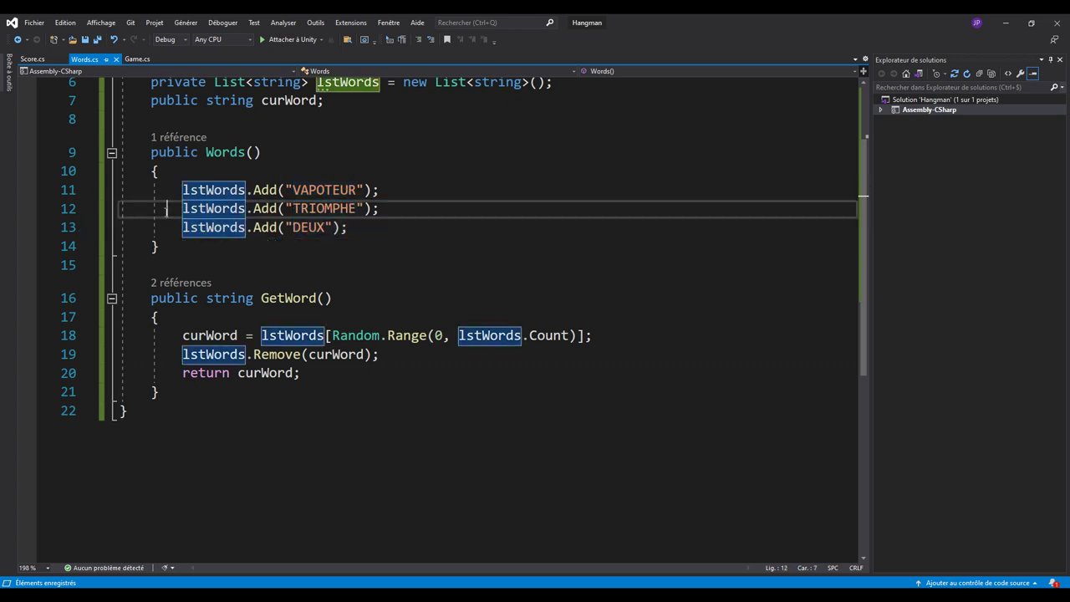
left_click_drag(174, 228, 349, 227)
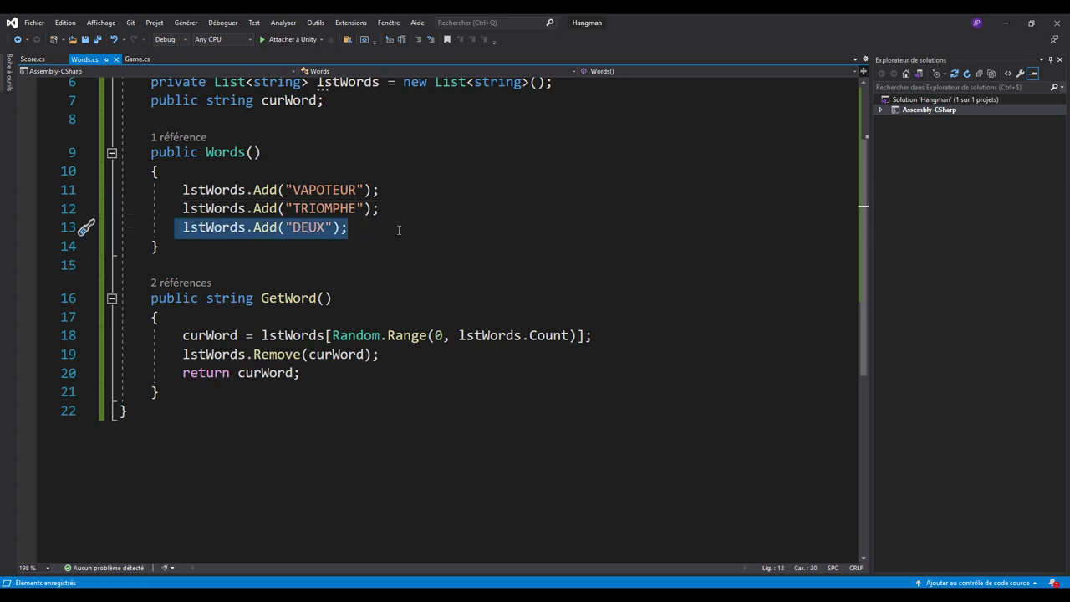
left_click(460, 416)
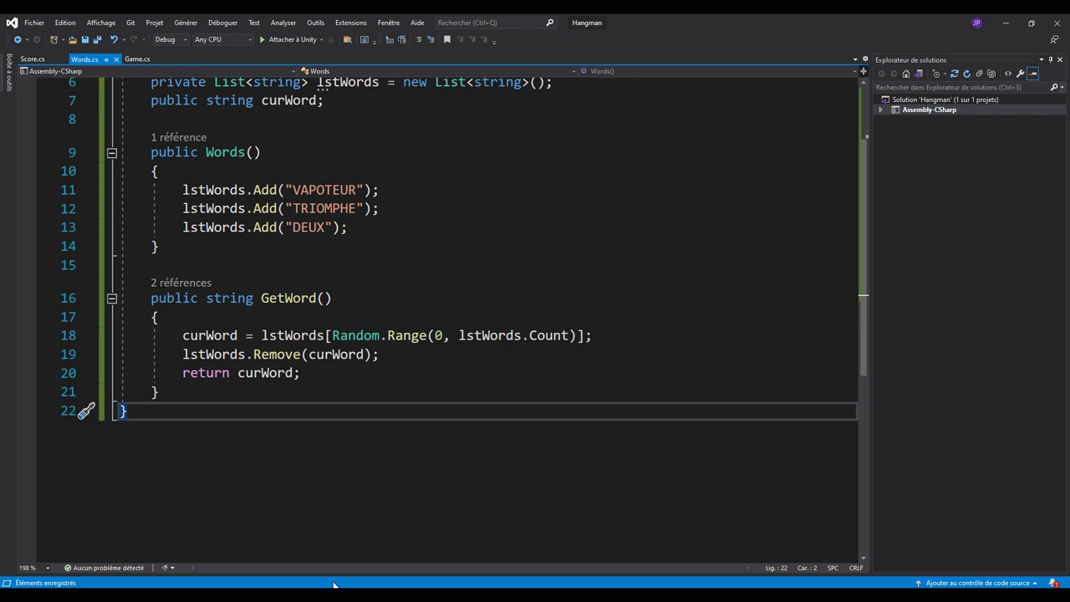
Back in Unity, start Play mode and guess the word VAPOTEUR.
key("alt+Tab")
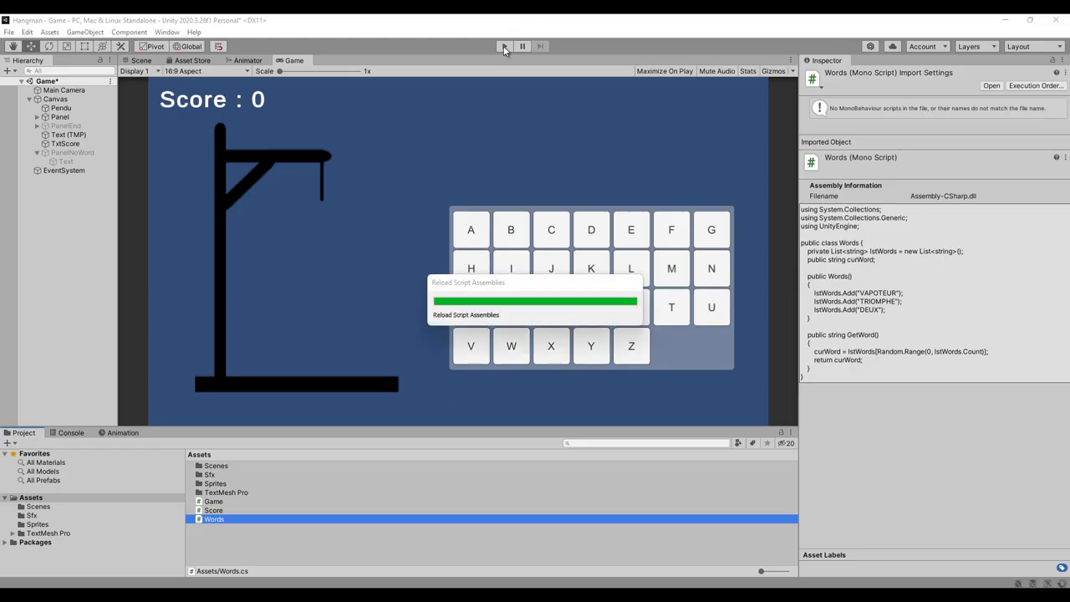
left_click(504, 47)
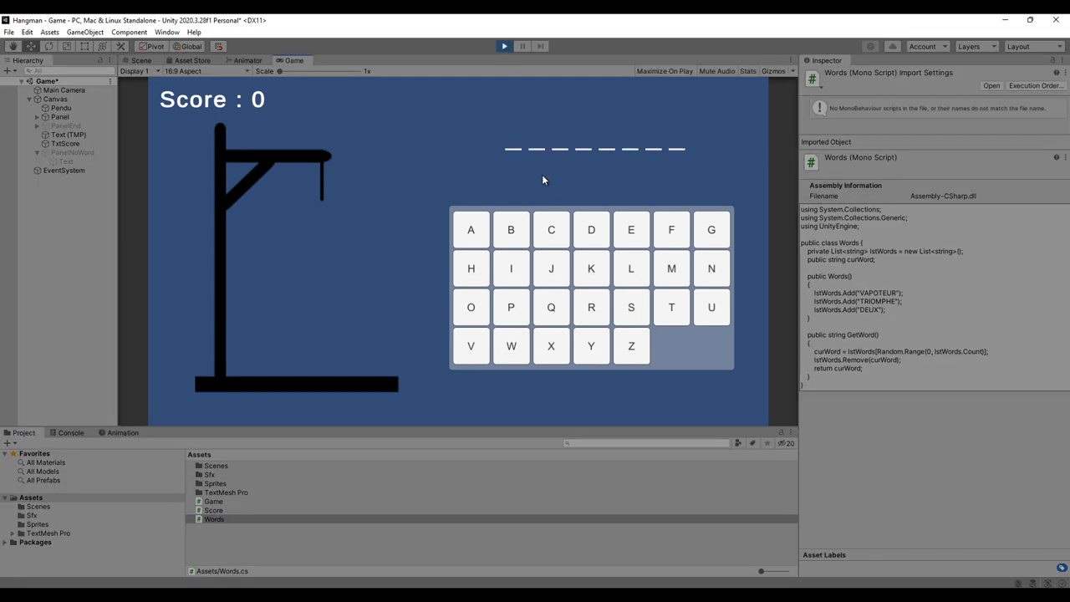
left_click(471, 347)
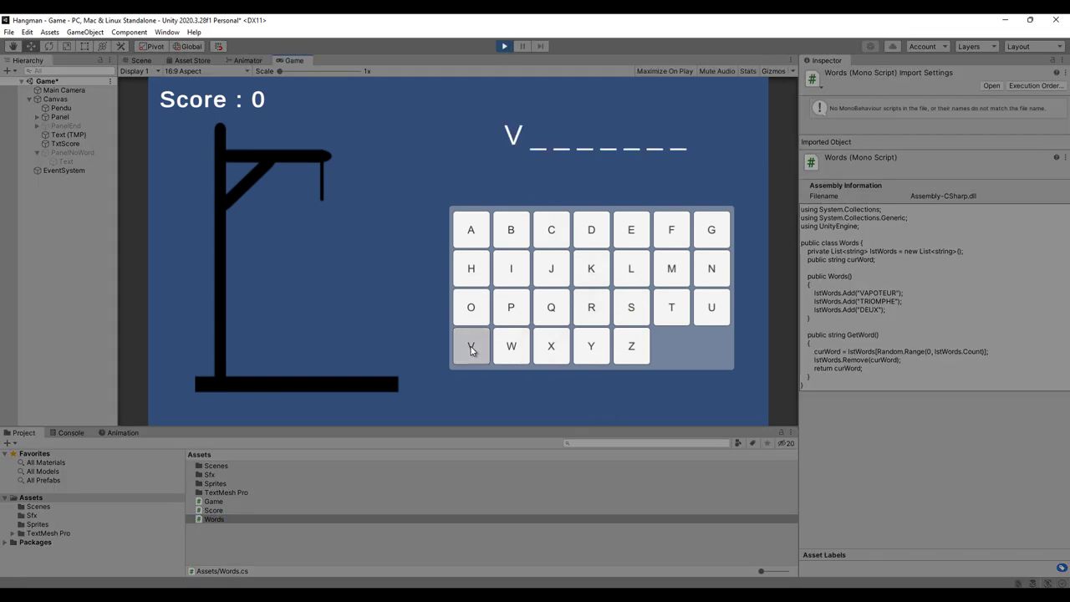
left_click(470, 231)
left_click(512, 314)
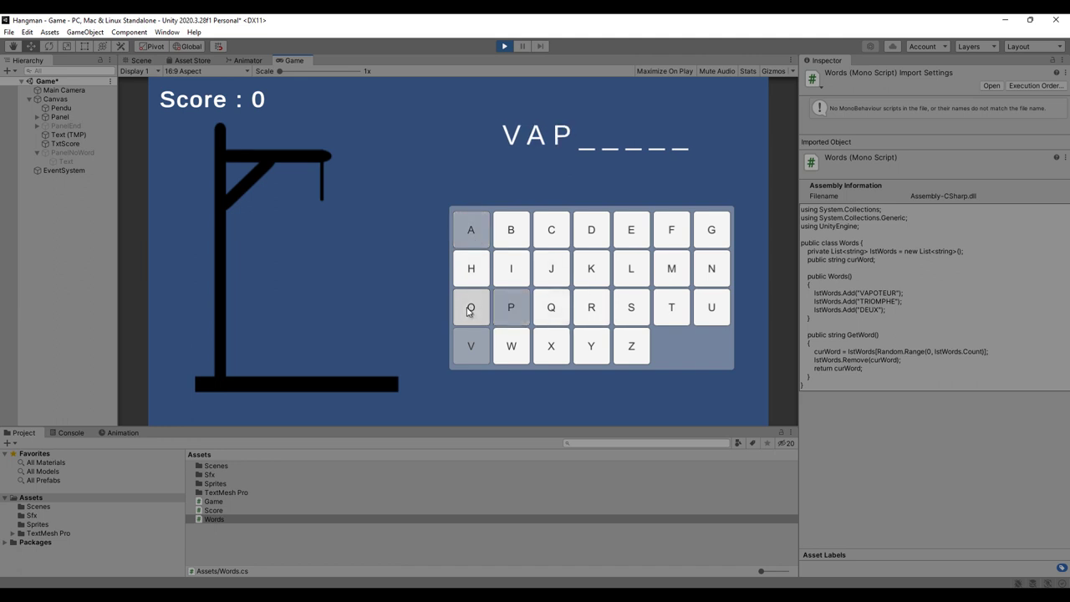
left_click(470, 309)
left_click(673, 309)
left_click(633, 234)
left_click(711, 308)
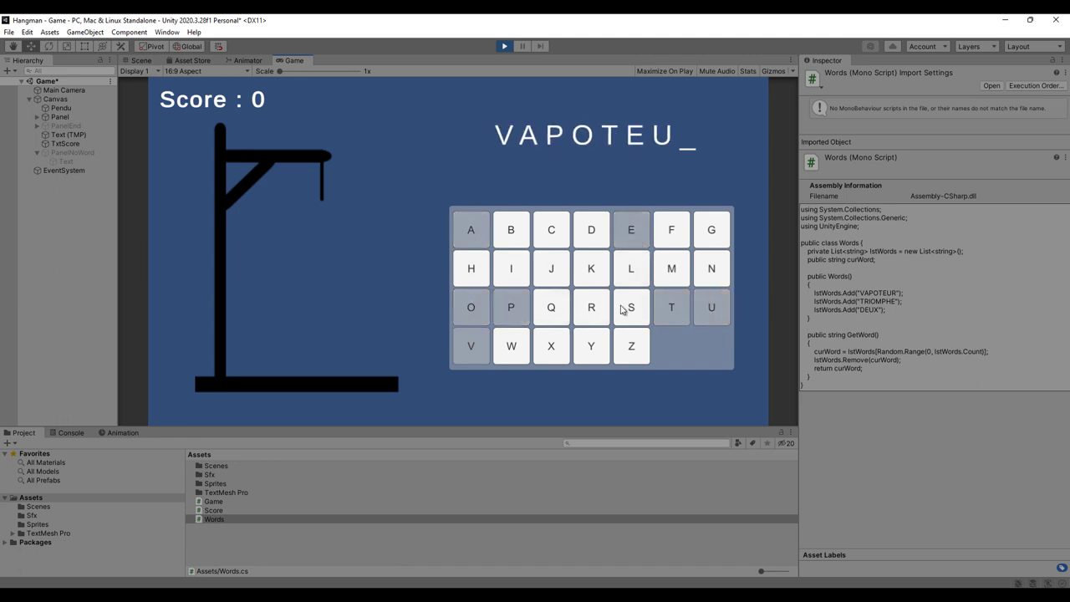
left_click(587, 309)
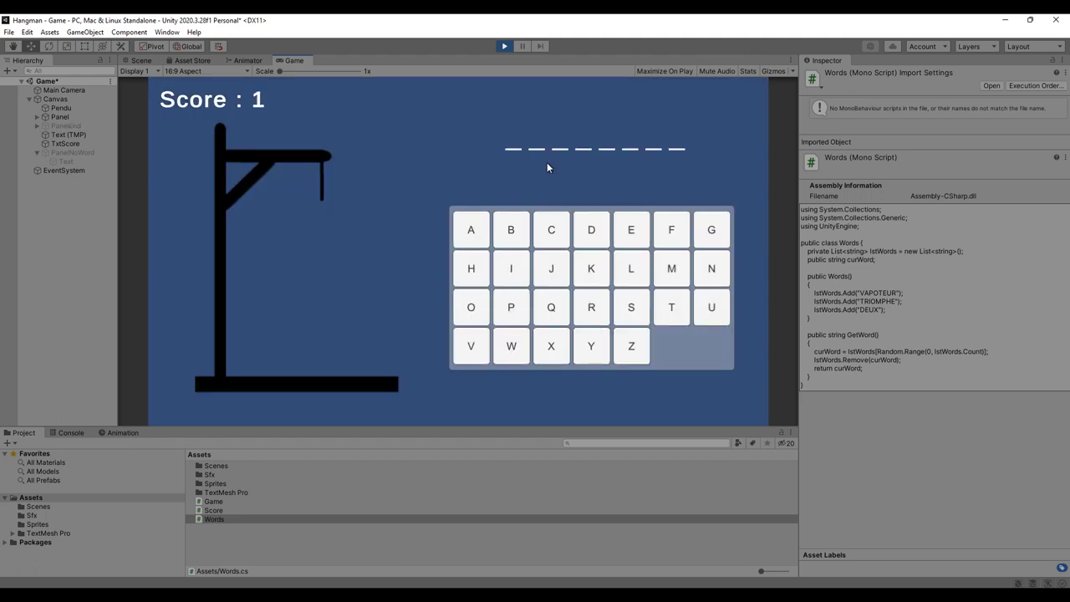
Guess the second word, TRIOMPHE.
left_click(673, 311)
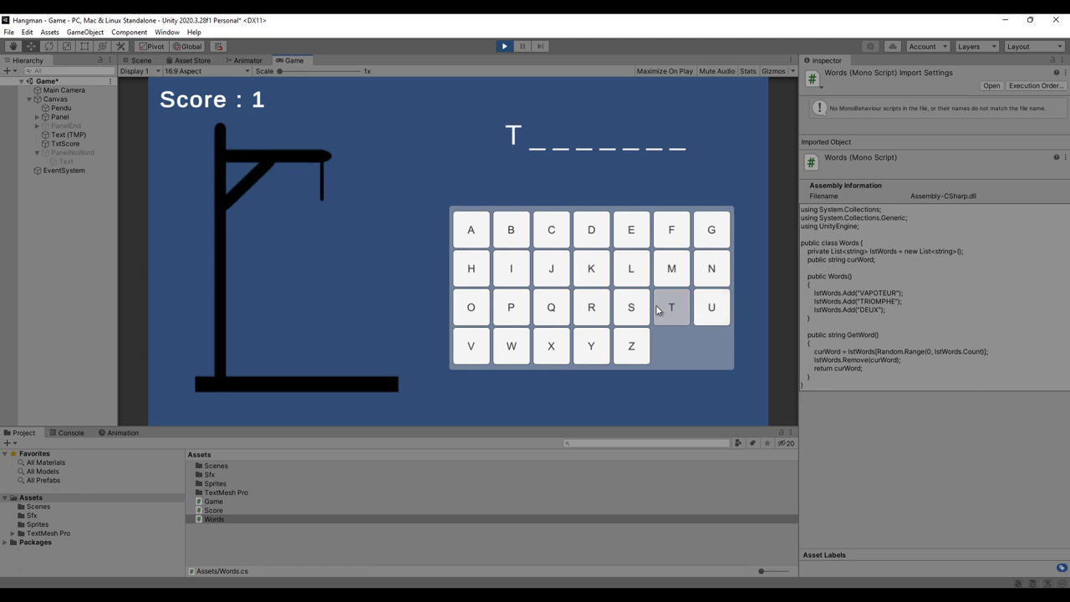
left_click(598, 315)
left_click(512, 272)
left_click(475, 311)
left_click(473, 268)
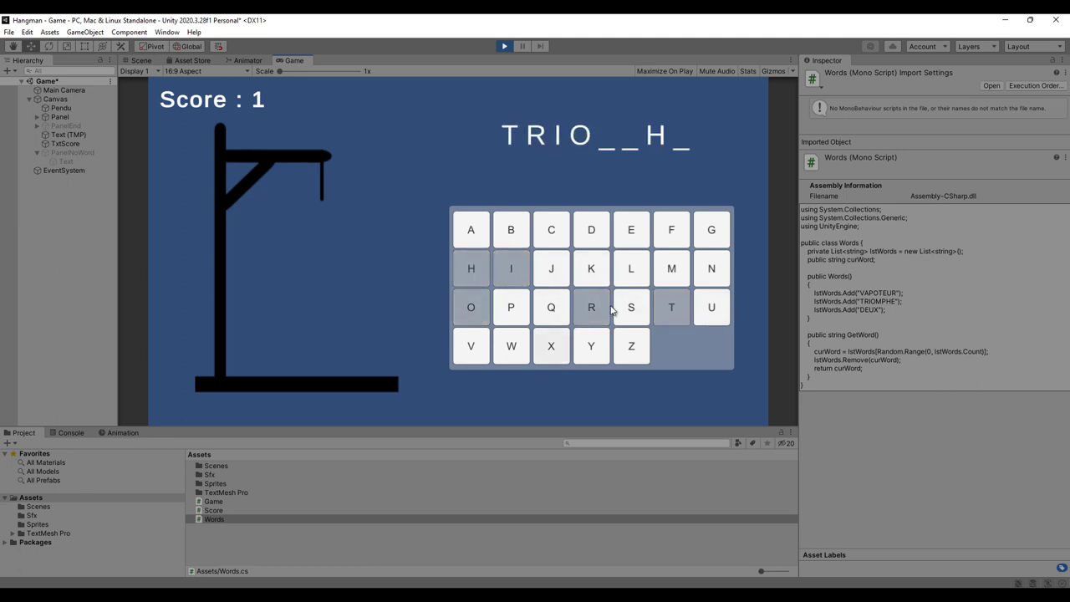
left_click(675, 271)
left_click(631, 230)
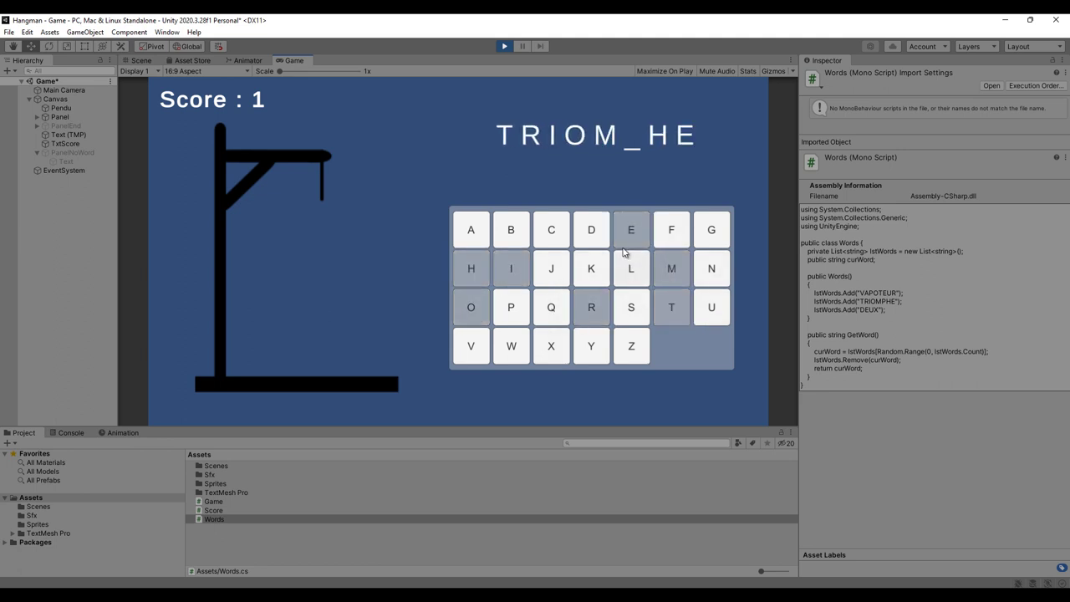
left_click(709, 272)
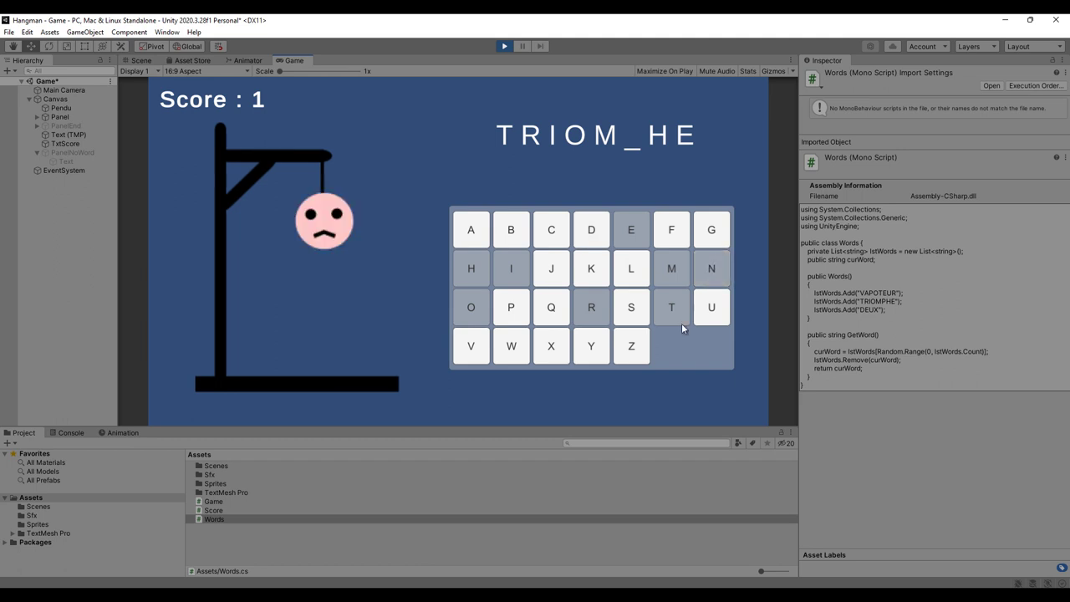
left_click(514, 315)
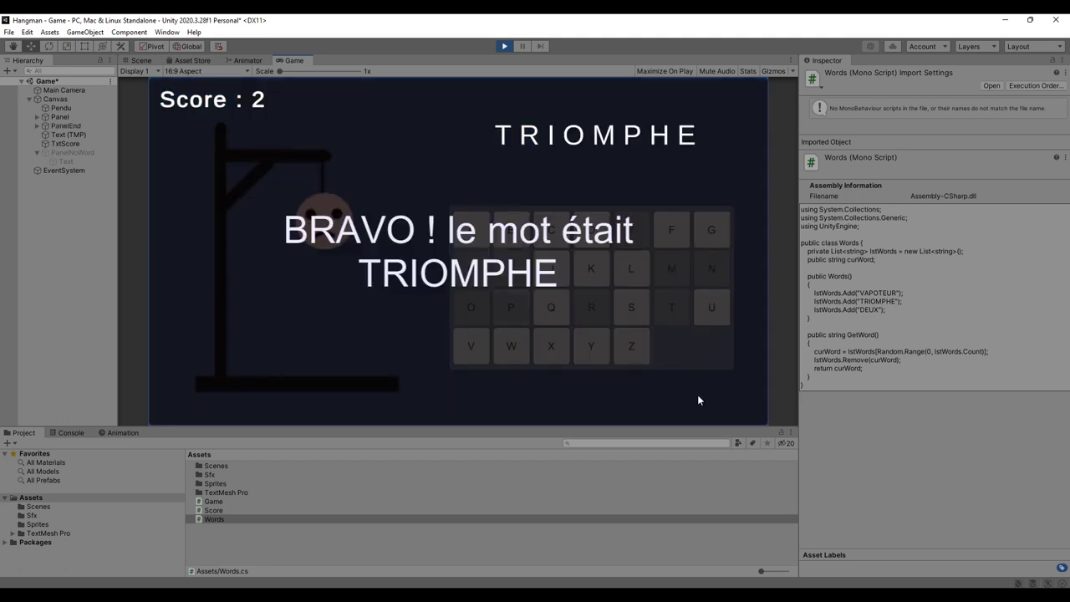
Show the Console, complete DEUX to trigger the ArgumentOutOfRangeException, and stop the game.
left_click(67, 433)
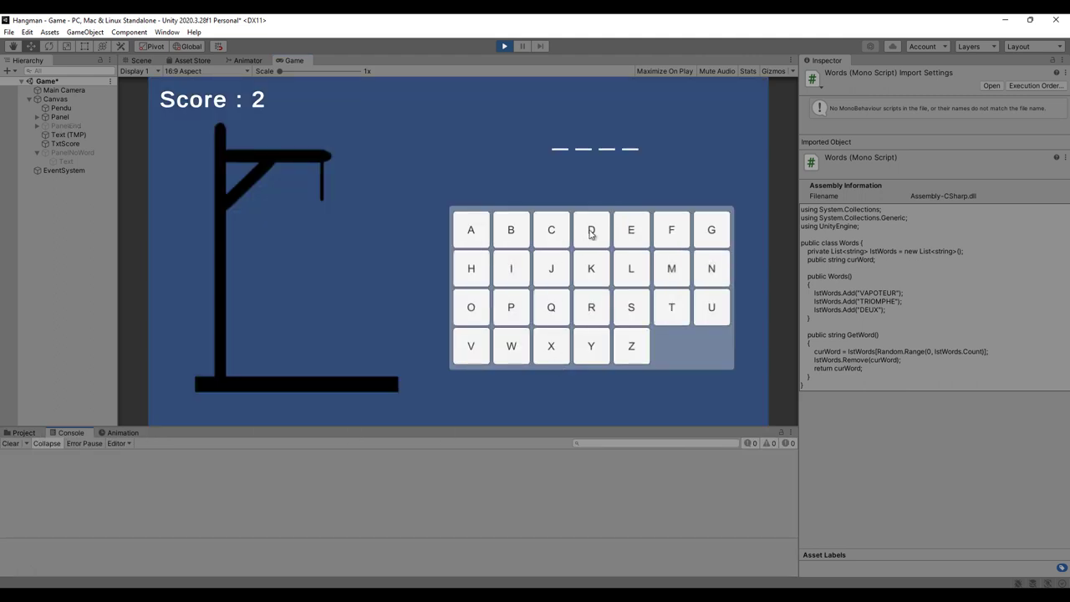
left_click(591, 231)
left_click(638, 232)
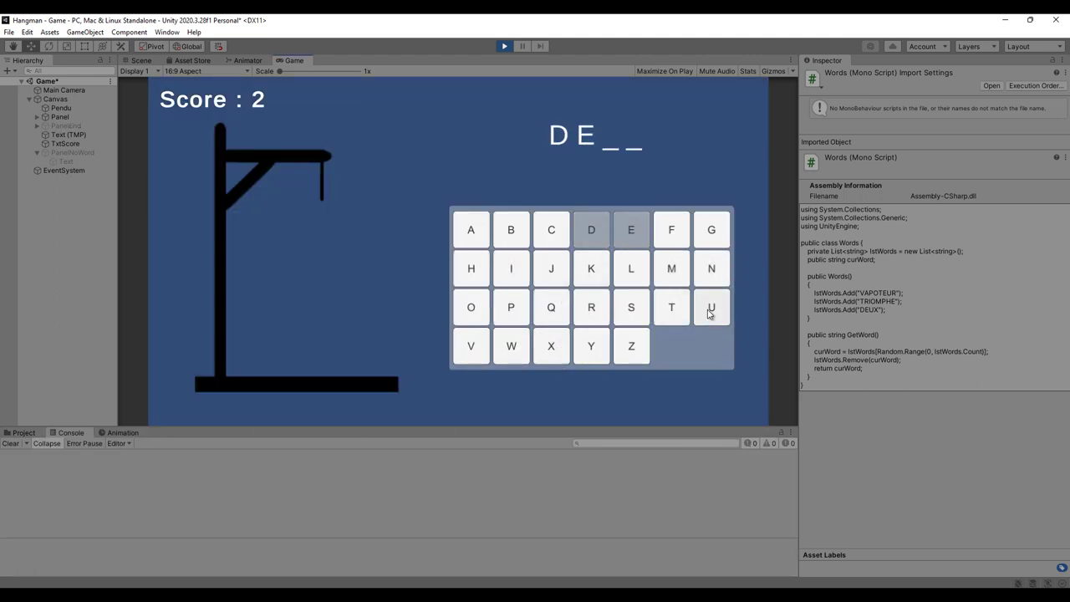
left_click(709, 307)
left_click(547, 351)
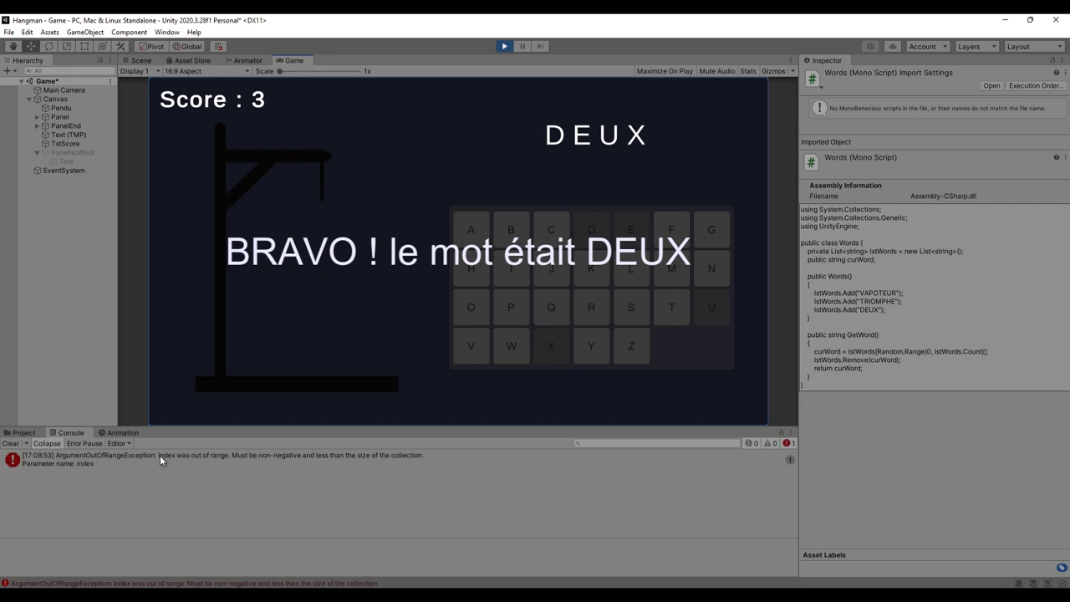
left_click(504, 46)
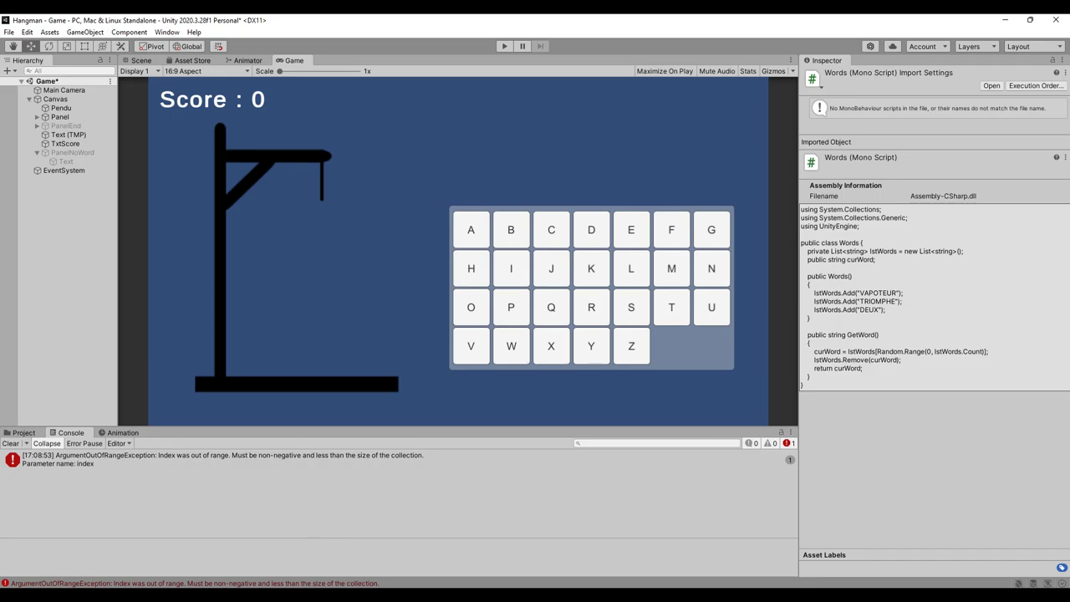
key("alt+Tab")
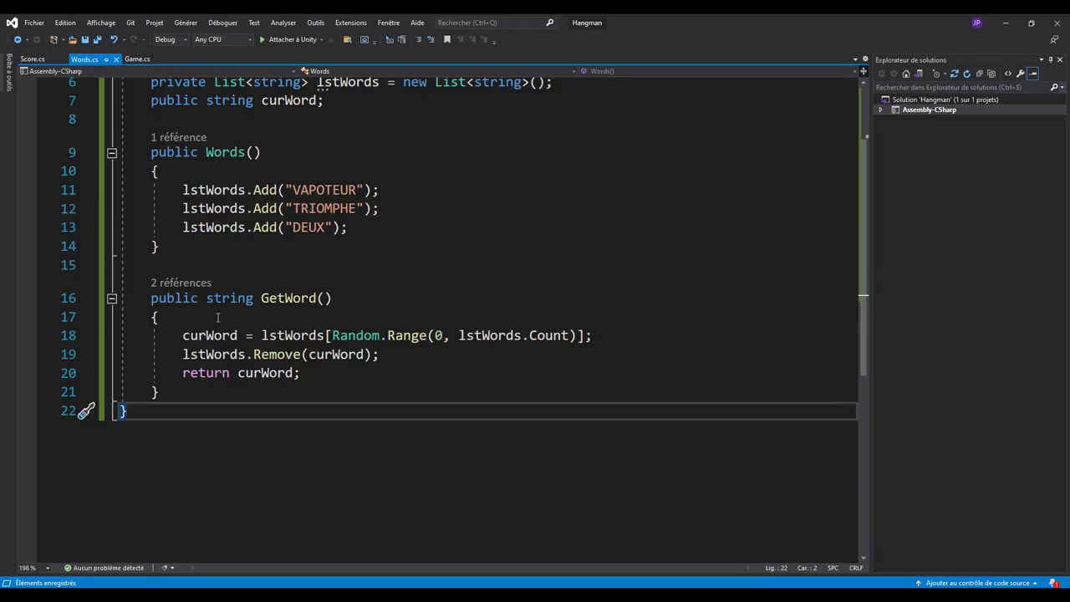
Insert a try/catch snippet at the start of GetWord's body.
left_click(218, 318)
key("Return")
key("Return")
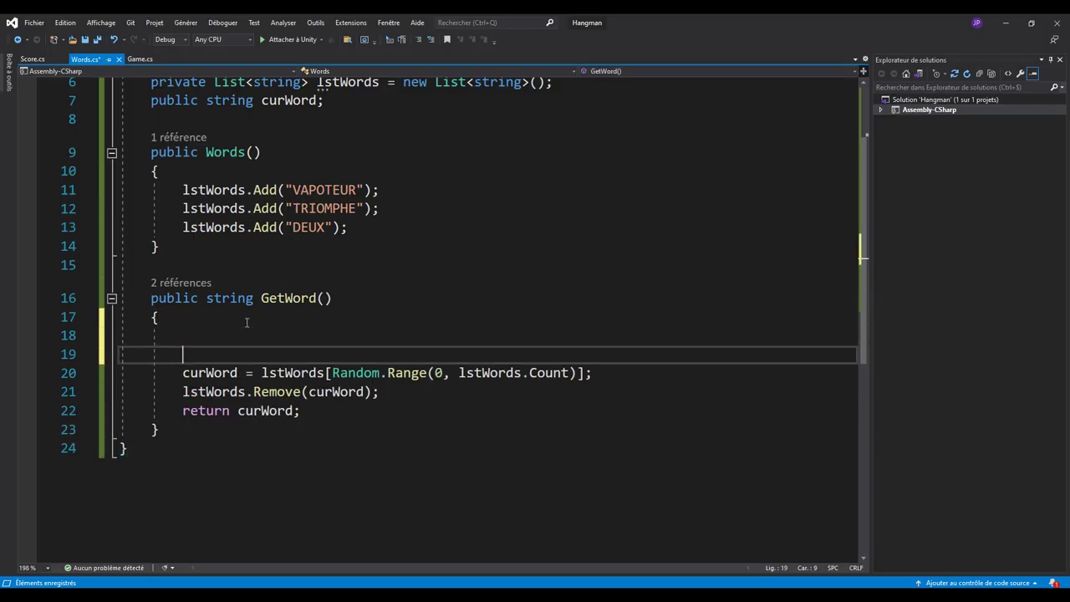
key("Up")
type("try")
key("Tab")
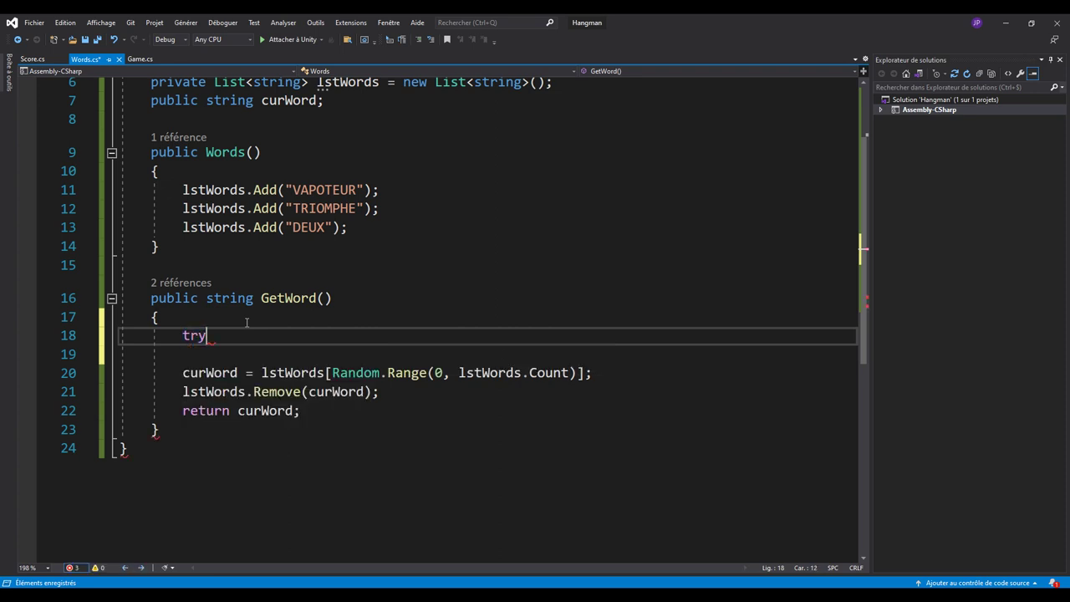
key("Tab")
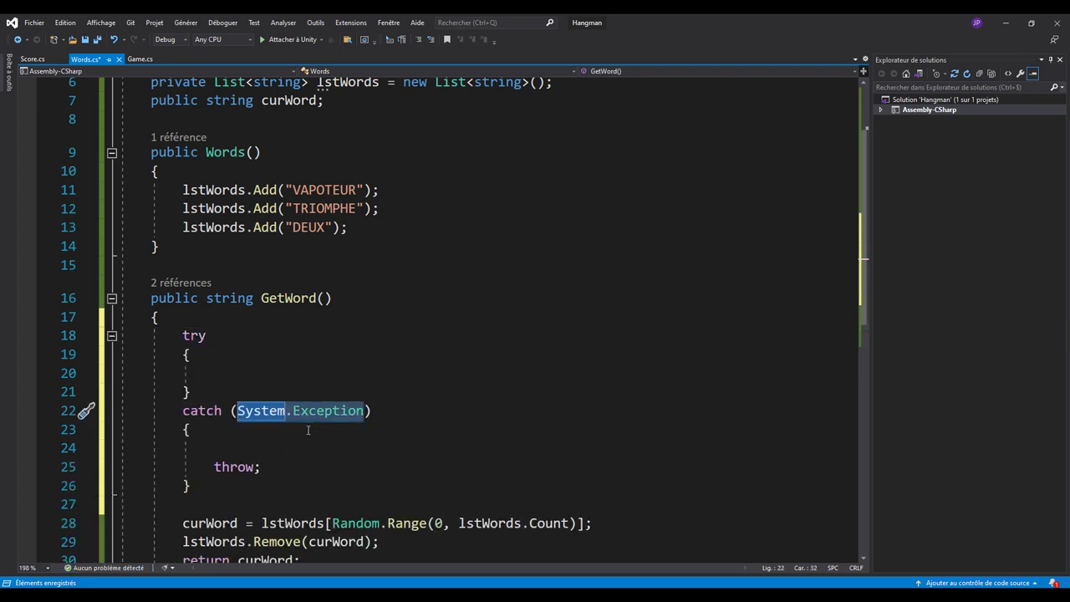
Move GetWord's three word-picking lines into the try block.
scroll(309, 430, "down", 1)
left_click_drag(182, 466, 299, 504)
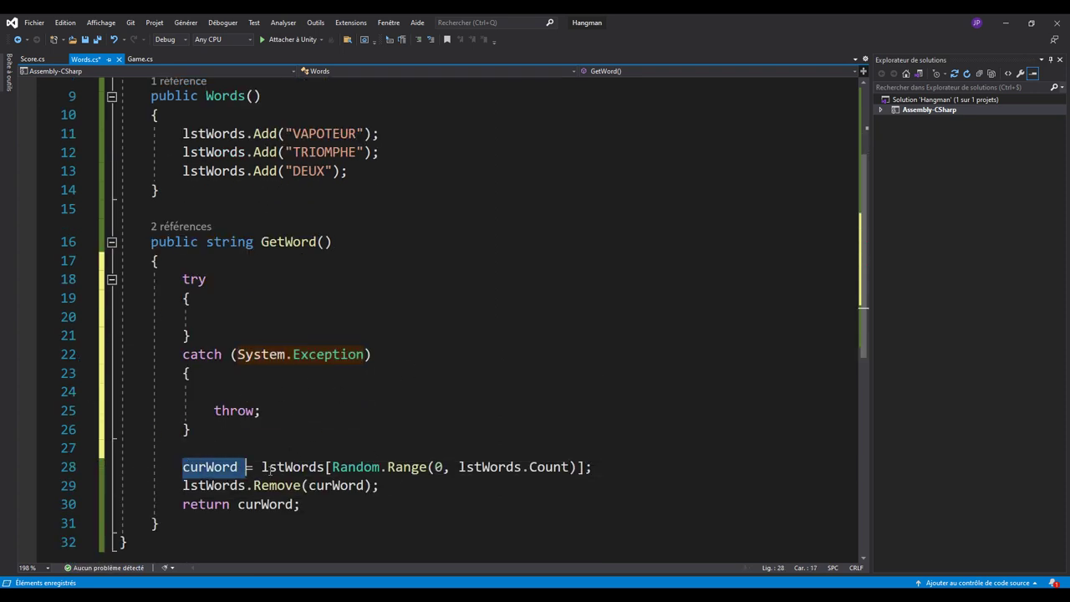
key("ctrl+x")
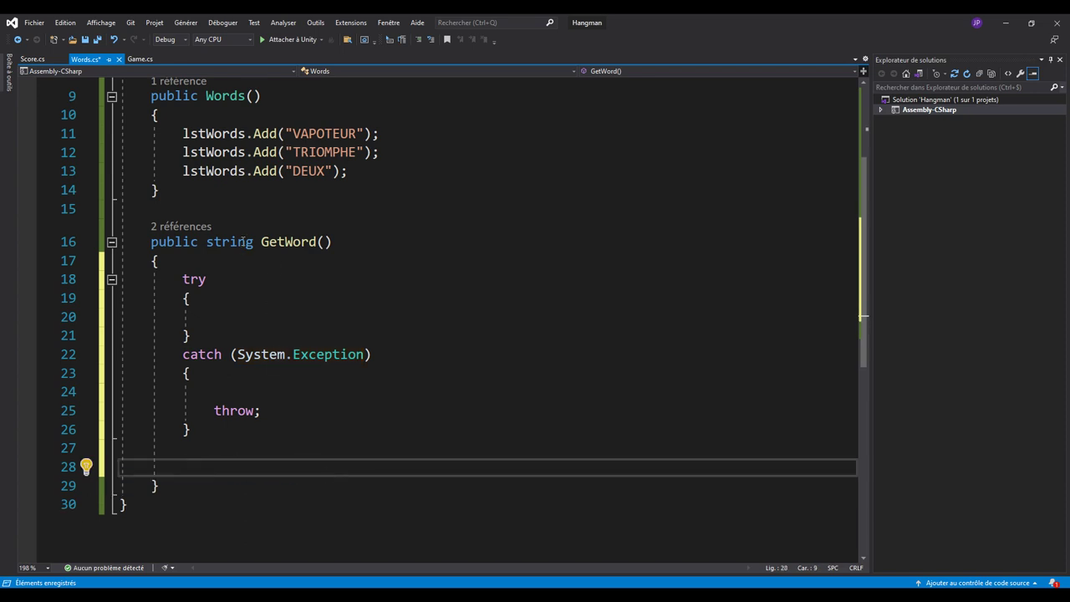
left_click(236, 316)
key("ctrl+v")
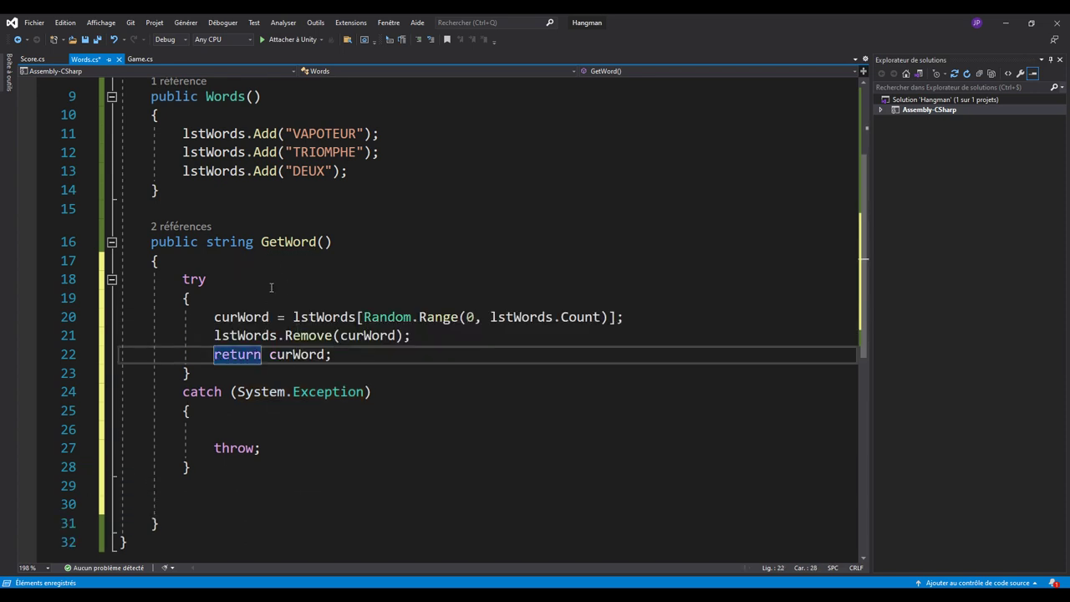
Replace the catch block's throw; statement with return null;.
left_click_drag(179, 393, 286, 393)
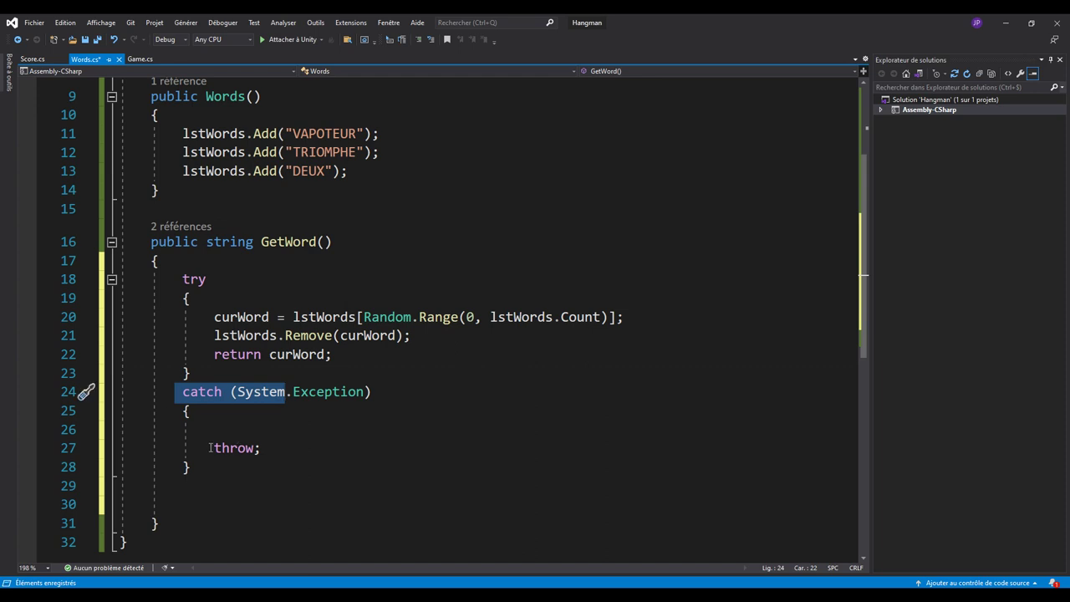
left_click_drag(213, 448, 262, 448)
key("Delete")
left_click(373, 392)
key("Delete")
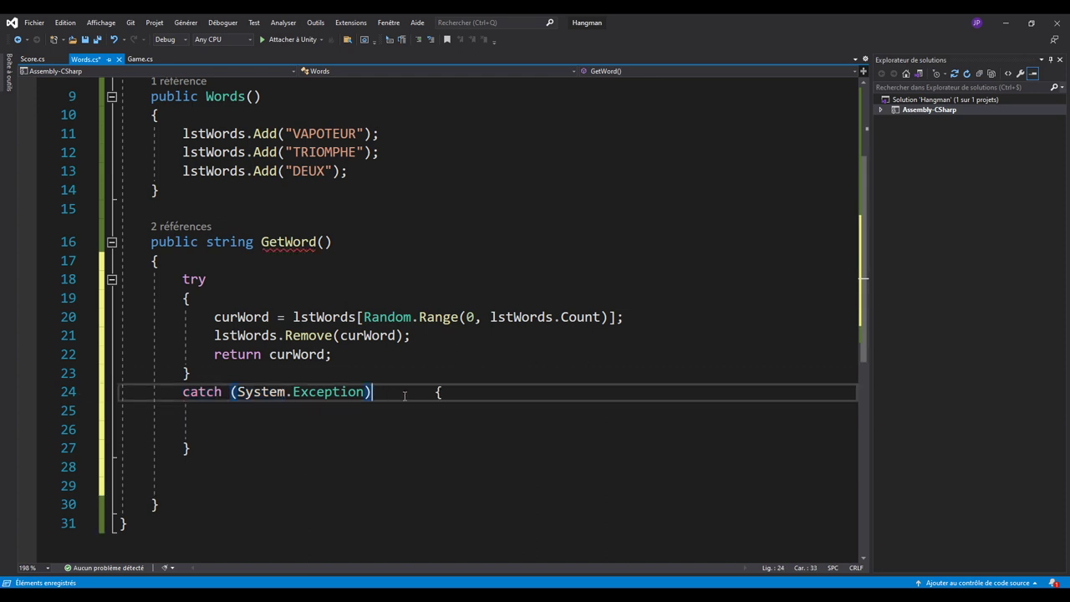
key("ctrl+z")
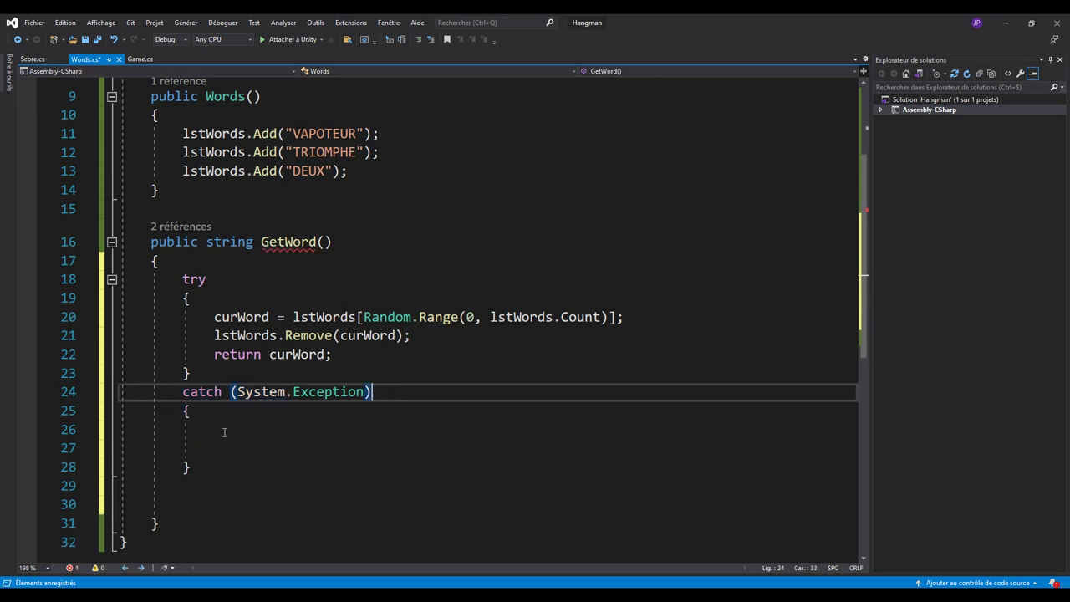
left_click(226, 430)
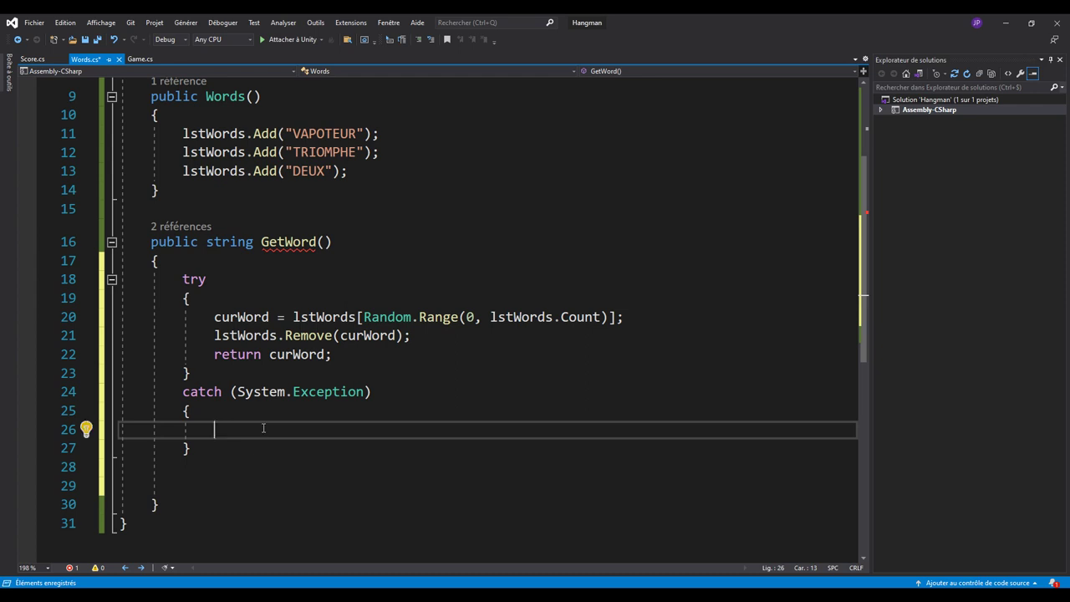
type("returb")
key("BackSpace")
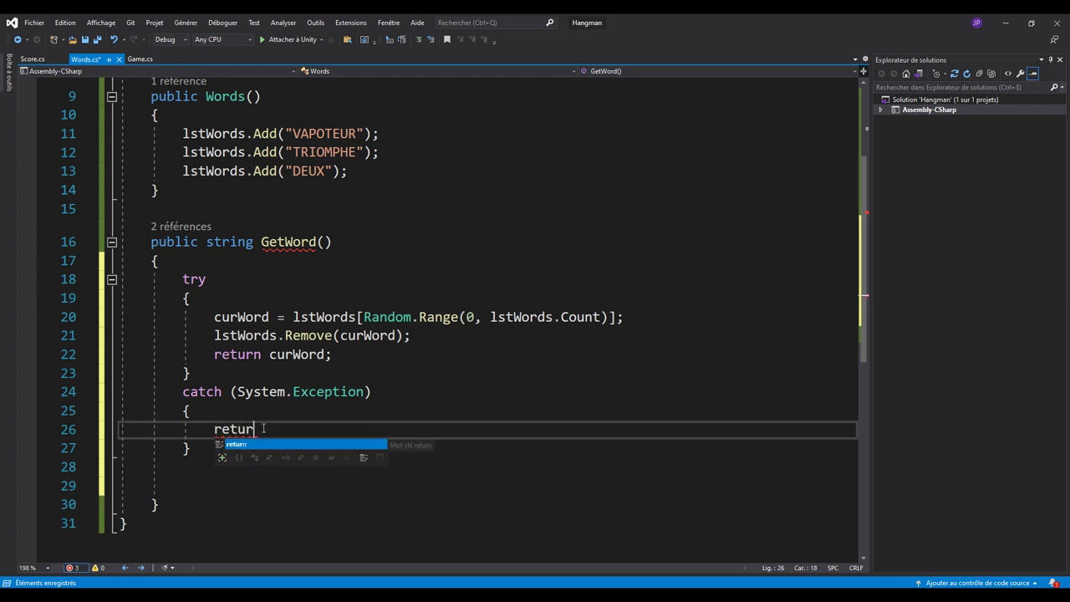
type("n nu")
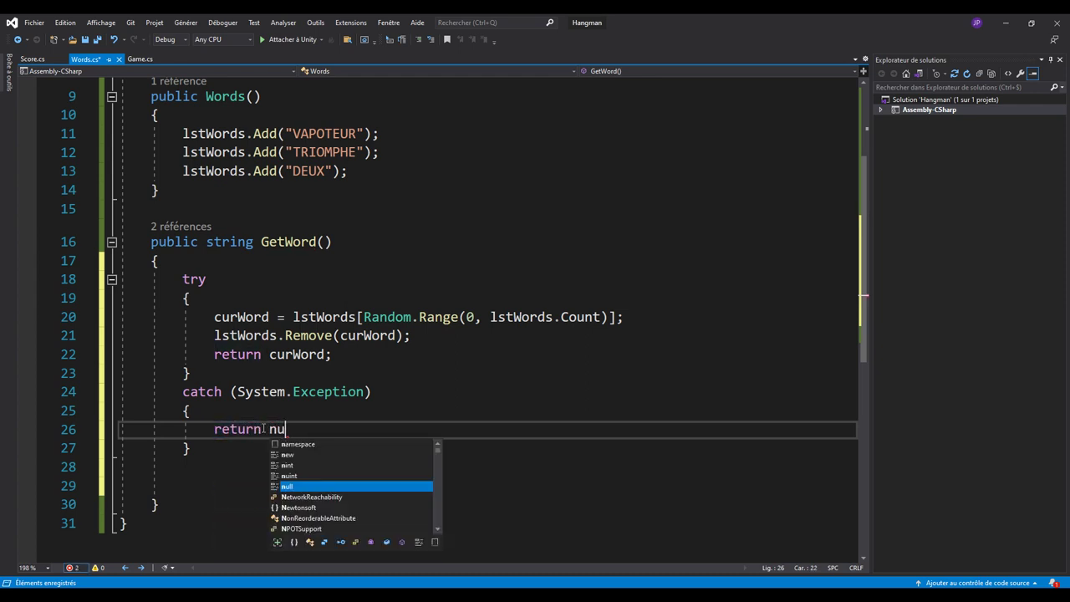
type("ll;")
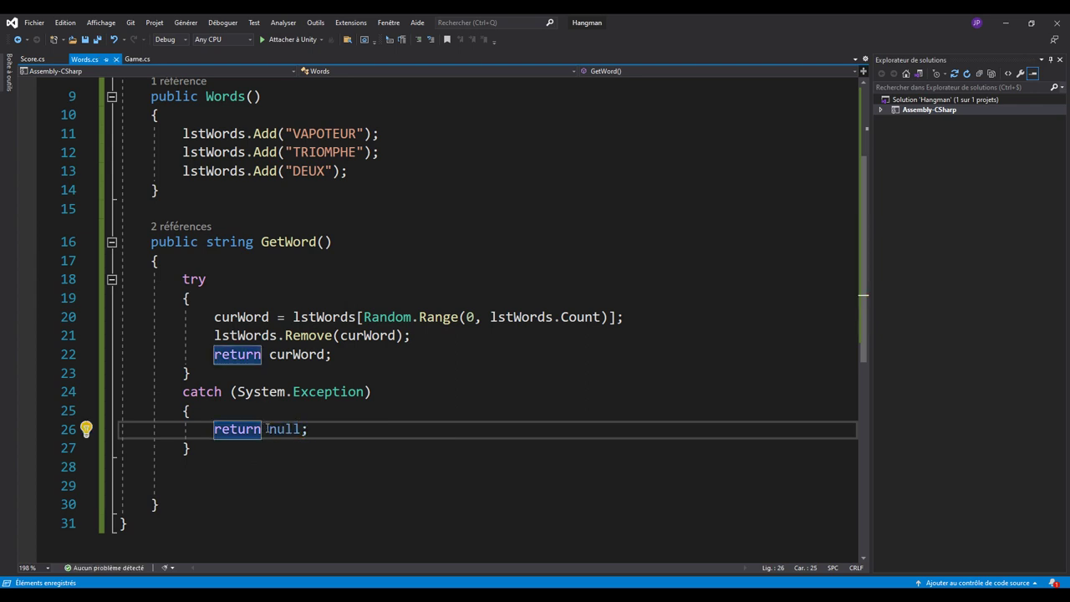
key("shift+Up")
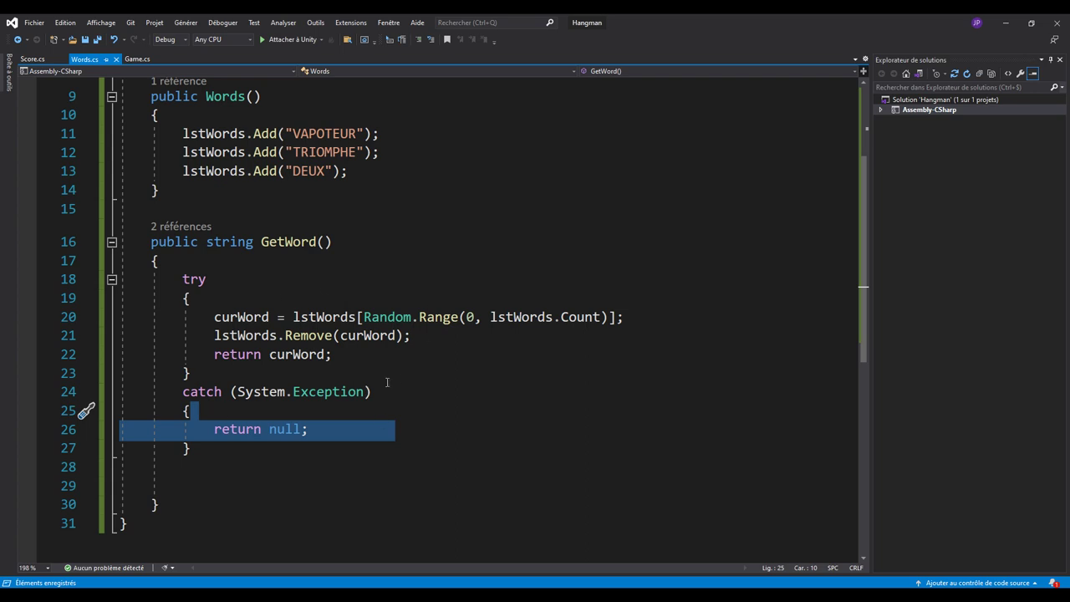
double_click(289, 241)
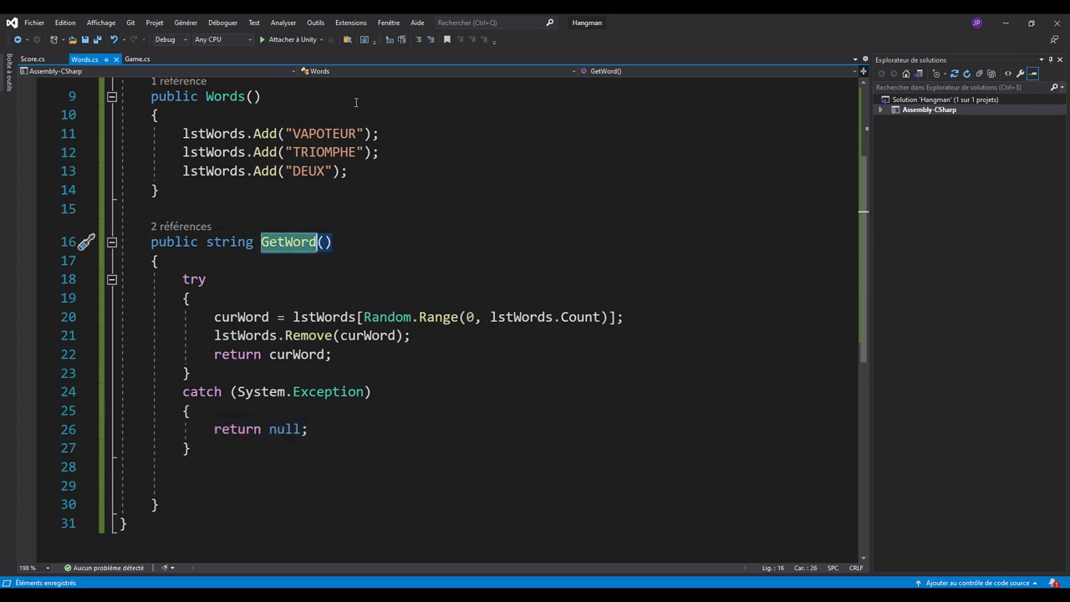
Scroll through Game.cs, checking the word.GetWord() calls in Awake and Restart.
left_click(132, 59)
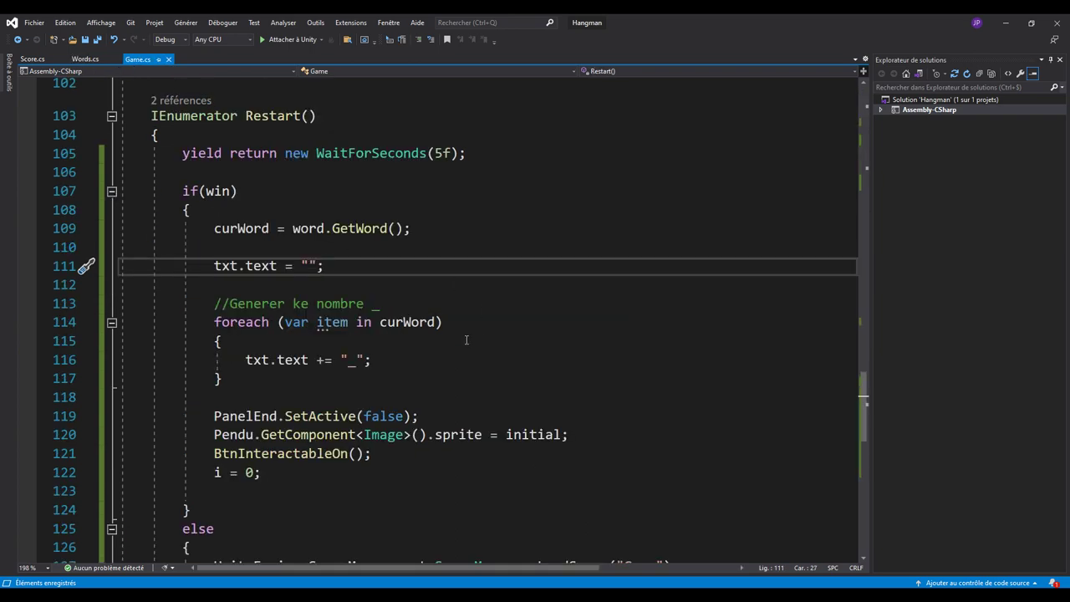
scroll(466, 340, "down", 5)
scroll(462, 338, "down", 4)
scroll(461, 337, "up", 4)
scroll(459, 339, "up", 5)
scroll(349, 209, "up", 6)
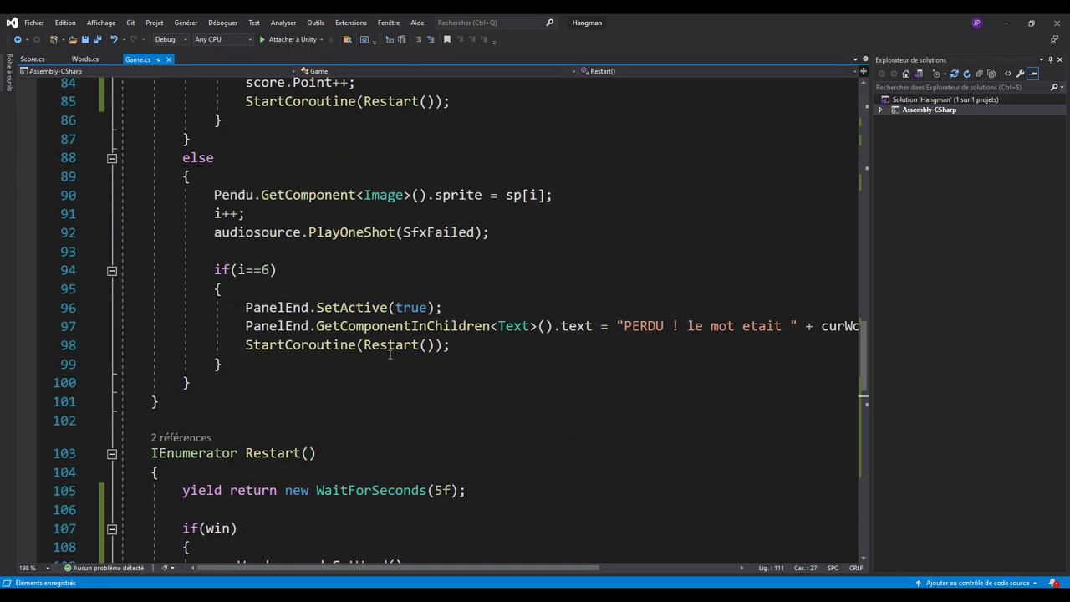
scroll(360, 251, "up", 12)
scroll(372, 301, "up", 4)
scroll(387, 352, "up", 4)
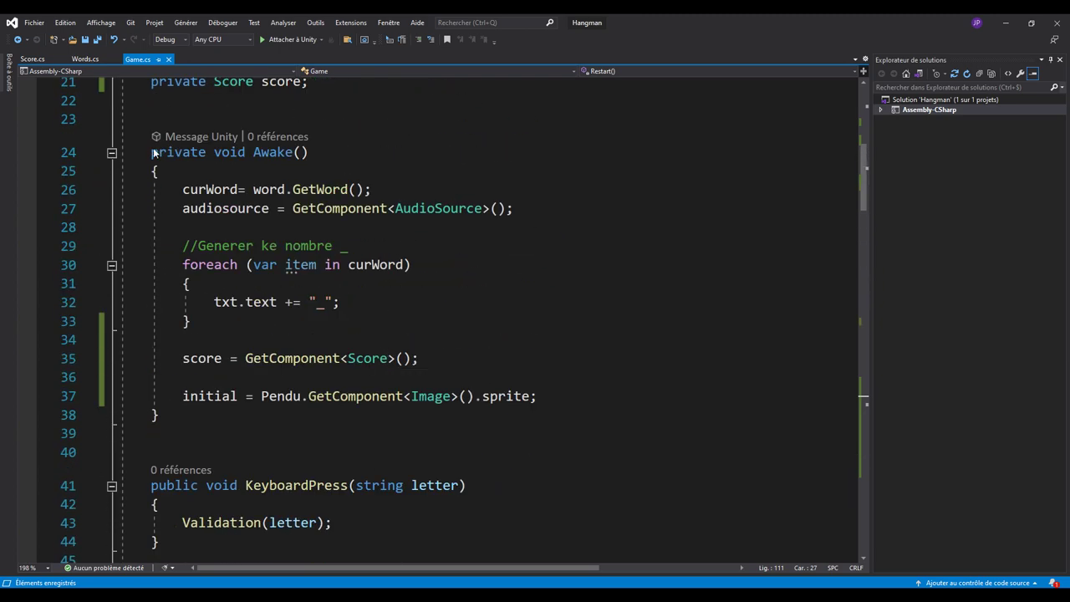
left_click_drag(178, 189, 390, 188)
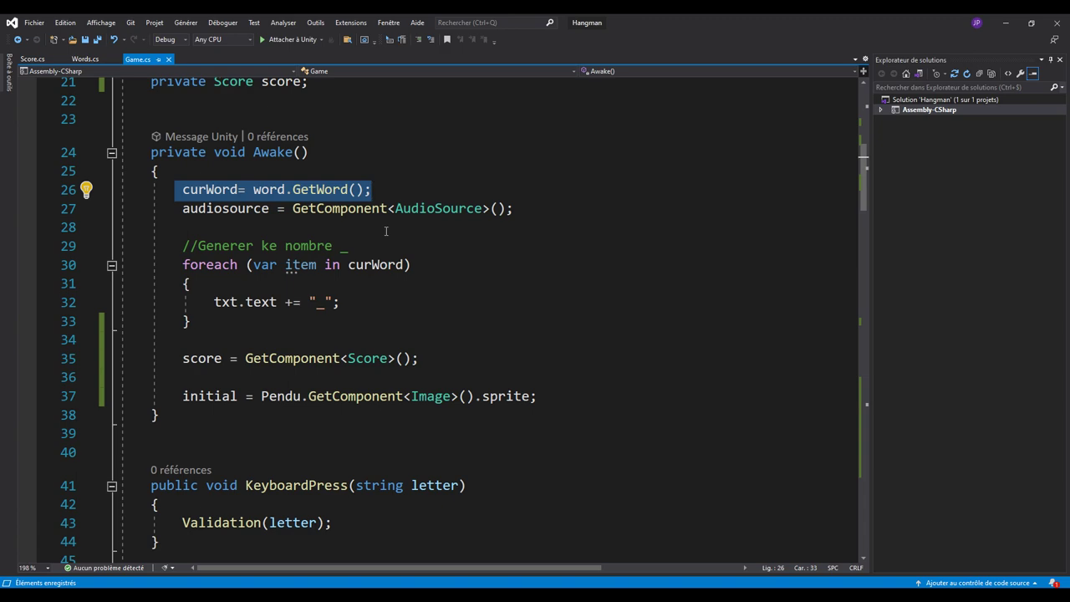
scroll(384, 278, "down", 5)
scroll(380, 289, "down", 4)
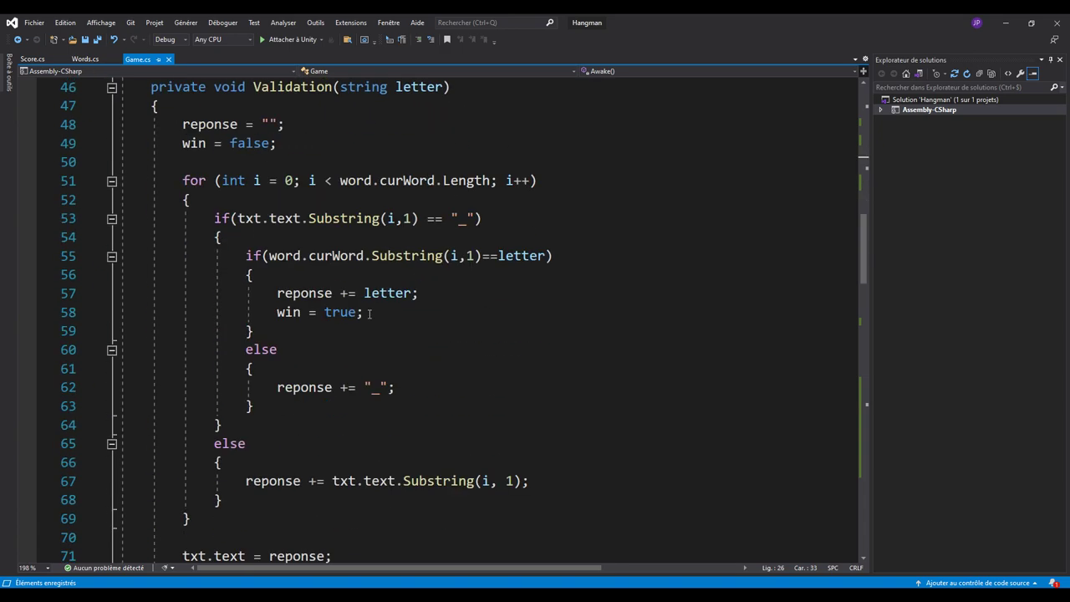
scroll(376, 296, "down", 3)
scroll(370, 311, "down", 5)
scroll(374, 309, "down", 1)
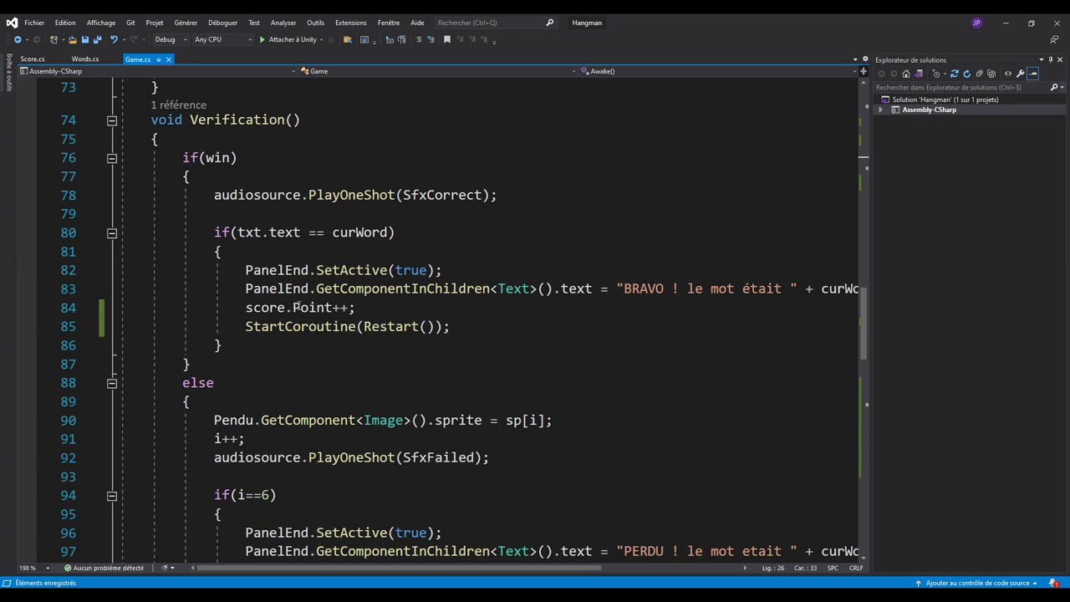
scroll(253, 283, "down", 5)
scroll(234, 259, "down", 5)
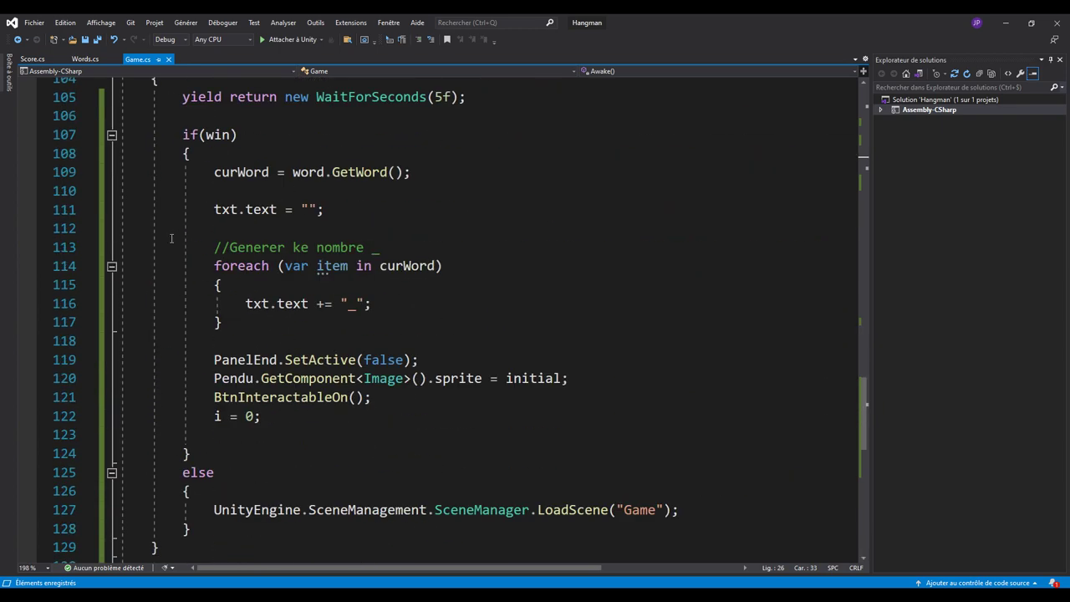
After line 109, add an if(curWord==null) block containing a yield return statement.
scroll(184, 205, "up", 3)
scroll(410, 359, "down", 2)
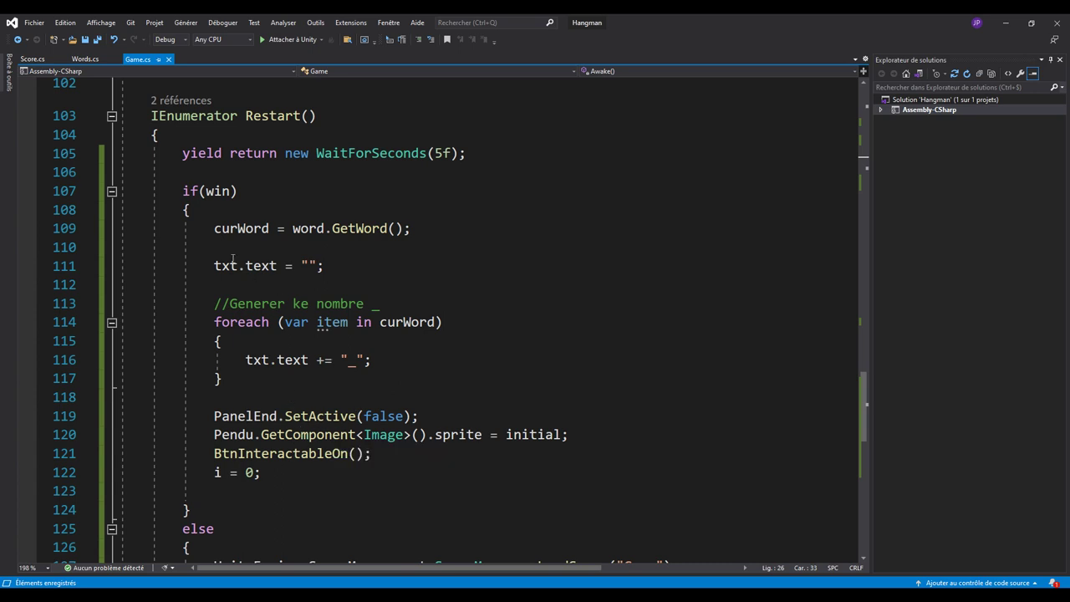
left_click_drag(213, 228, 428, 228)
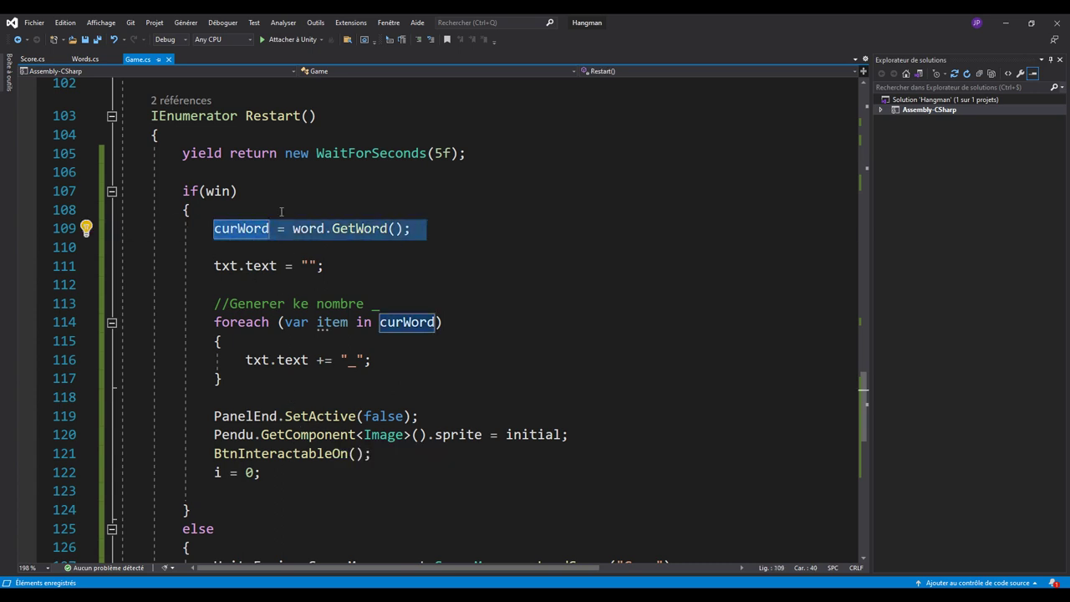
left_click(442, 229)
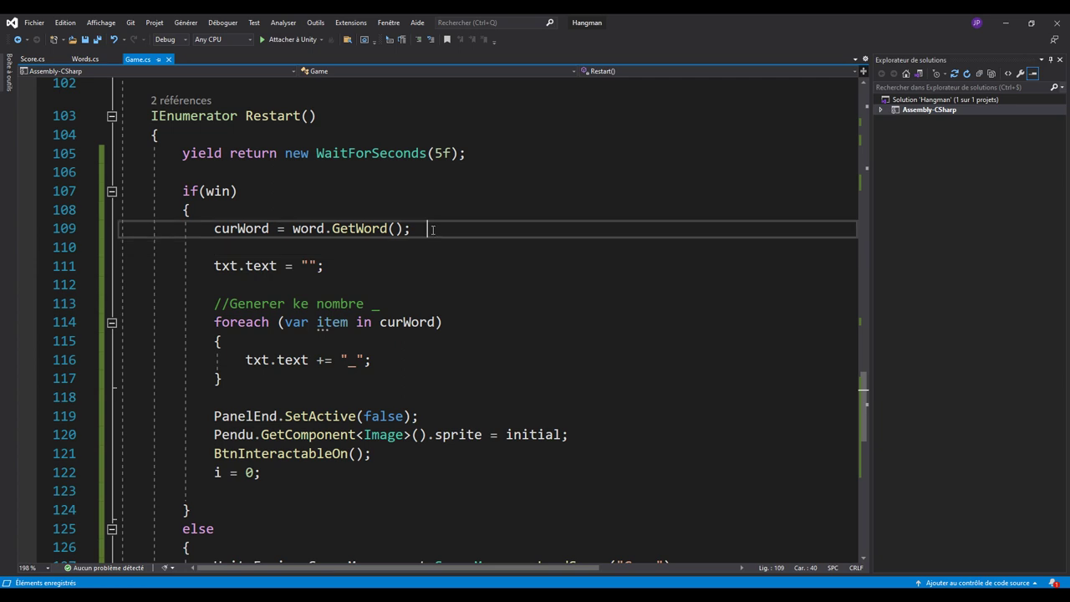
key("Return")
key("Return")
type("i")
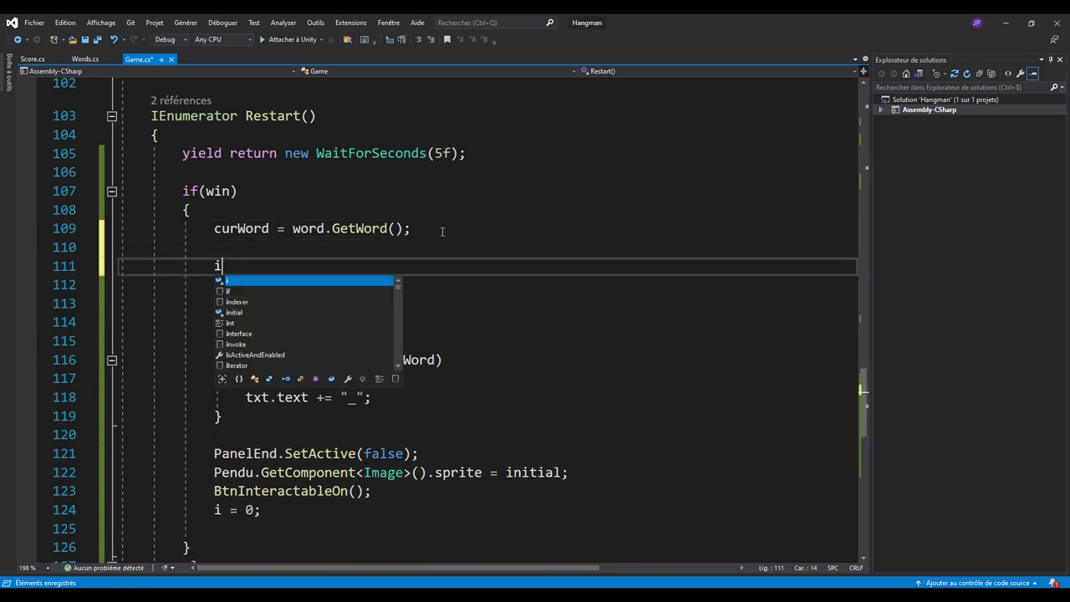
type("f(c")
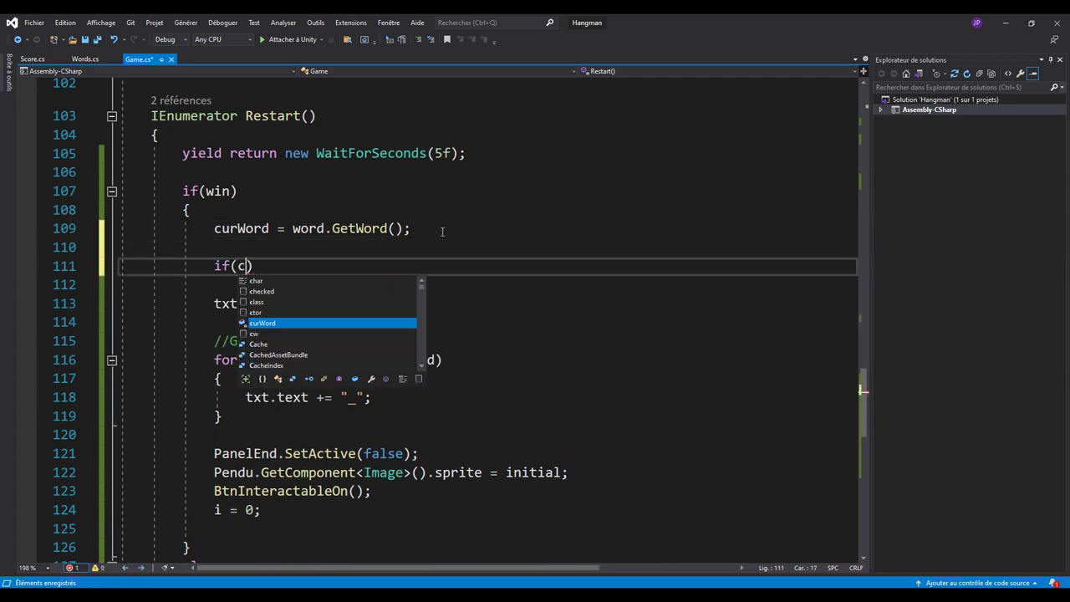
type("urWord==")
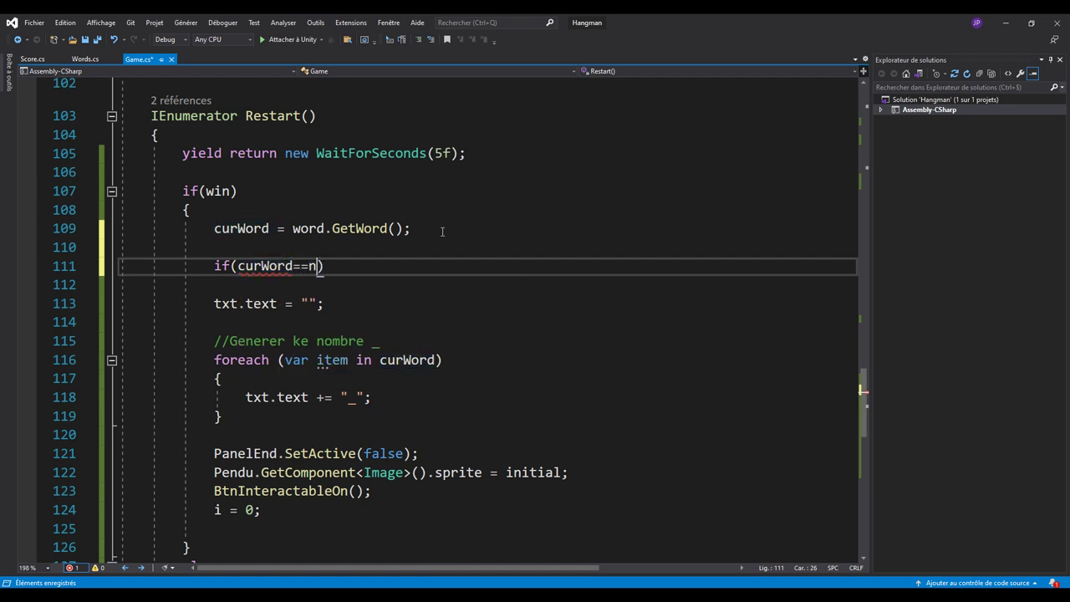
type("null)")
key("Return")
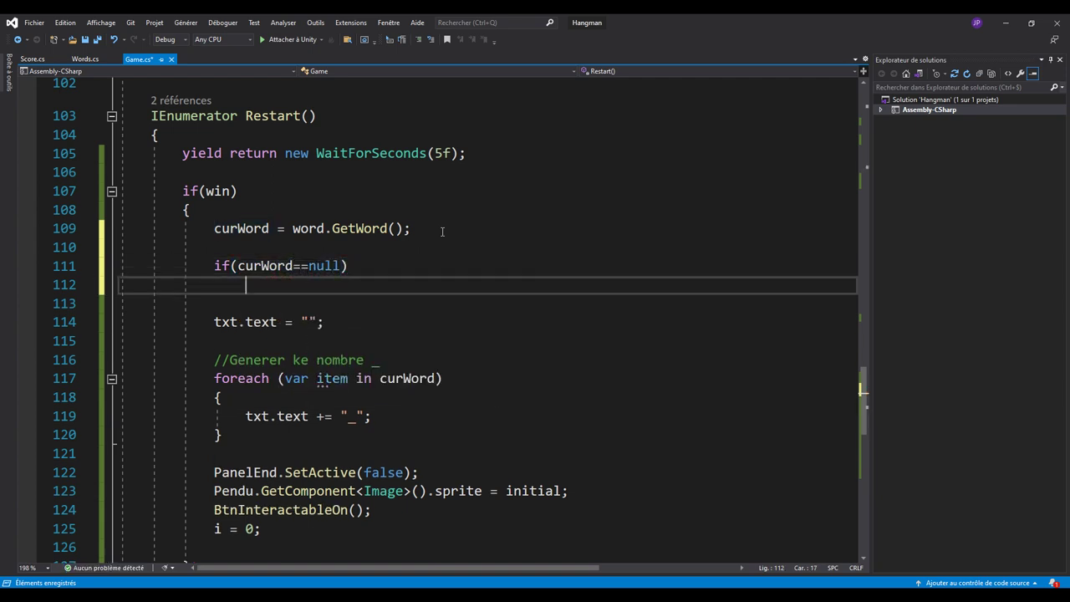
type("{")
key("Return")
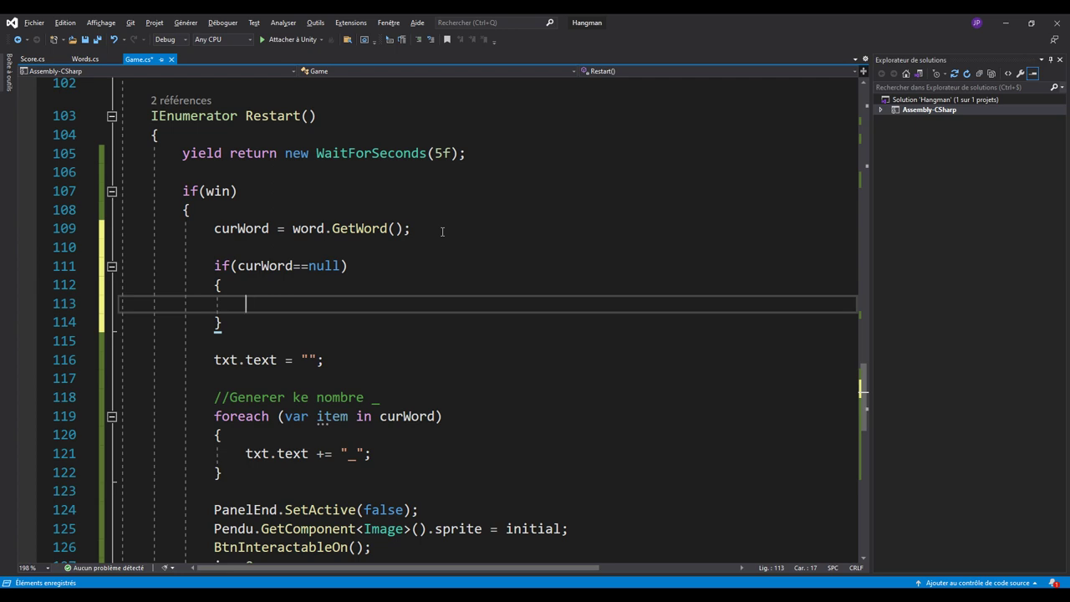
type("y")
type("ield")
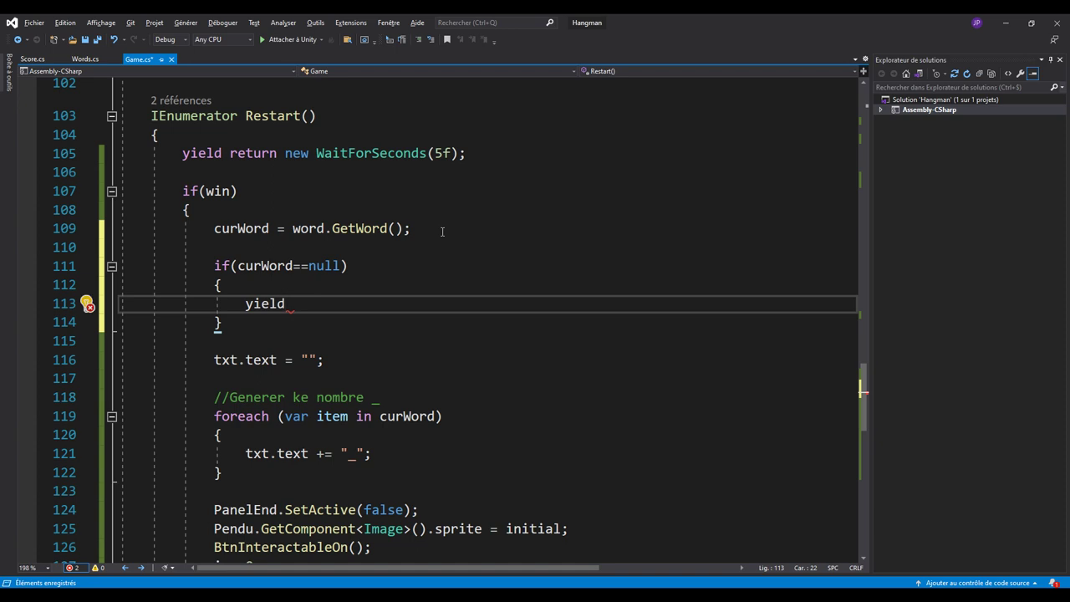
type(" retrun")
key("Escape")
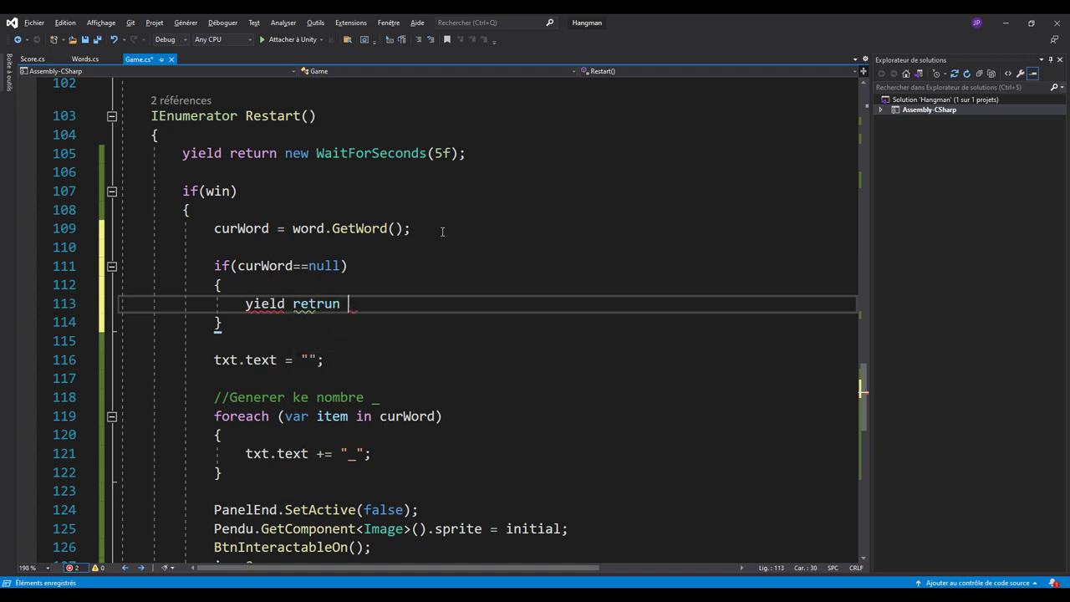
key("BackSpace")
key("BackSpace")
key("BackSpace")
type("urn")
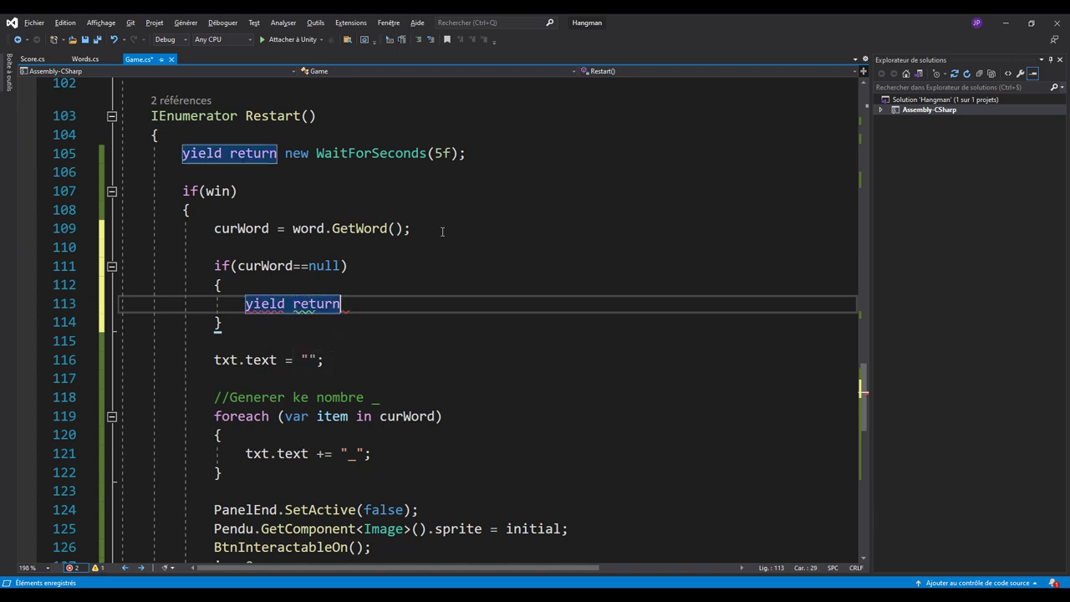
type(";")
Complete the statement as yield return null; and review the new block.
left_click(397, 339)
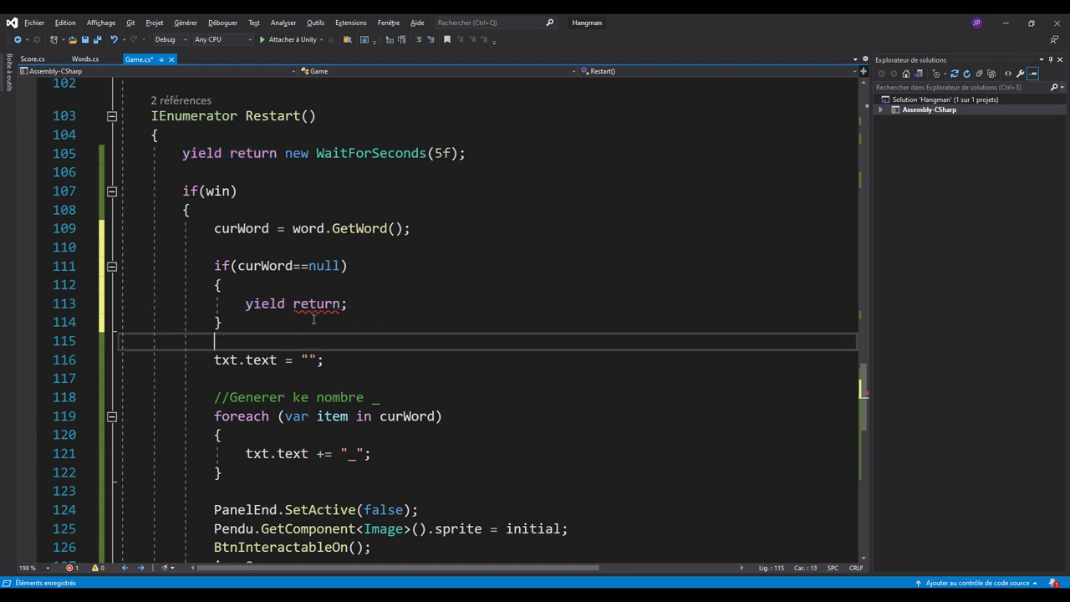
double_click(207, 117)
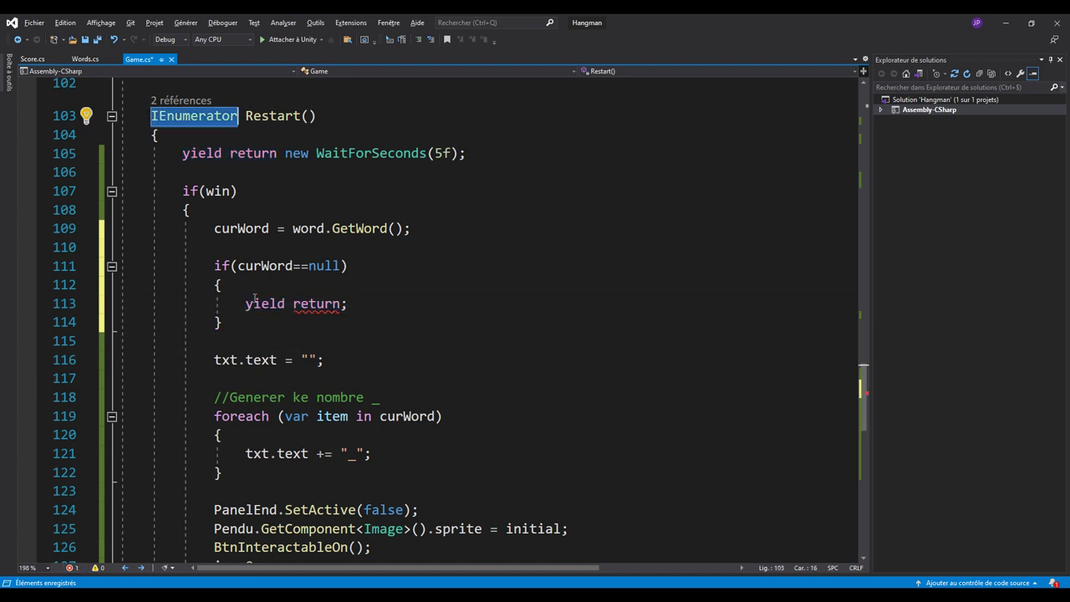
left_click(338, 303)
type("nu")
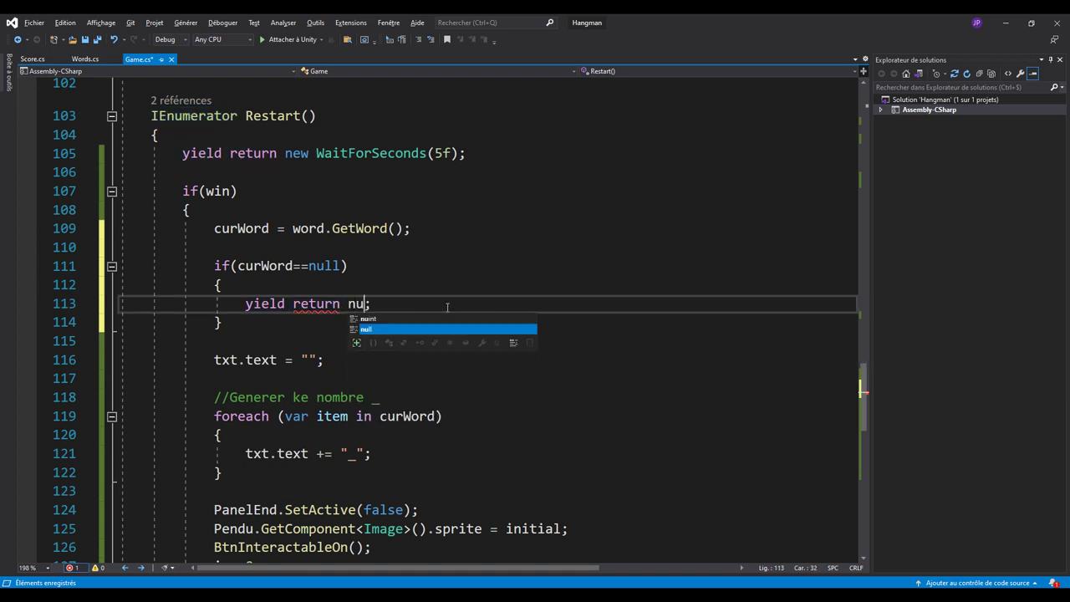
type("ll")
left_click(475, 248)
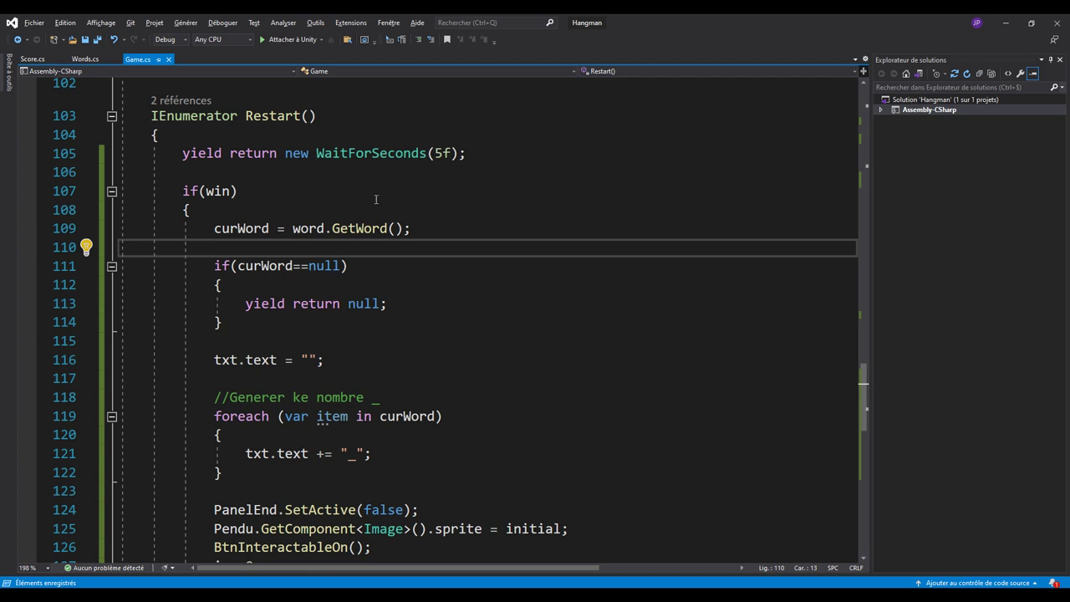
left_click_drag(212, 358, 261, 515)
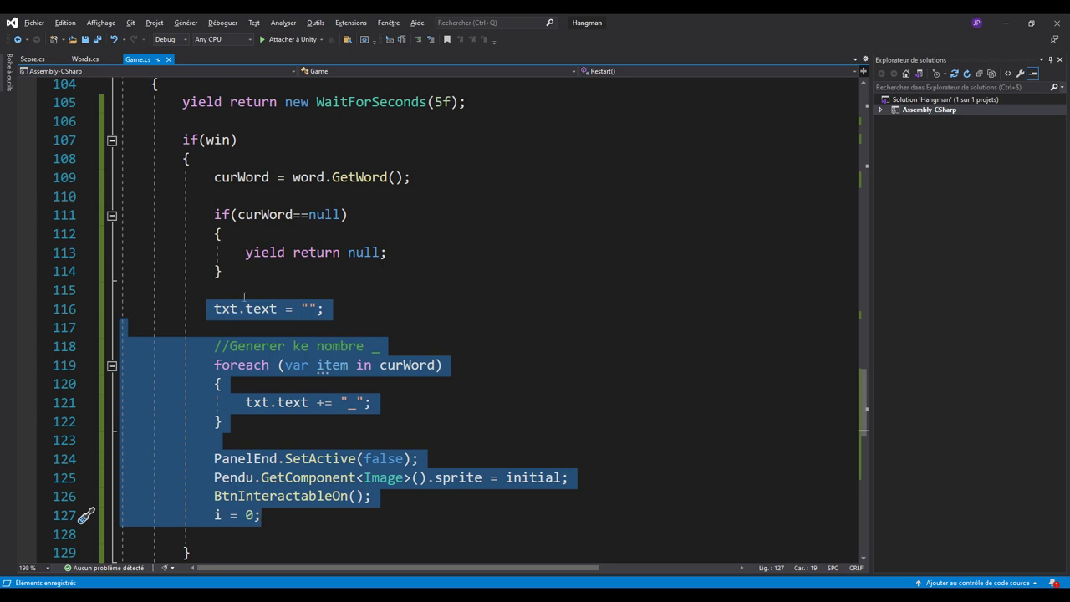
Duplicate the PanelEnd field declaration as a public PanelNoWord GameObject and save Game.cs.
left_click(272, 234)
key("Return")
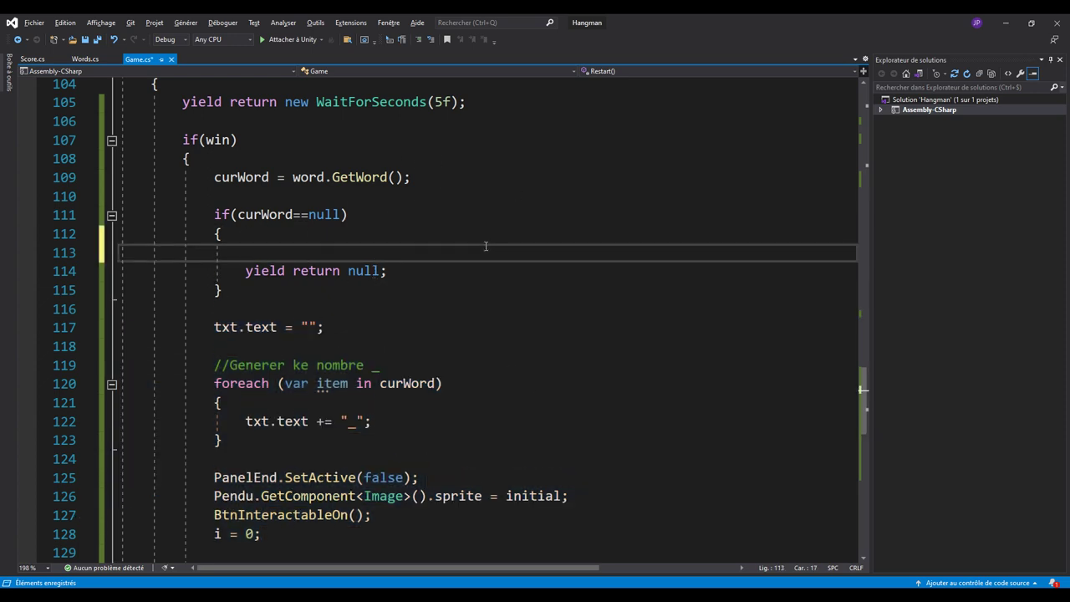
scroll(480, 255, "up", 1)
scroll(451, 272, "up", 14)
scroll(418, 288, "up", 8)
scroll(417, 294, "up", 12)
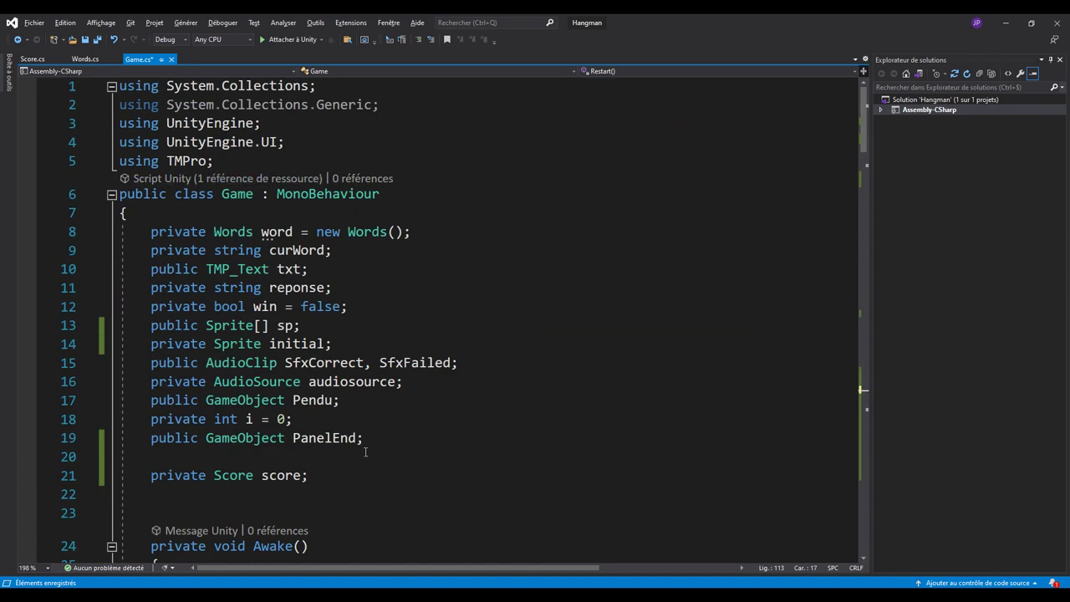
left_click_drag(368, 438, 150, 439)
key("ctrl+c")
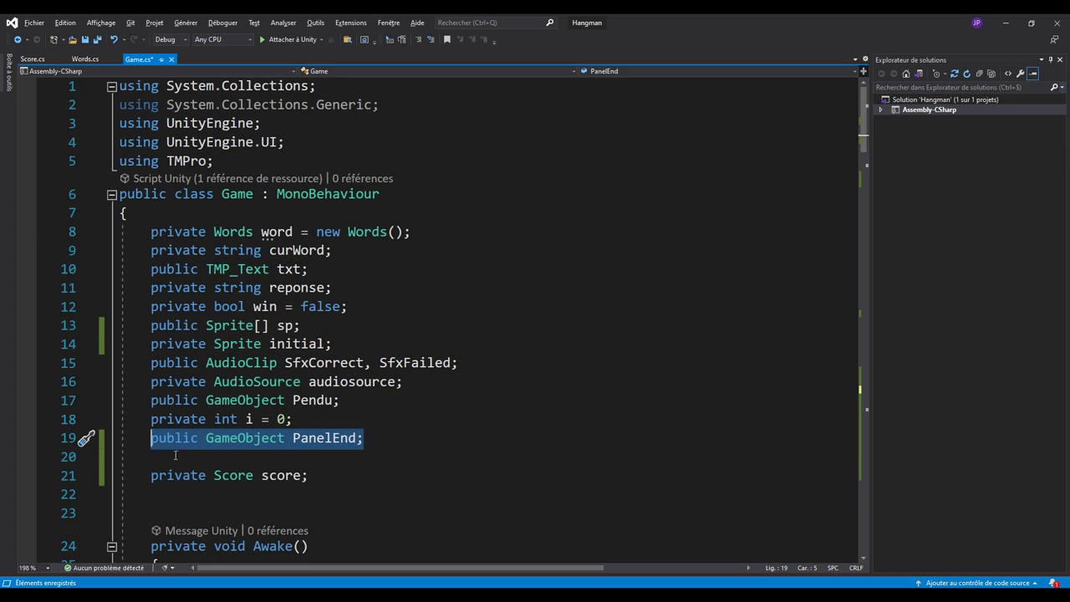
left_click(174, 455)
key("ctrl+v")
double_click(324, 456)
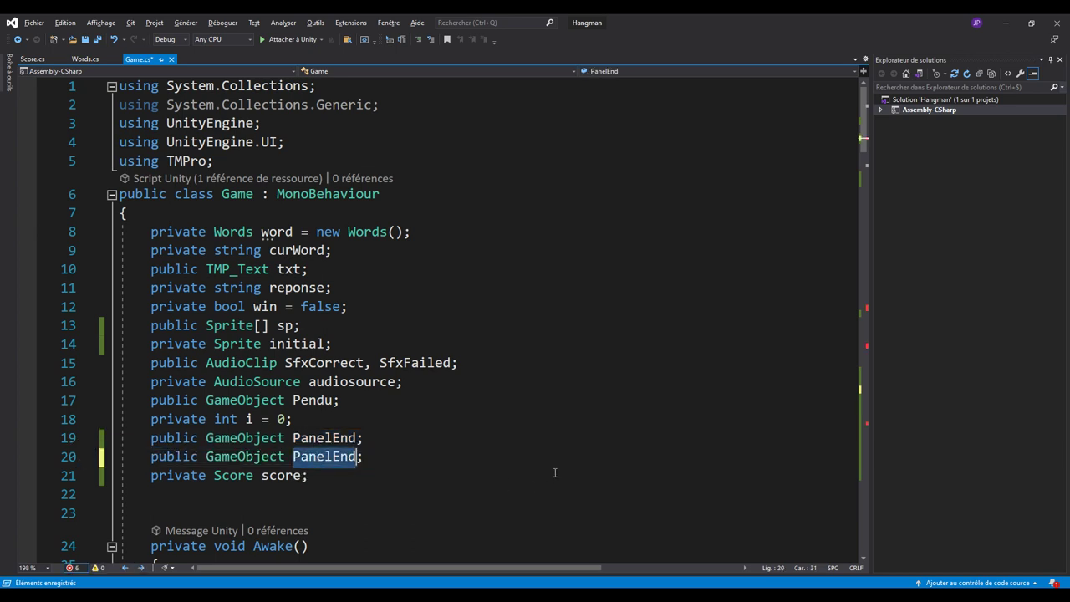
type("PanelN")
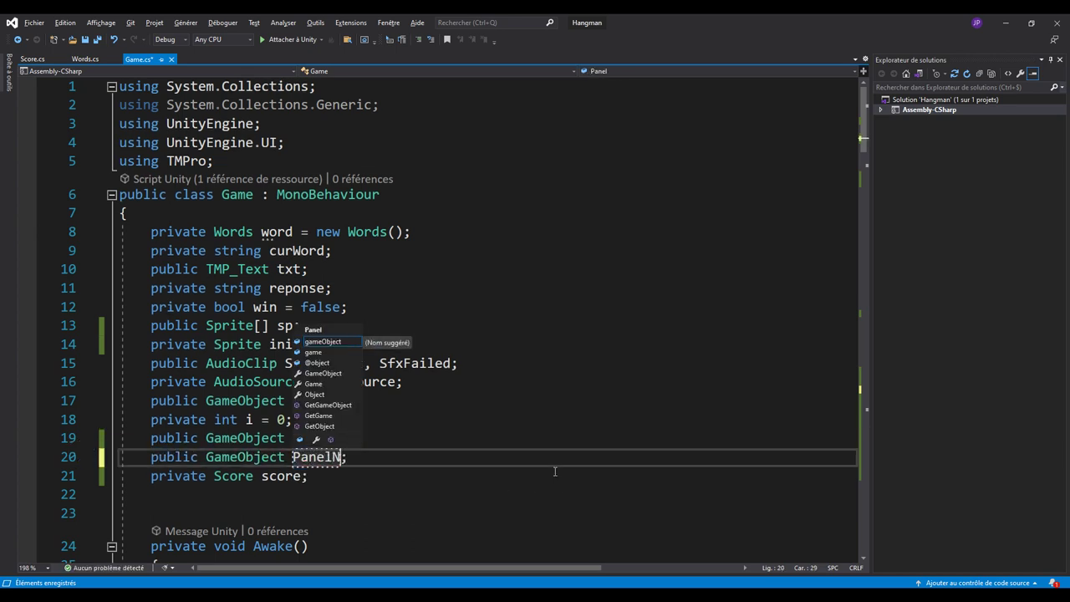
type("oWord")
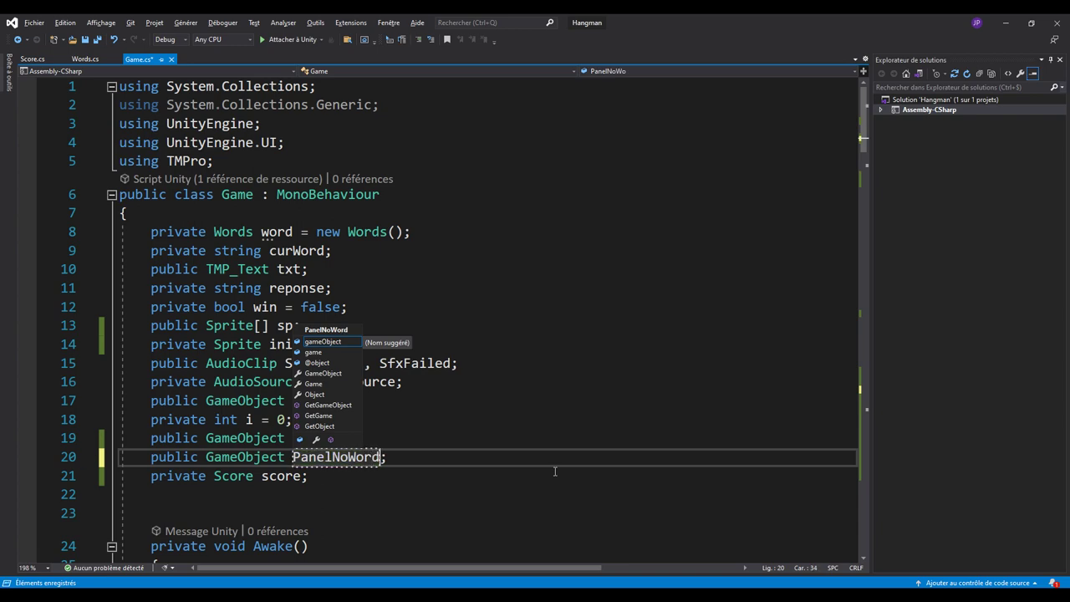
key("ctrl+s")
Add PanelNoWord.SetActive(true); inside Restart's null-word check, then review Words.cs before returning to Unity.
scroll(477, 420, "down", 8)
scroll(471, 418, "down", 7)
scroll(375, 420, "down", 12)
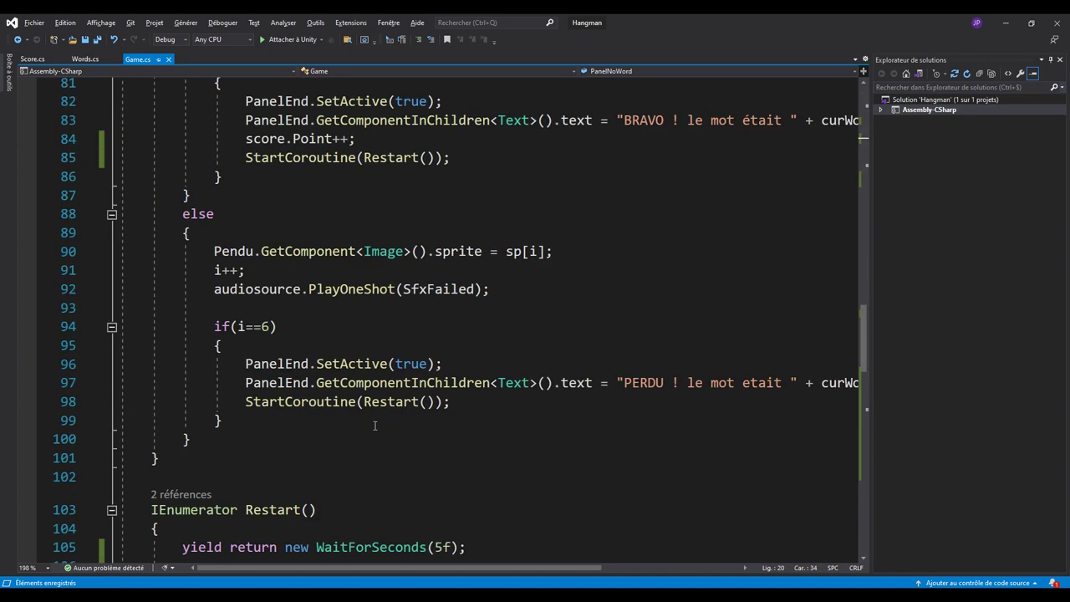
scroll(374, 426, "down", 3)
scroll(374, 426, "down", 4)
scroll(374, 426, "down", 5)
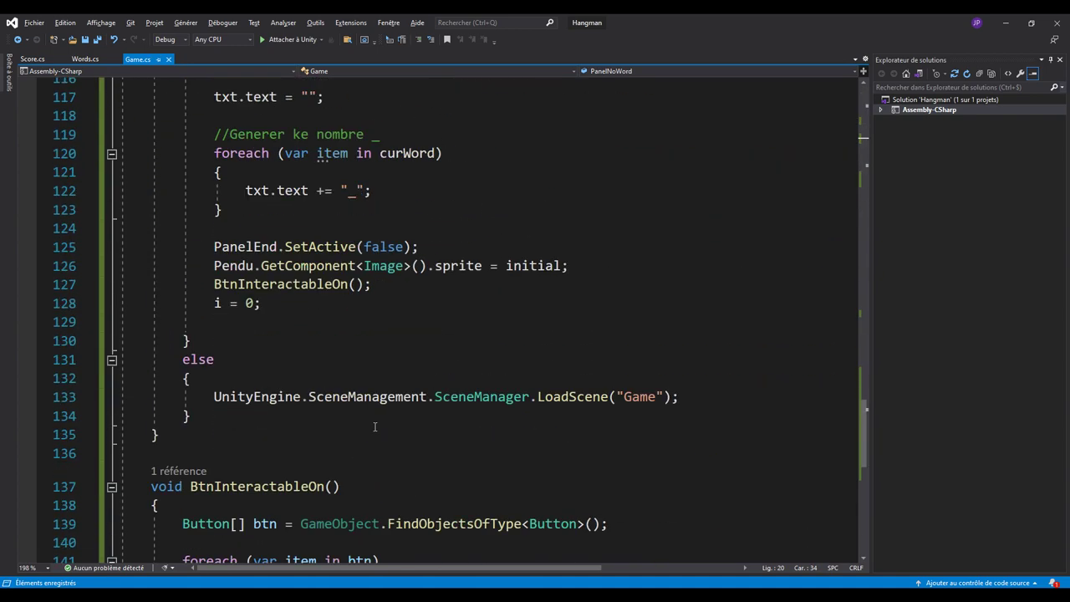
scroll(374, 426, "down", 3)
scroll(374, 428, "up", 2)
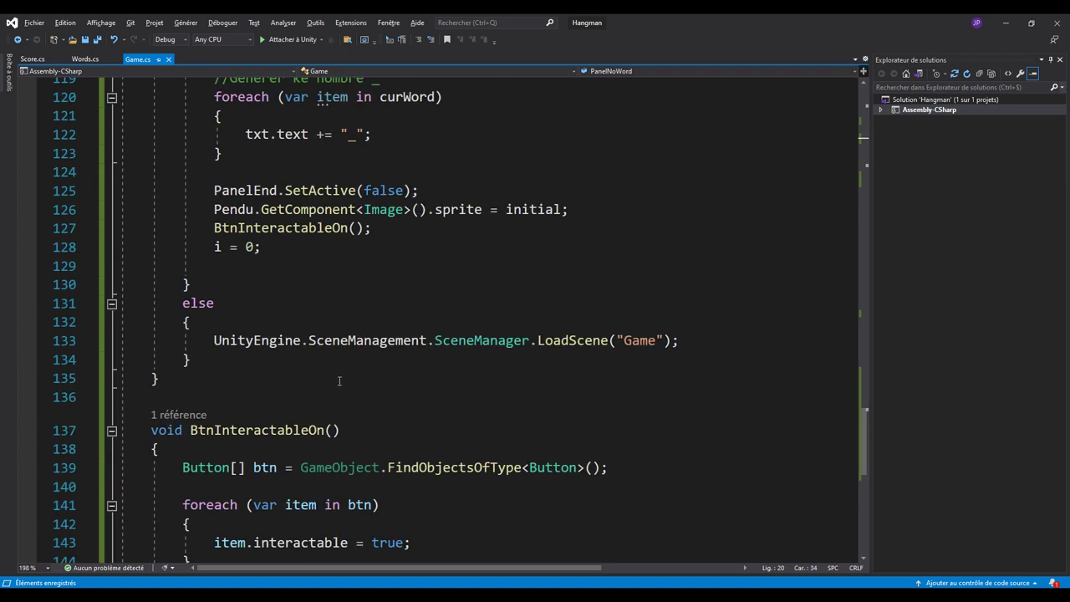
scroll(340, 381, "up", 2)
scroll(318, 246, "up", 2)
left_click(285, 188)
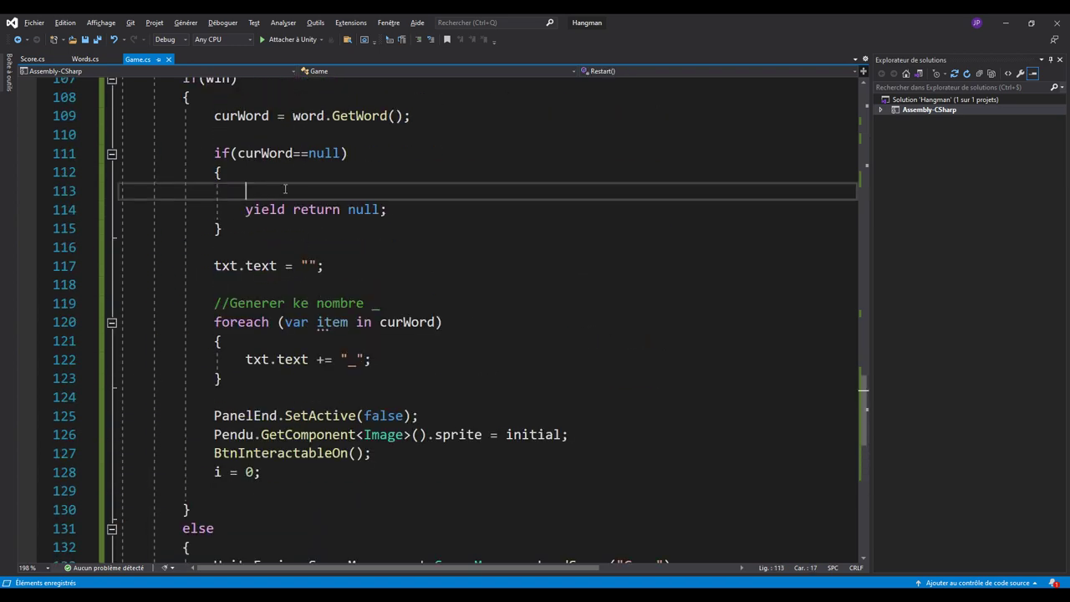
type("pan")
key("Down")
key("Tab")
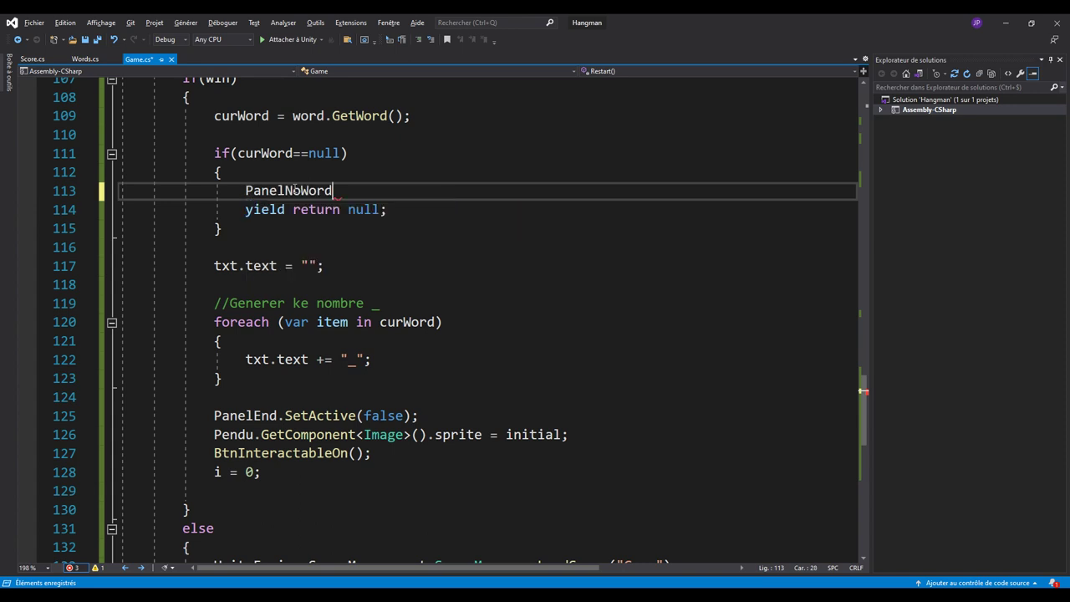
type(".set")
key("Tab")
type("(")
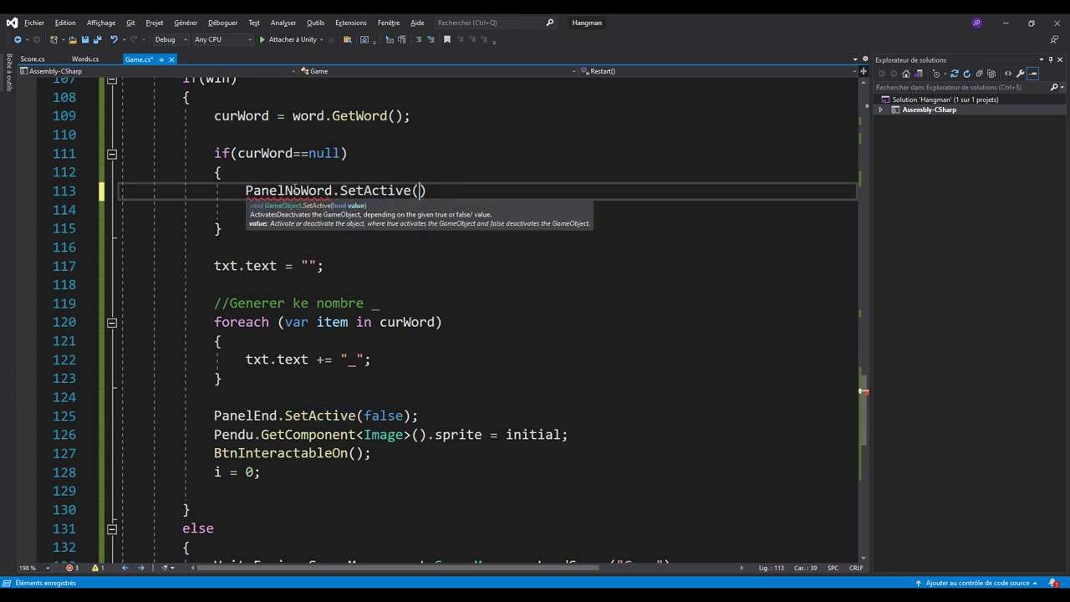
type("tru")
key("Tab")
type(");")
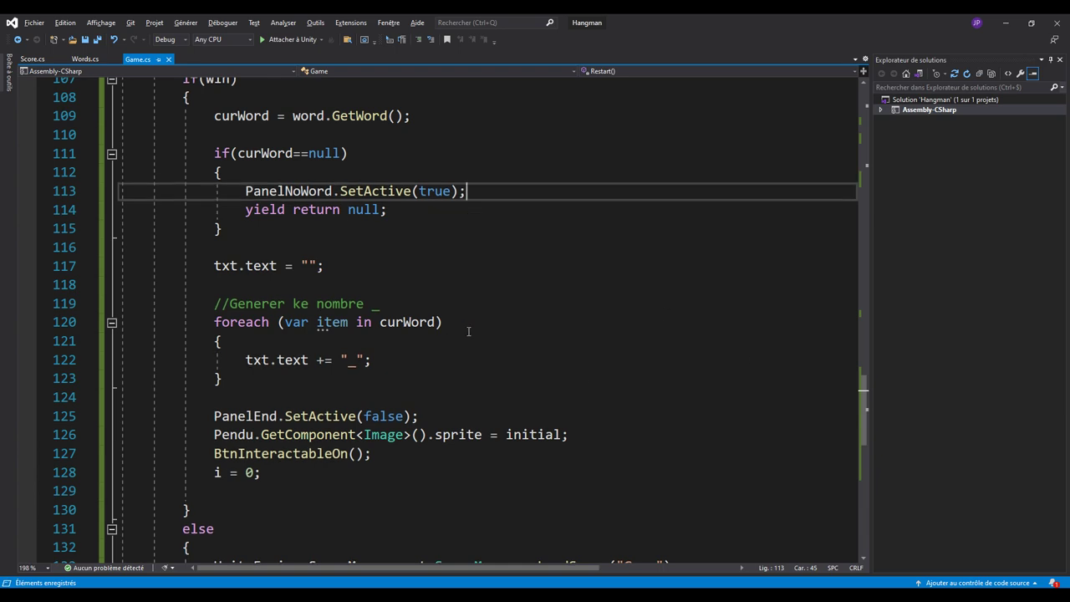
left_click(86, 59)
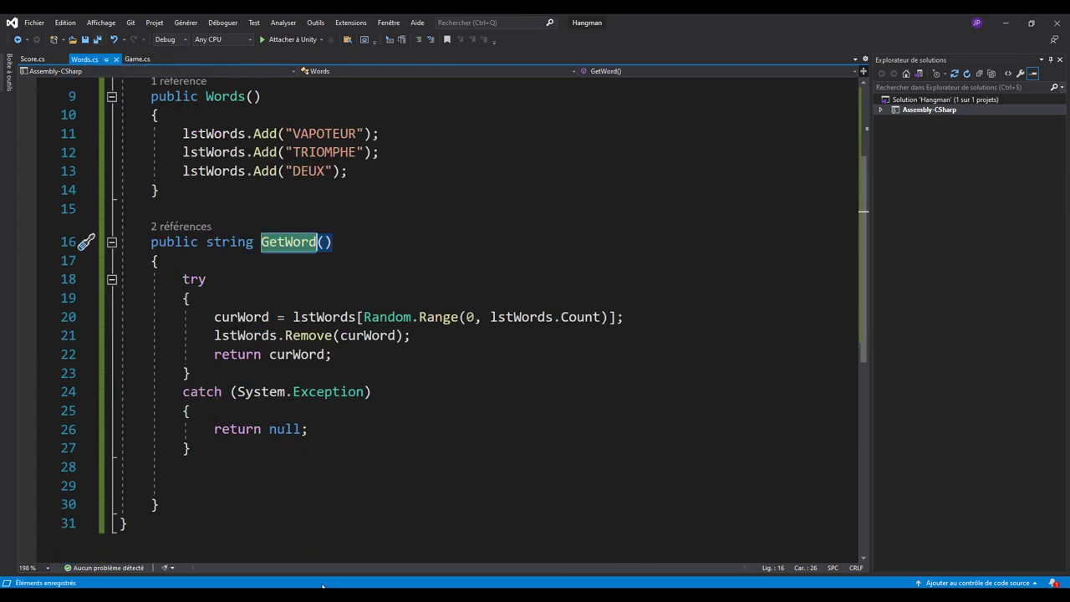
key("alt+Tab")
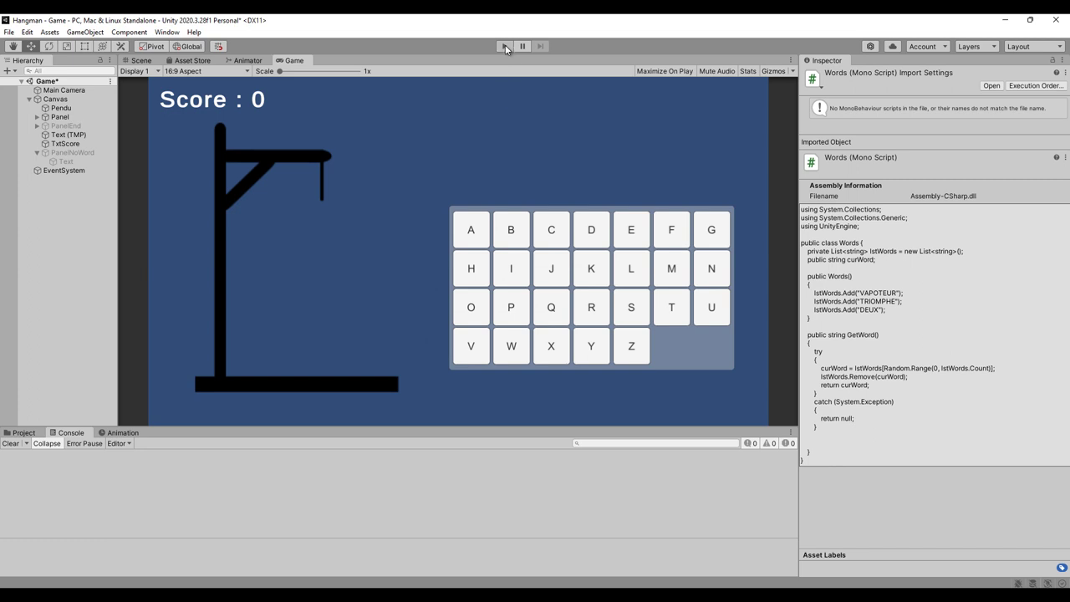
Run the game, guess D, E, U and X to solve DEUX for score 1, then stop.
left_click(504, 45)
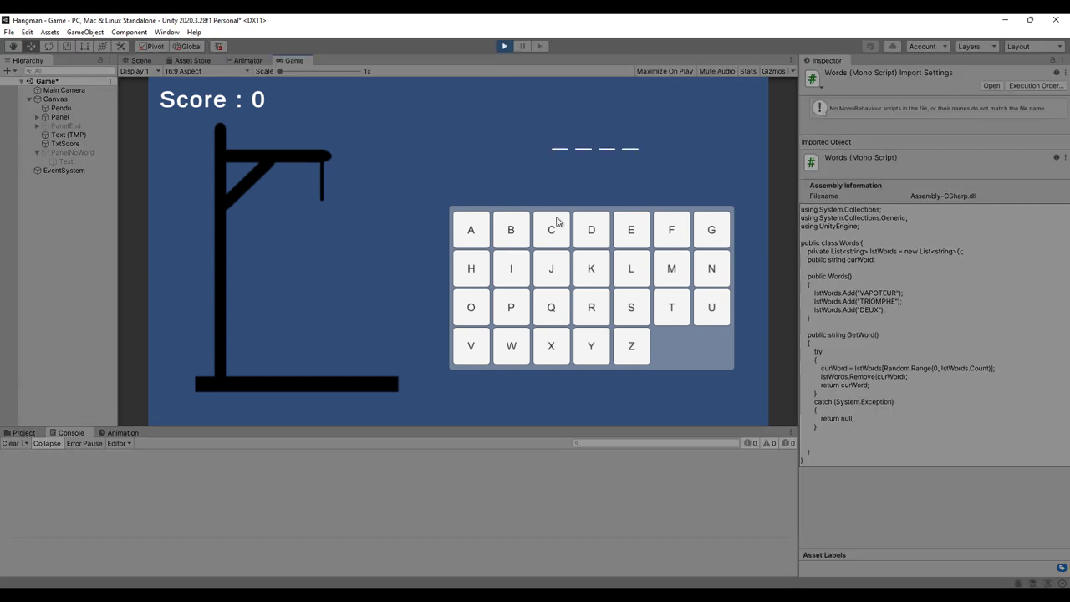
left_click(597, 234)
left_click(633, 230)
left_click(710, 306)
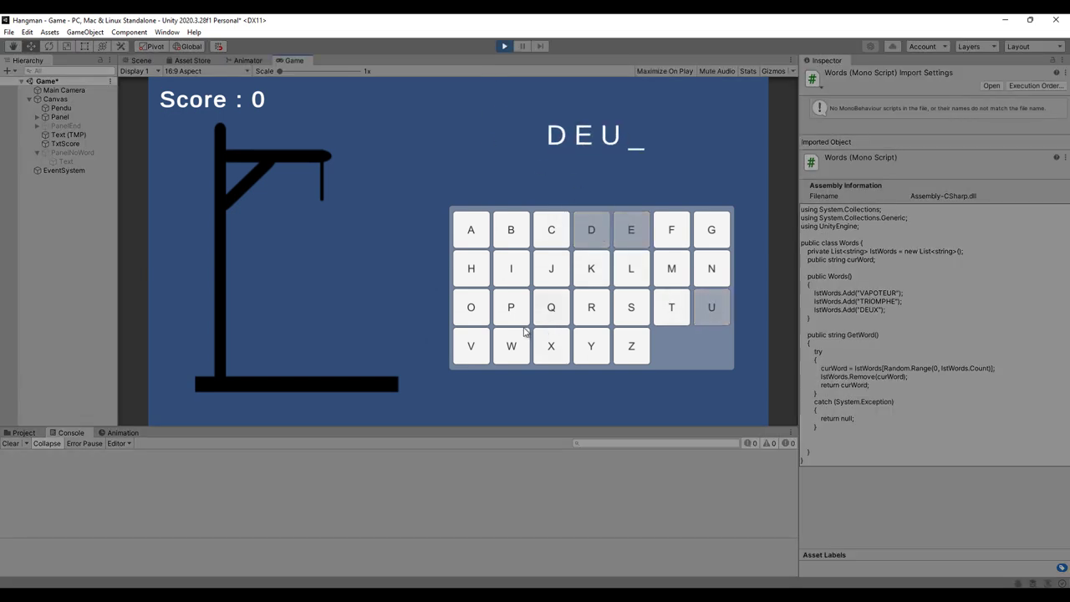
left_click(549, 352)
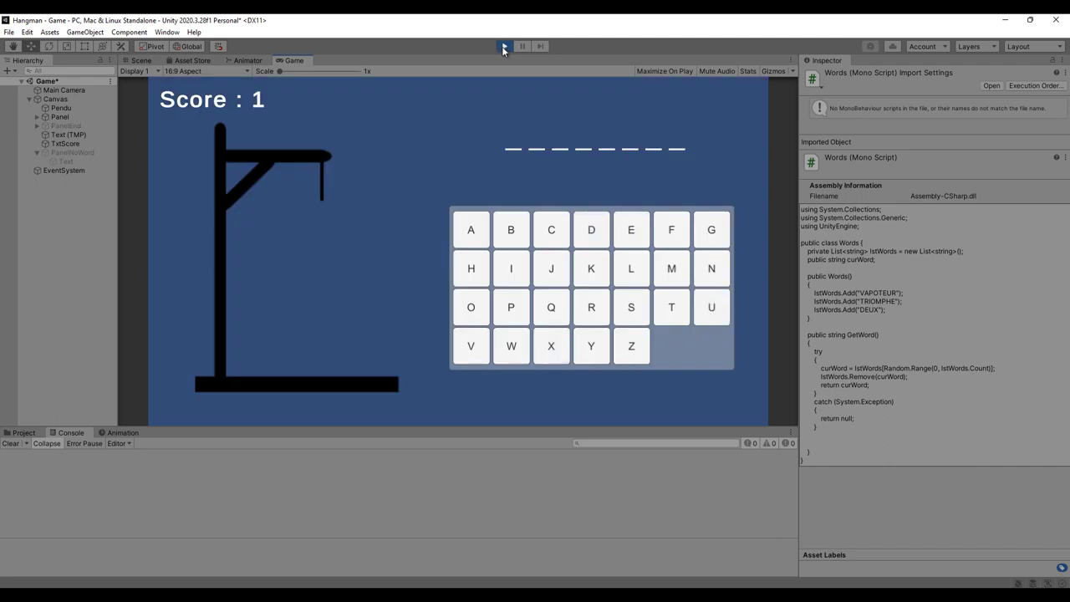
left_click(502, 46)
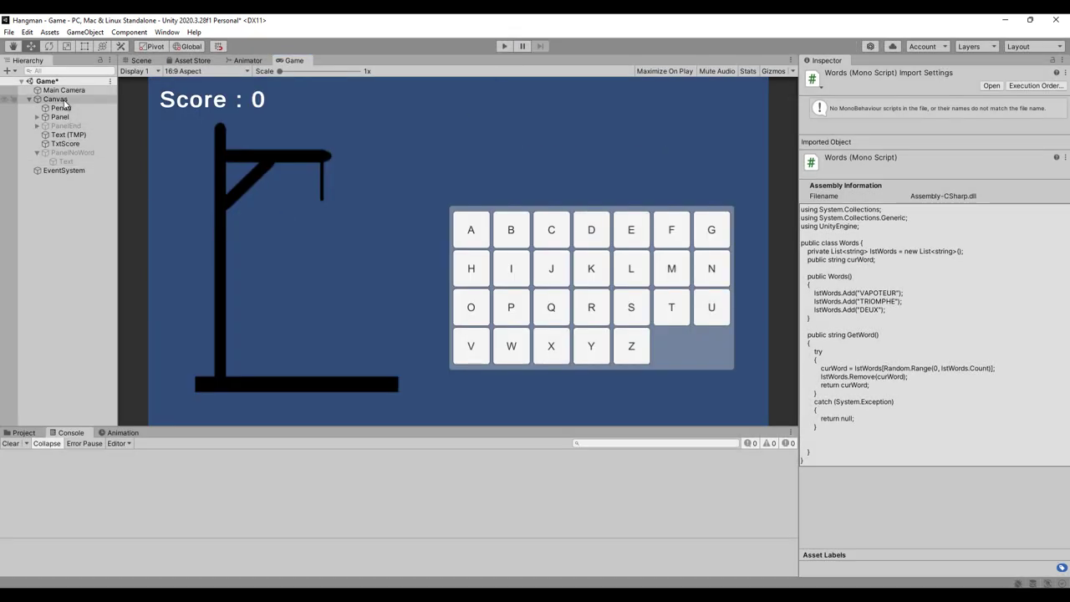
On Canvas's Game script, assign the PanelNoWord object to the Panel No Word field.
left_click(55, 99)
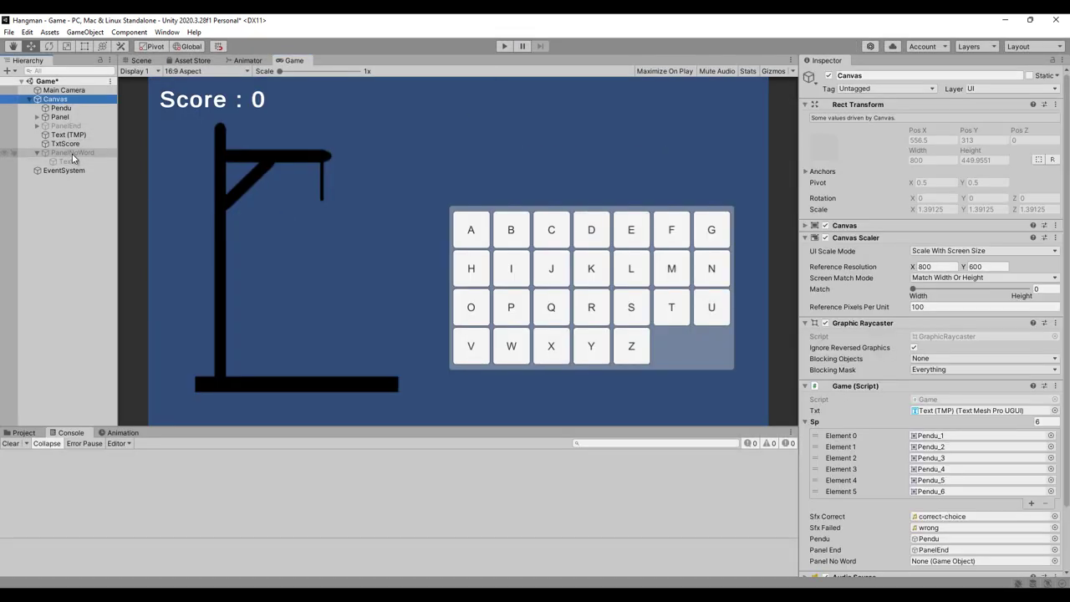
left_click(72, 154)
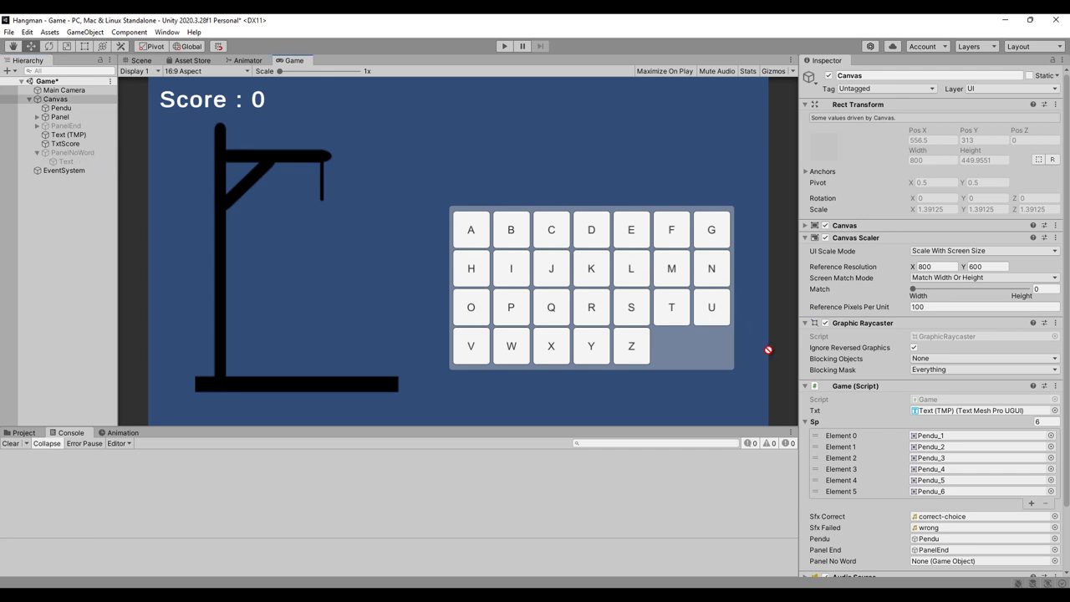
left_click_drag(72, 158, 928, 564)
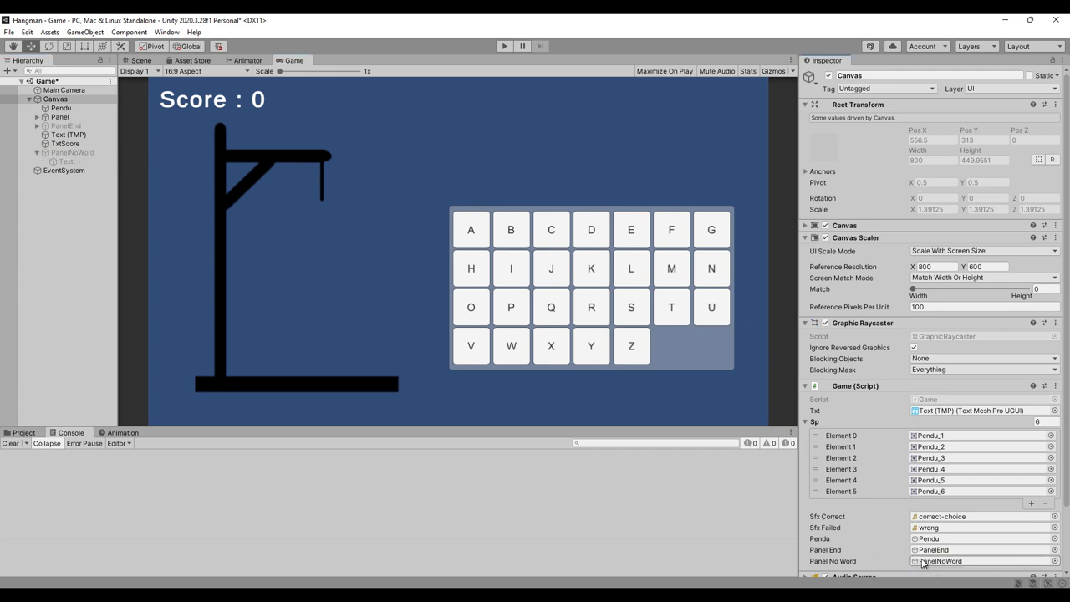
Start Play mode and solve VAPOTEUR with V, A, P, O, T, E, R, U.
left_click(504, 46)
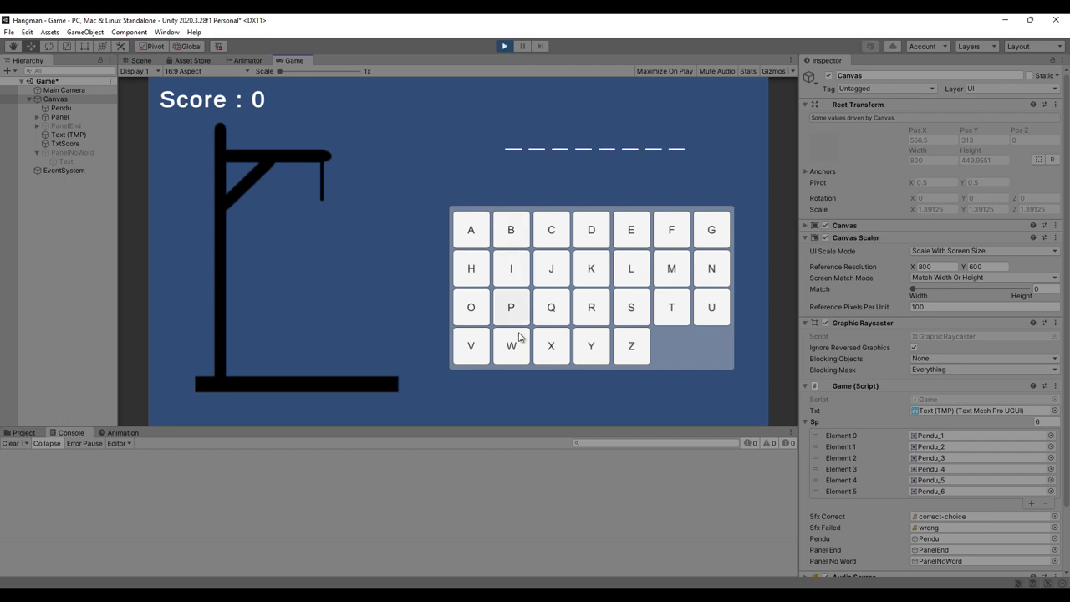
left_click(472, 351)
left_click(470, 233)
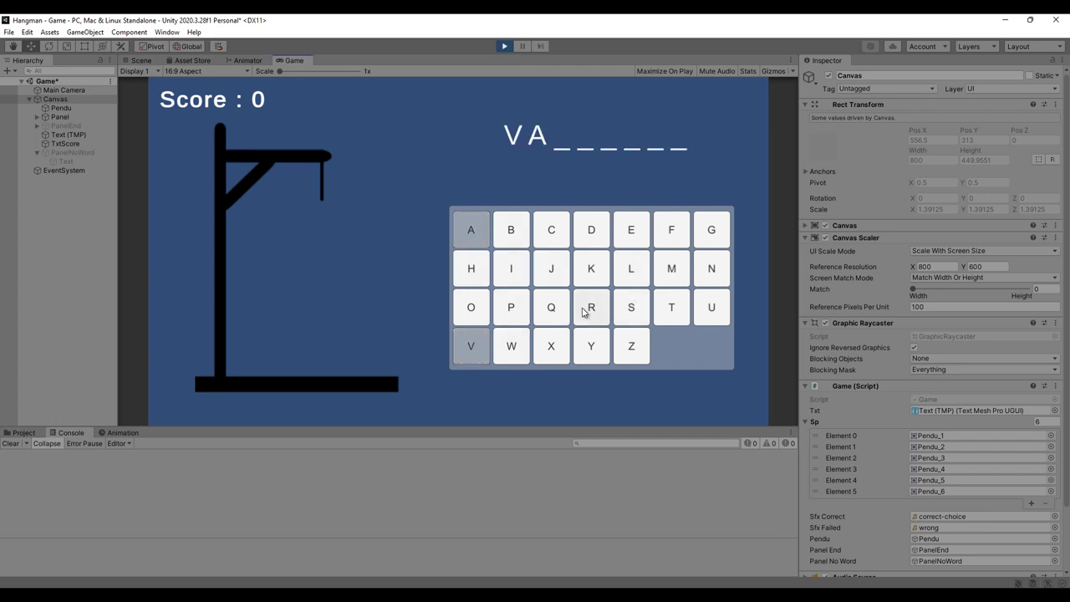
left_click(517, 311)
left_click(471, 307)
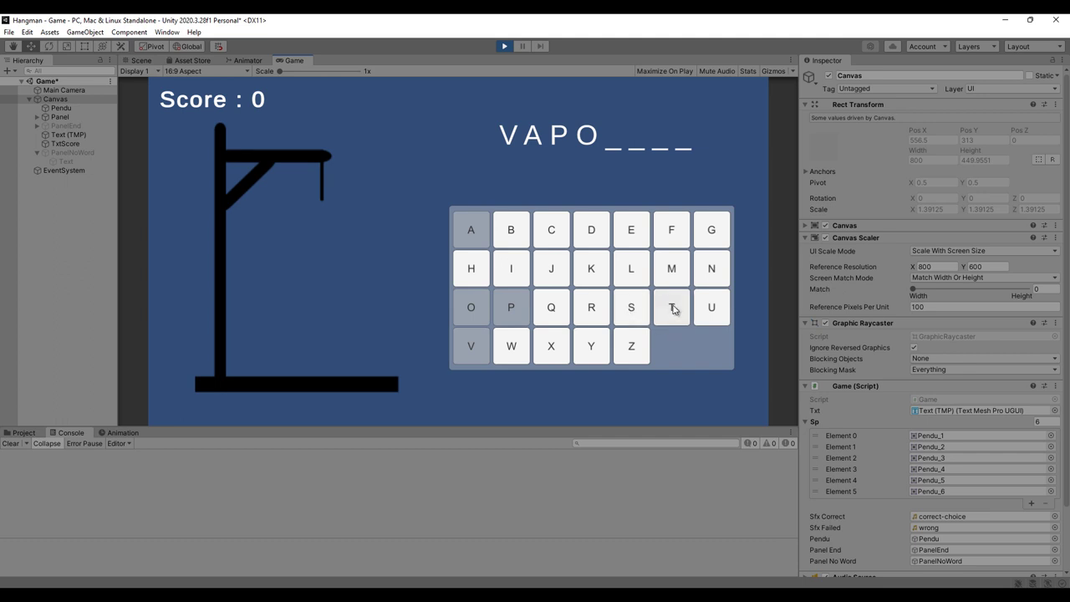
left_click(674, 306)
left_click(641, 238)
left_click(591, 306)
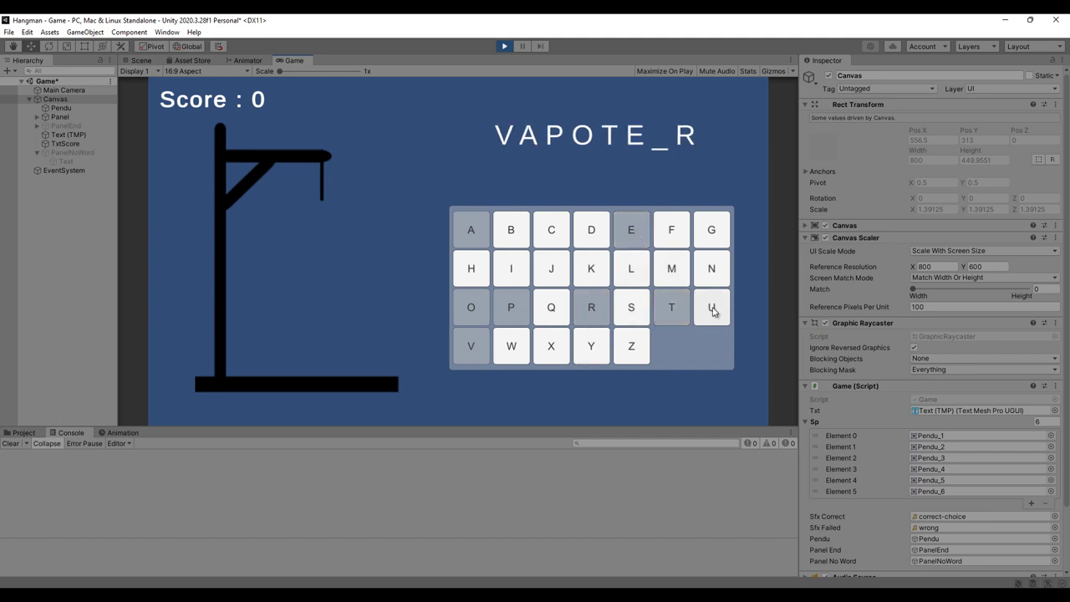
left_click(710, 308)
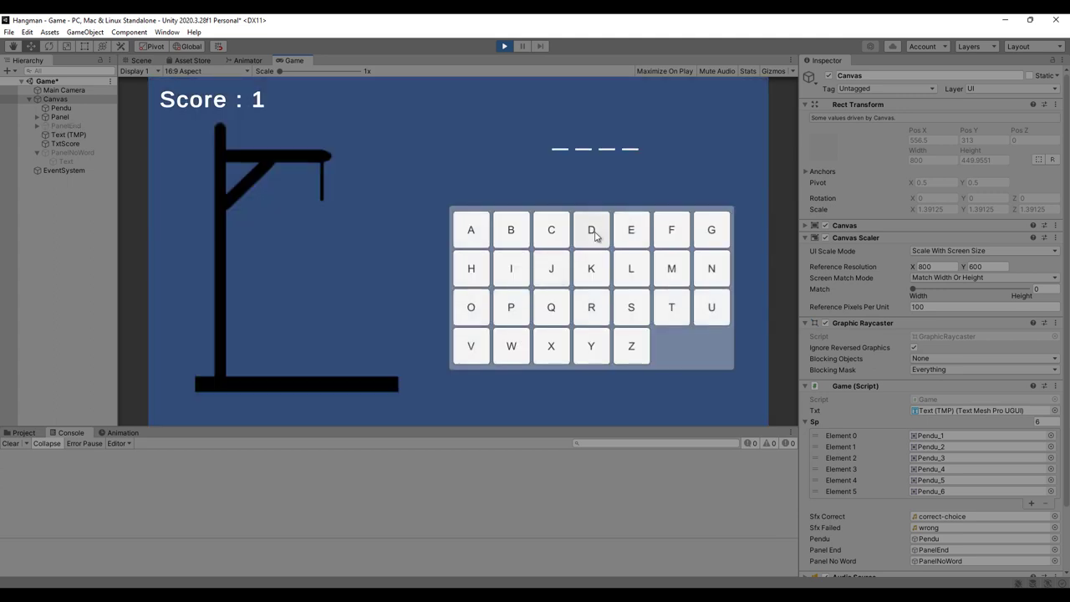
Solve the next word DEUX by guessing D, E, U and X.
left_click(591, 231)
left_click(632, 232)
left_click(711, 310)
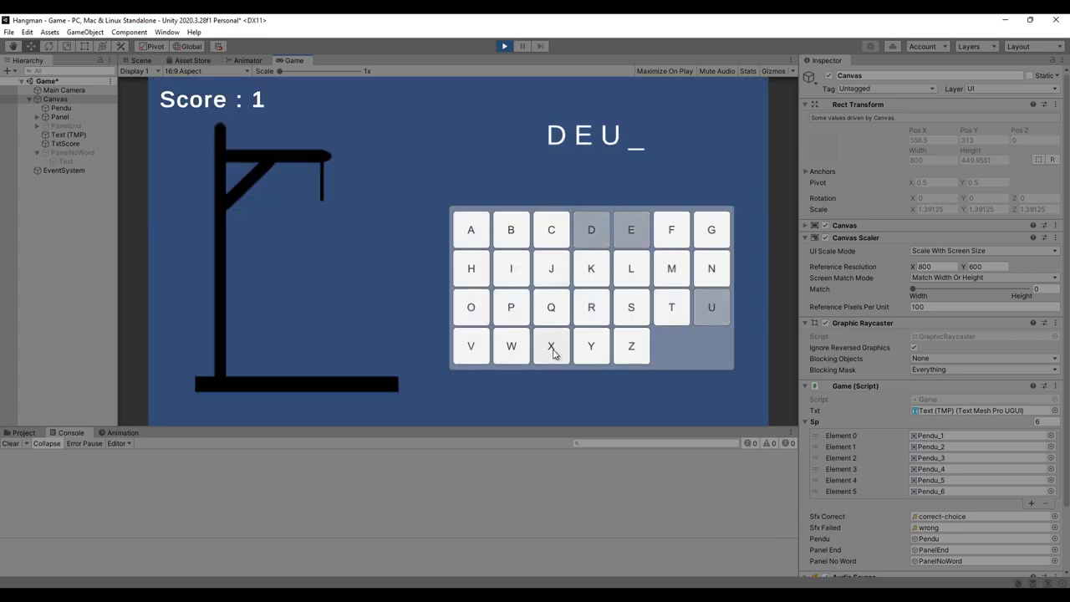
left_click(552, 346)
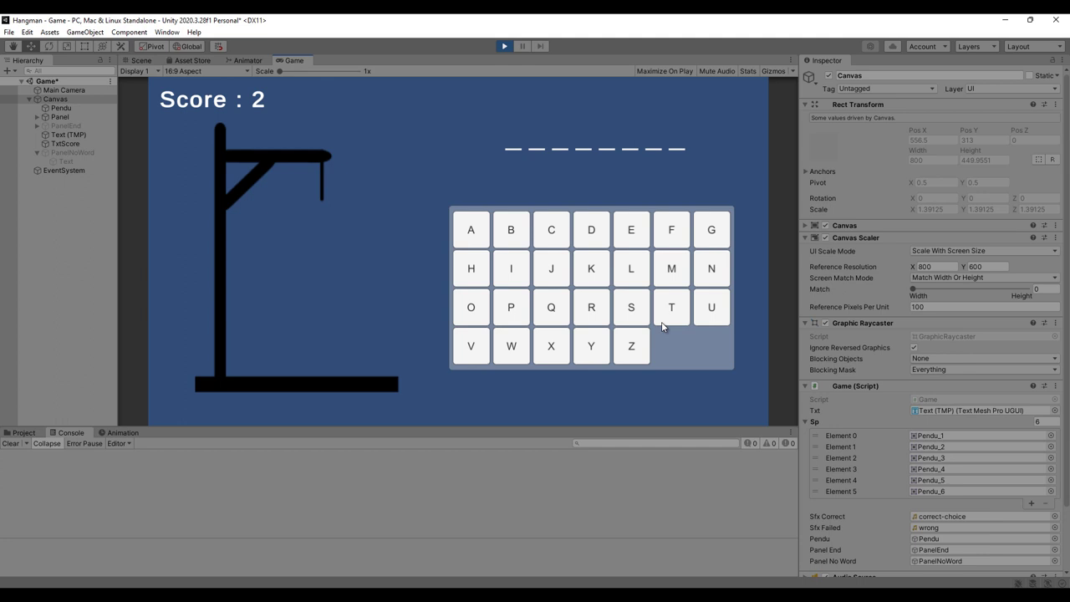
Solve TRIOMPHE, including a wrong N guess, to reach the champion message, then stop.
left_click(671, 306)
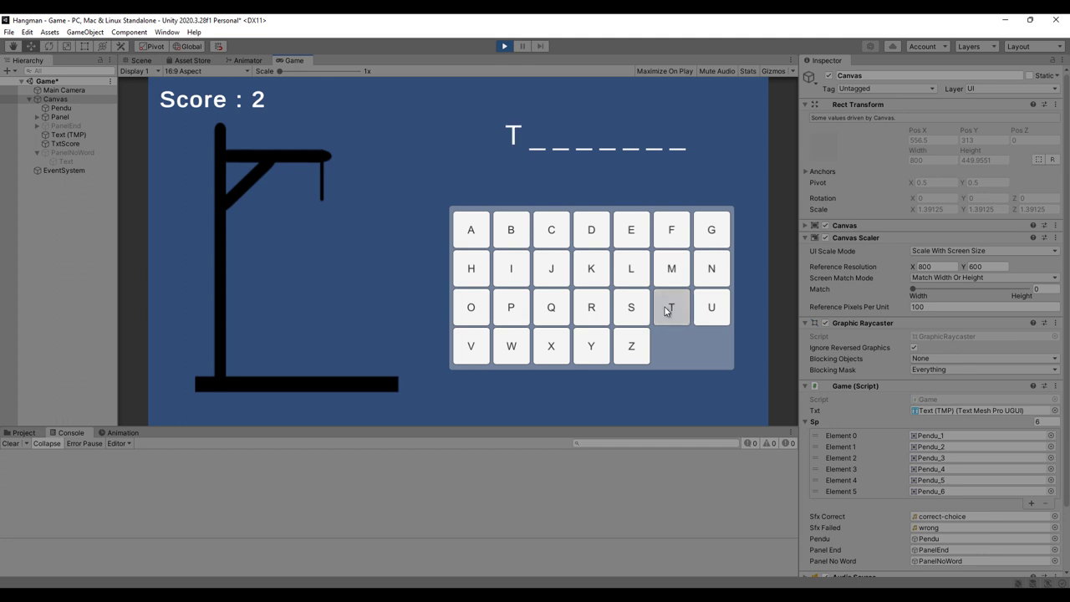
left_click(592, 308)
left_click(510, 270)
left_click(472, 307)
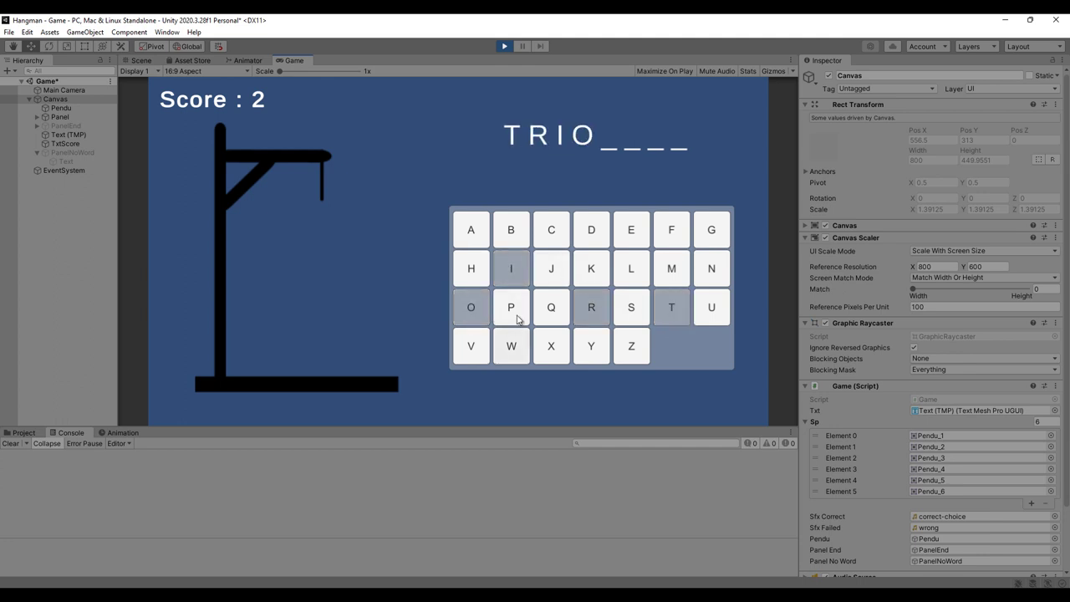
left_click(512, 308)
left_click(667, 271)
left_click(630, 232)
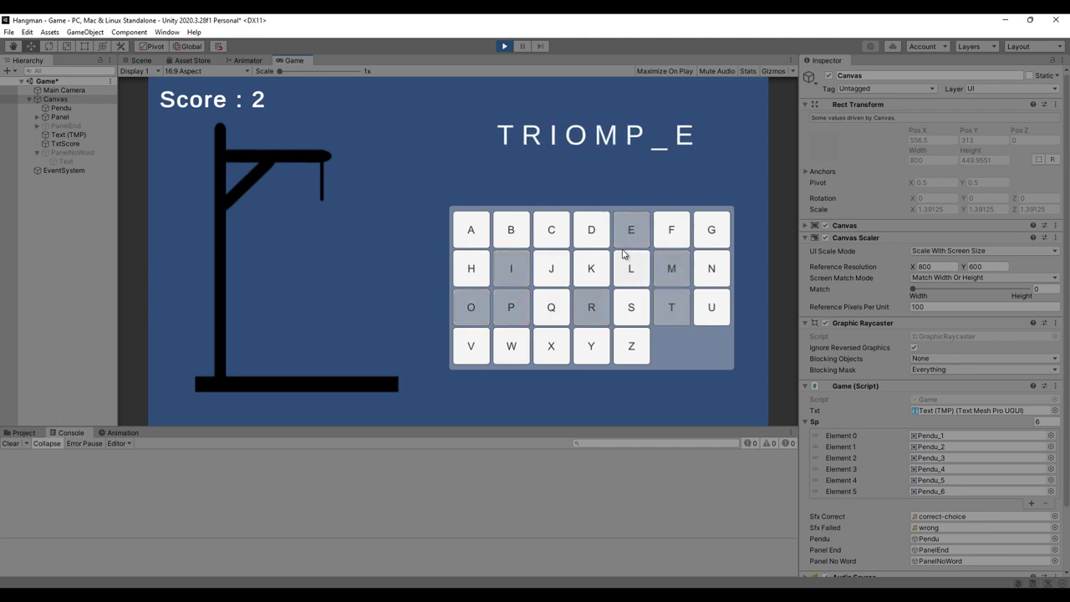
left_click(712, 274)
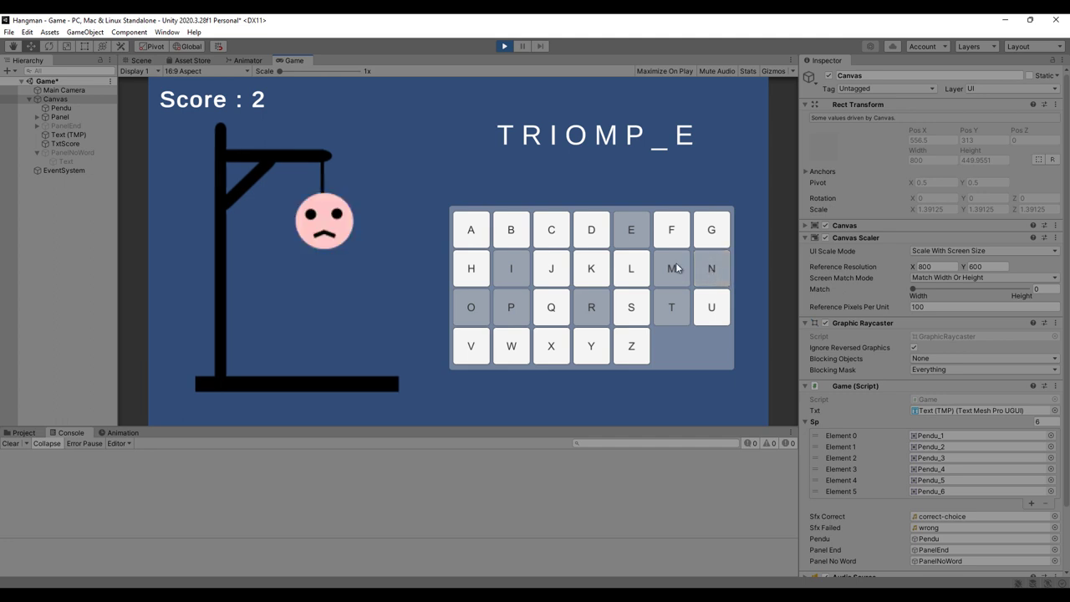
left_click(473, 273)
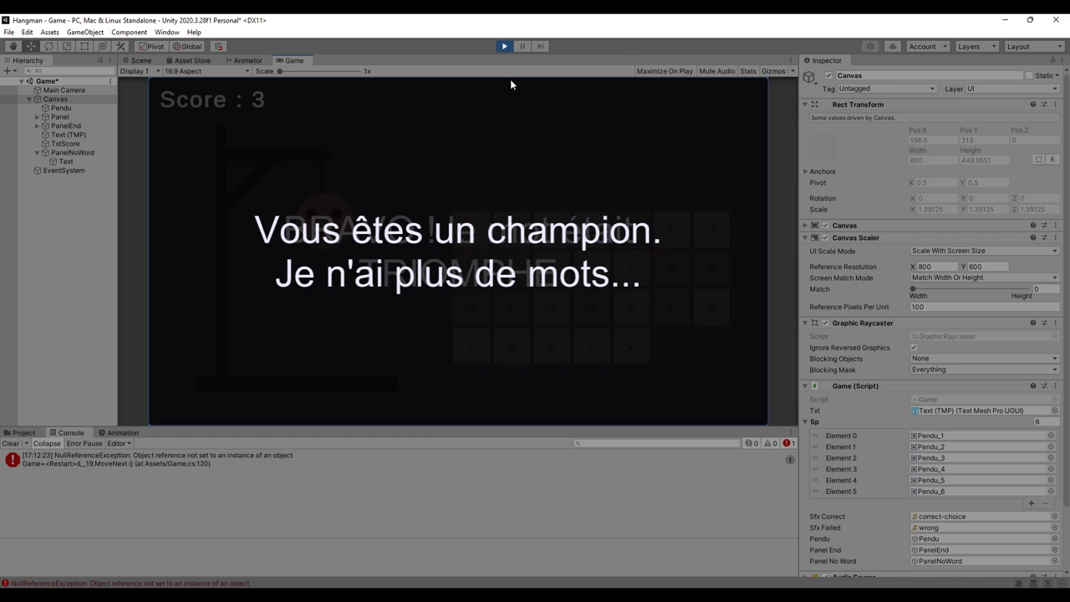
left_click(504, 47)
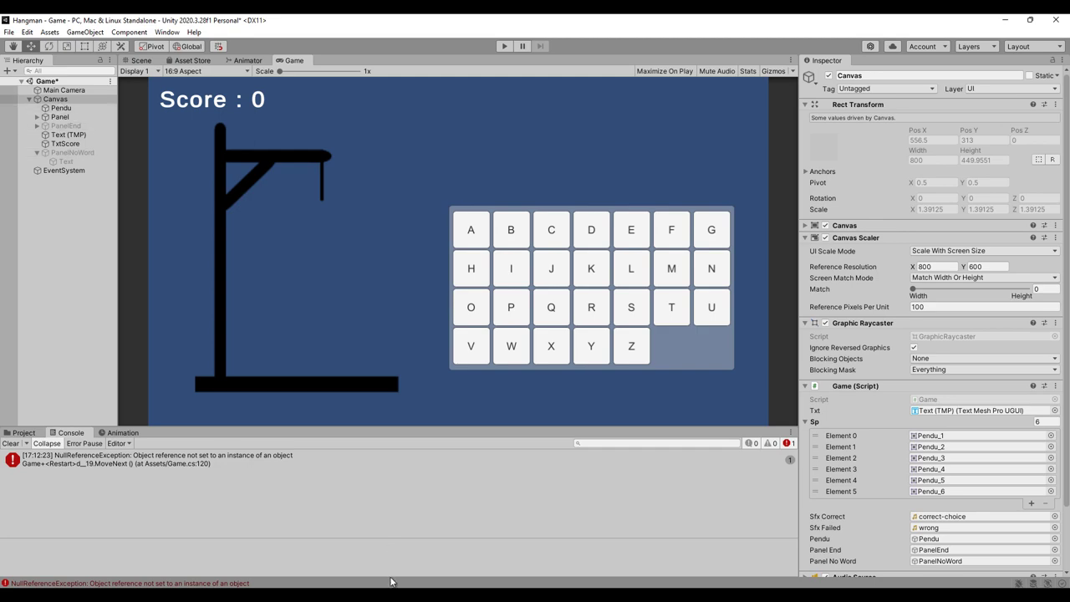
In Game.cs's Restart, add PanelEnd.SetActive(false); right after the PanelNoWord activation line.
key("alt+Tab")
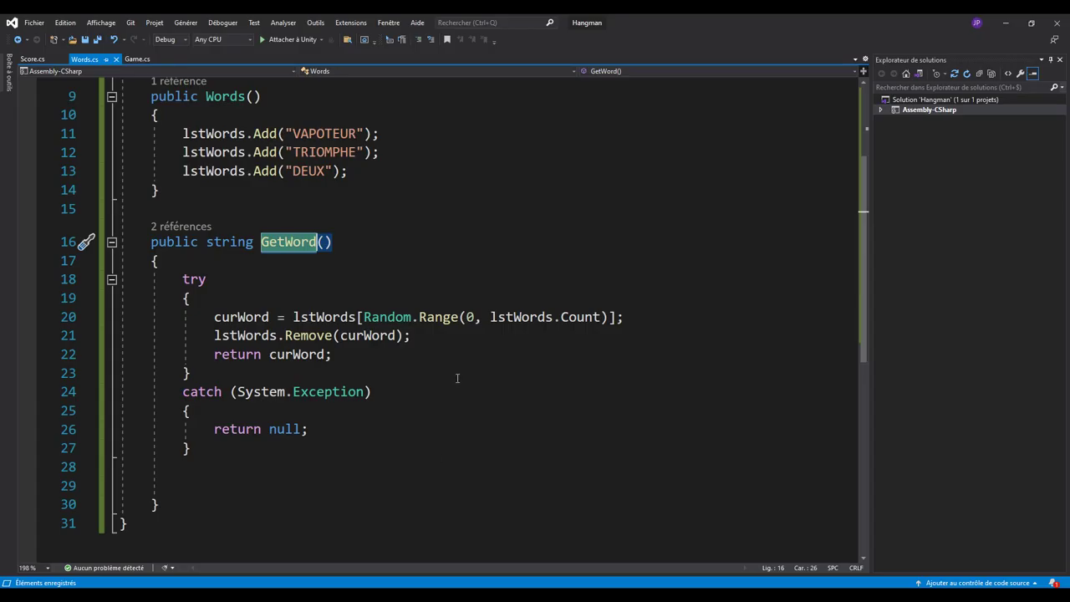
left_click(134, 58)
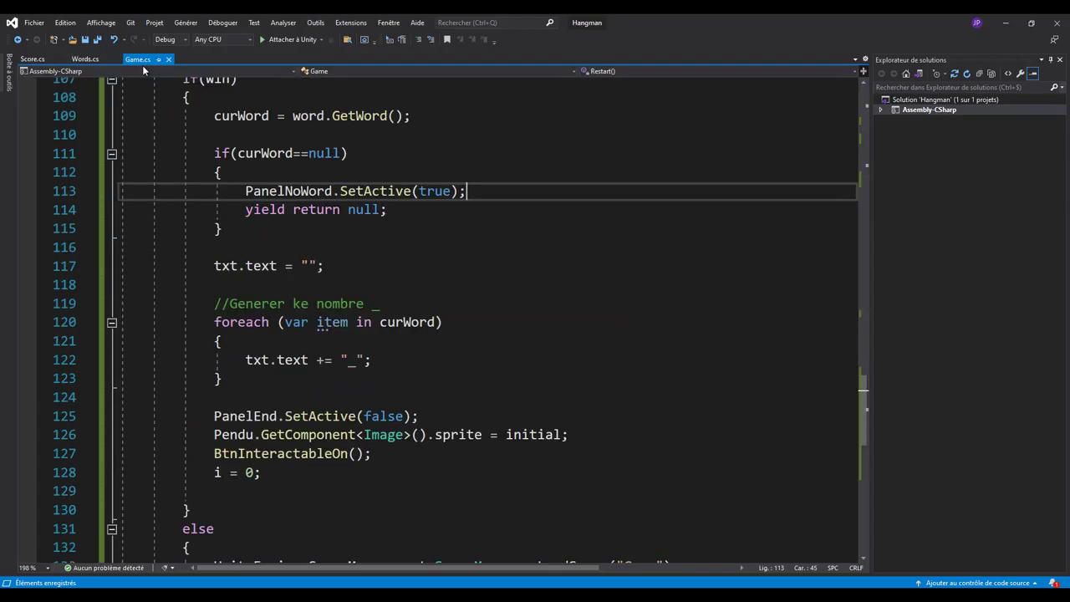
scroll(427, 381, "down", 5)
scroll(424, 393, "down", 2)
scroll(399, 395, "up", 2)
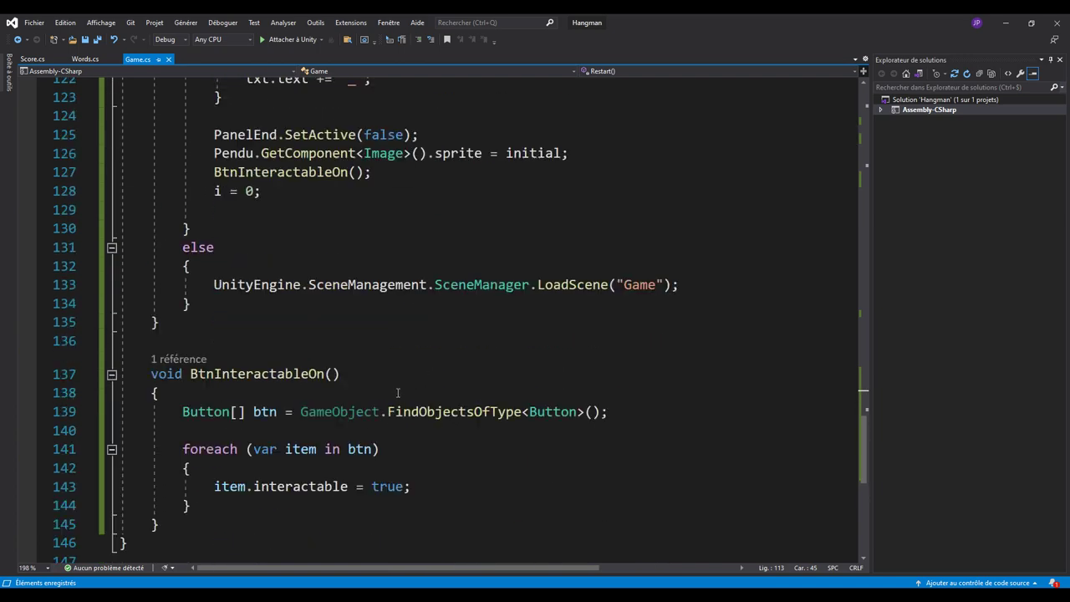
scroll(393, 400, "up", 7)
scroll(355, 358, "up", 2)
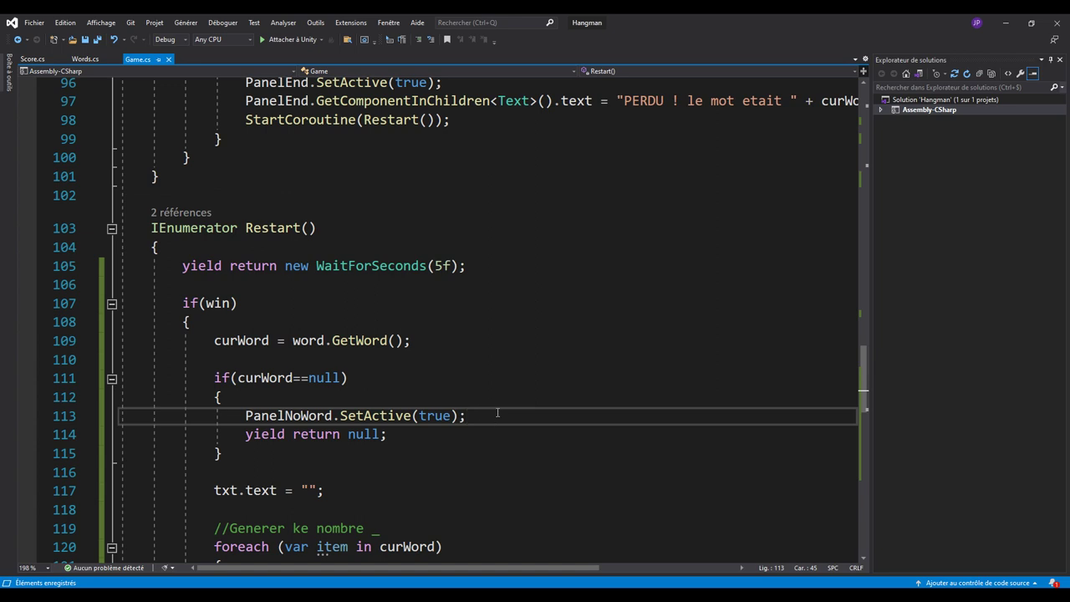
key("Return")
type("pa")
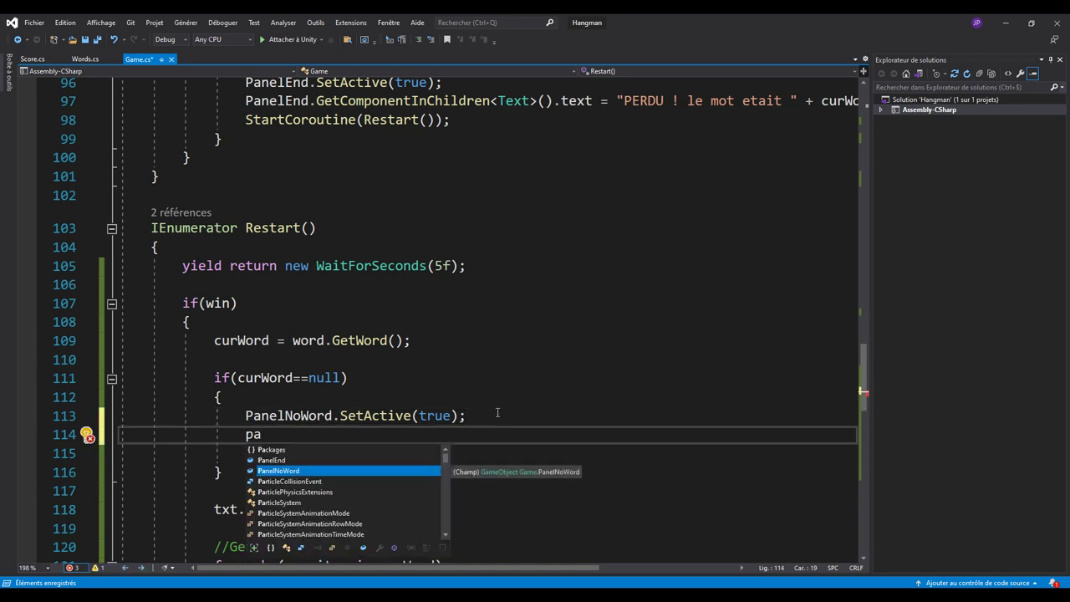
key("Up")
key("Tab")
type(".s")
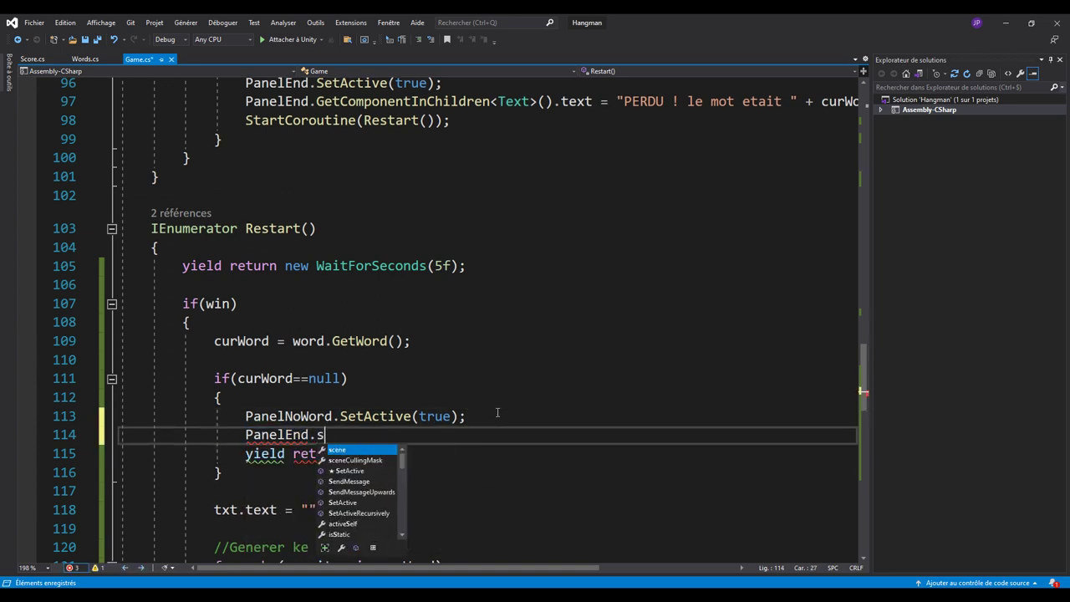
type("et")
key("Tab")
type("(fal")
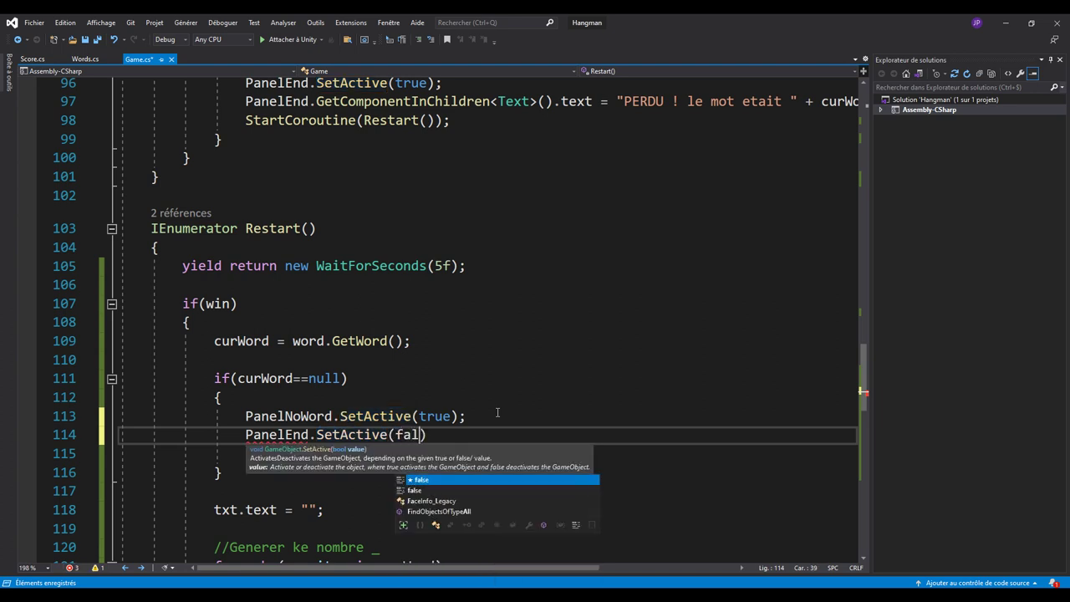
key("Tab")
type(");")
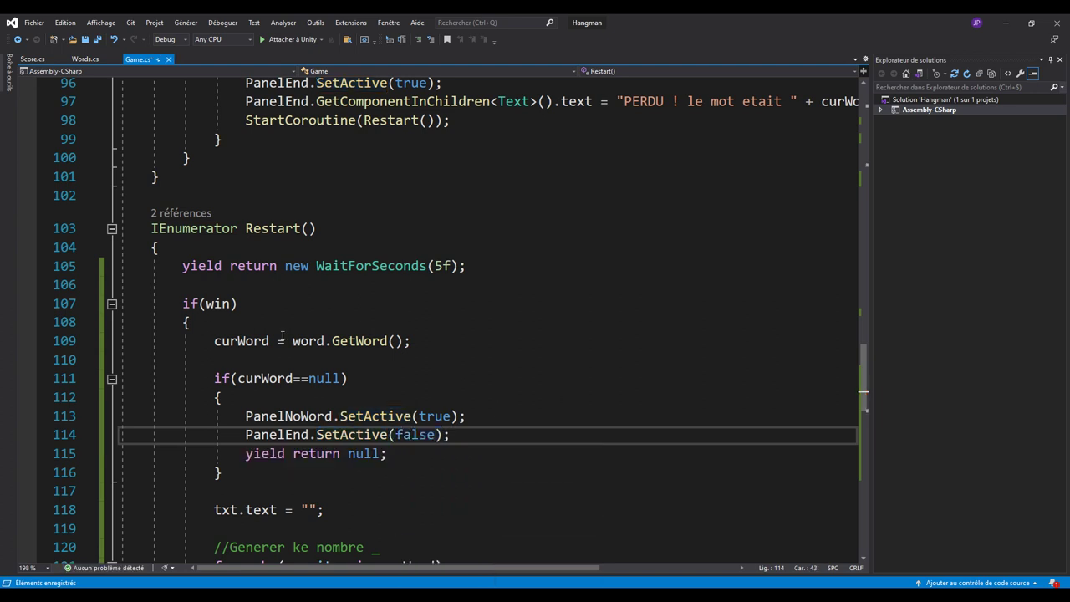
key("alt+Tab")
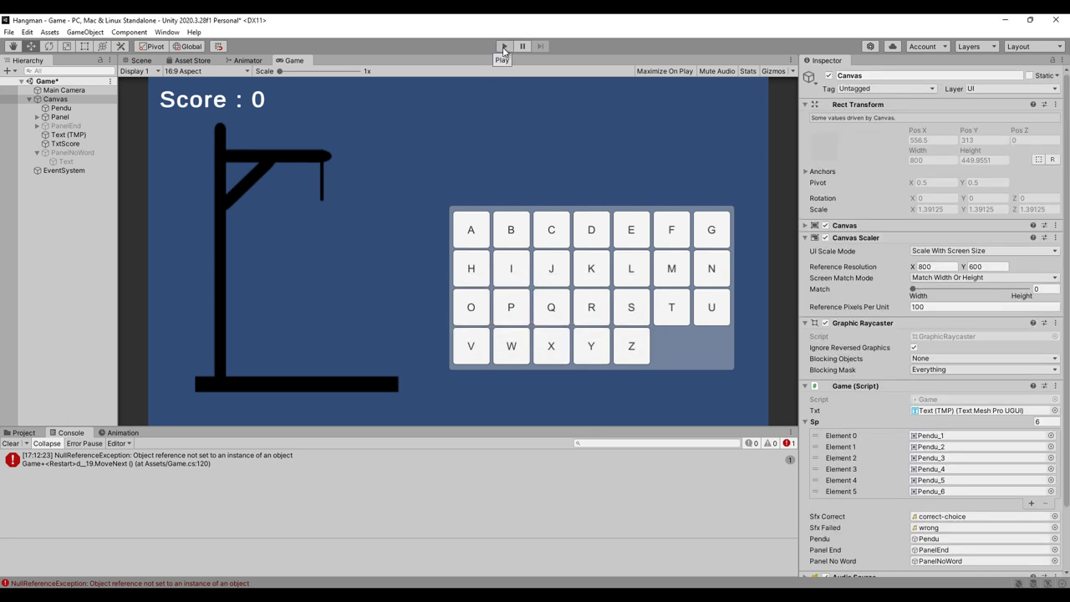
Start Play mode, switch to the Project panel, and solve VAPOTEUR letter by letter.
left_click(503, 46)
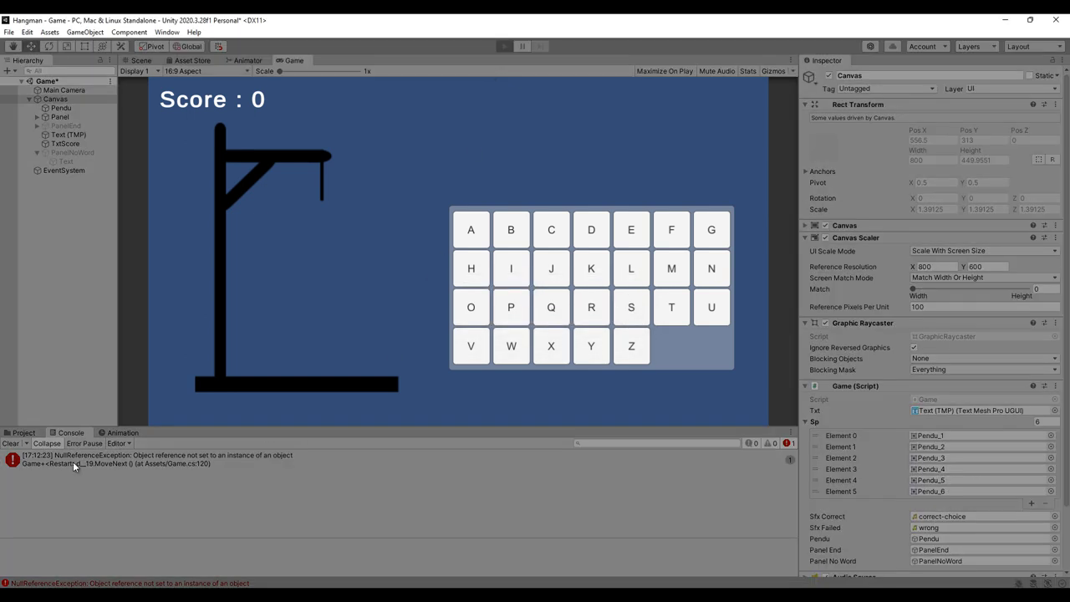
left_click(23, 436)
left_click(471, 230)
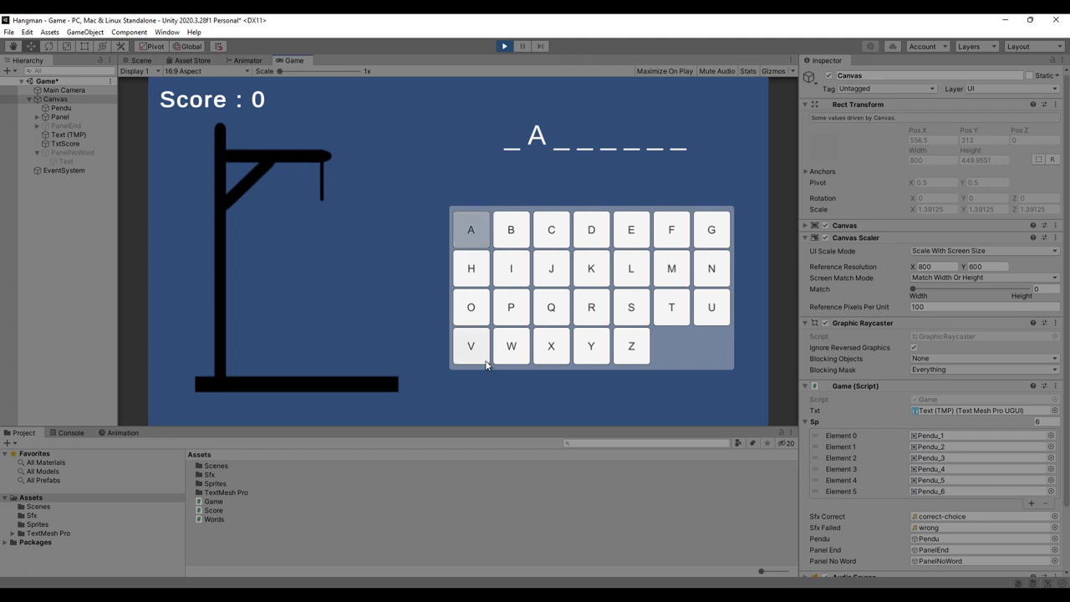
left_click(472, 347)
left_click(511, 309)
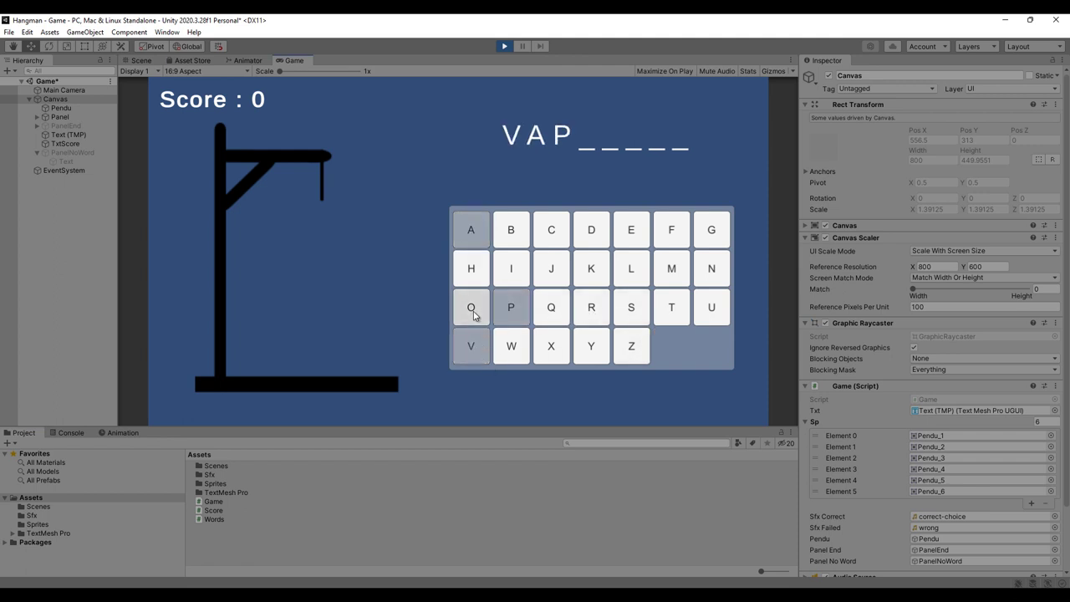
left_click(472, 310)
left_click(671, 309)
left_click(631, 231)
left_click(711, 308)
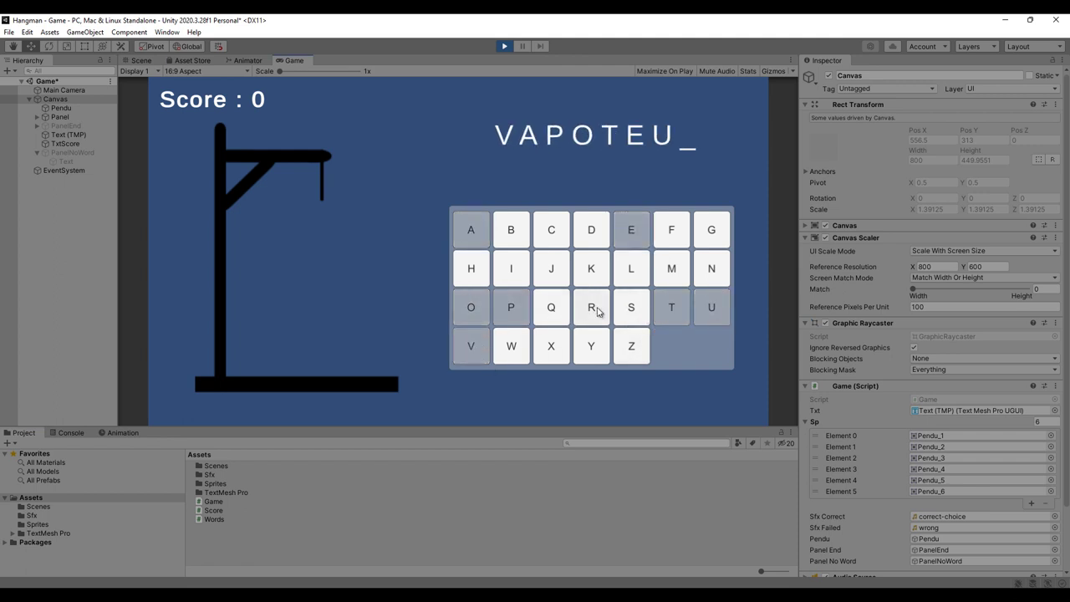
left_click(591, 308)
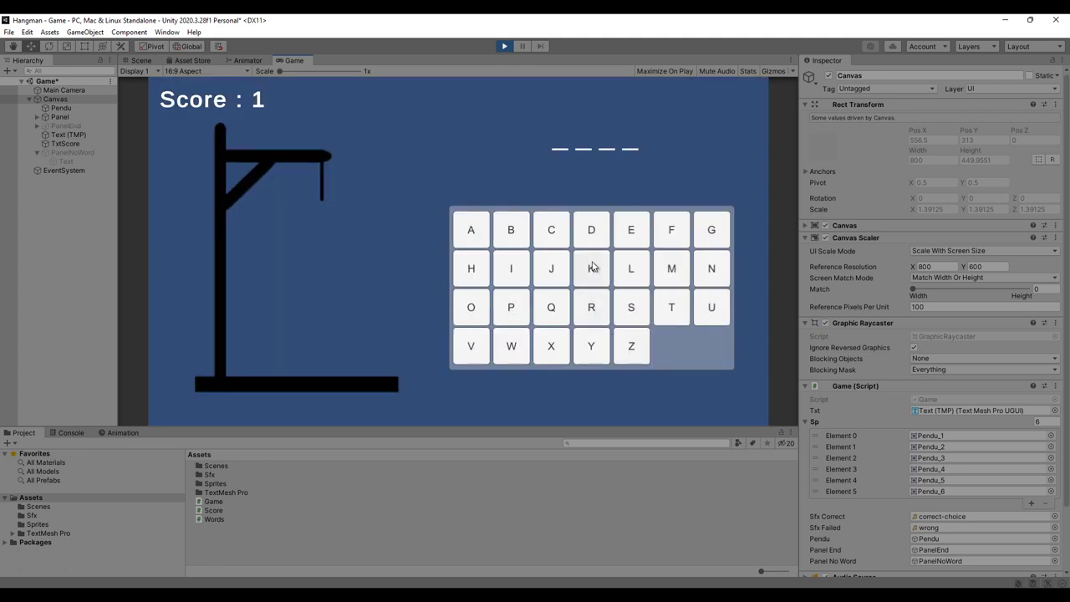
Solve DEUX and then TRIOMPHE to reach score 3 and the champion message.
left_click(591, 232)
left_click(633, 237)
left_click(712, 307)
left_click(551, 346)
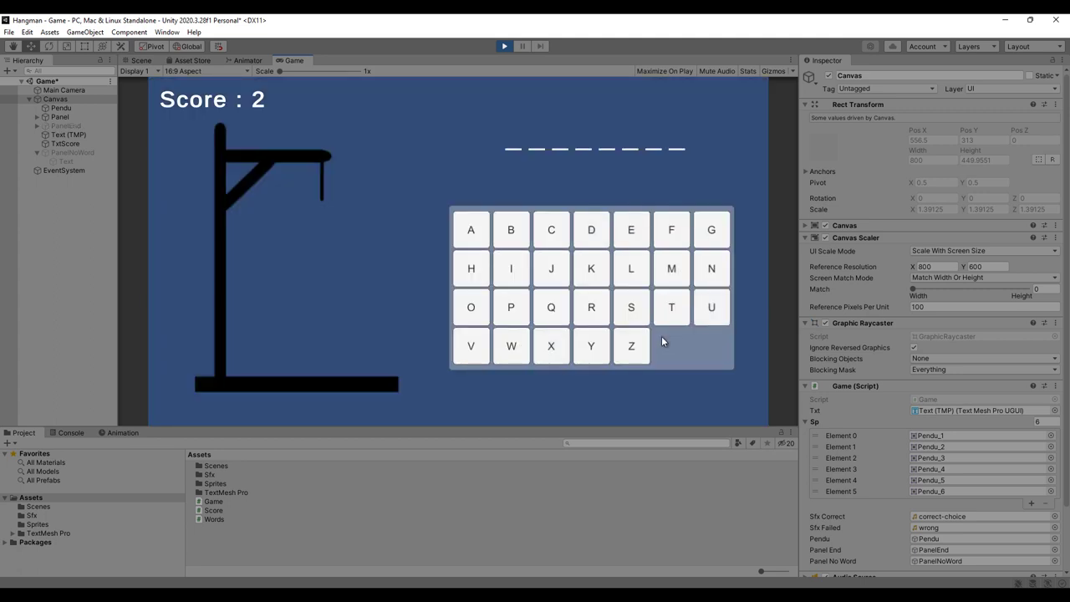
left_click(671, 310)
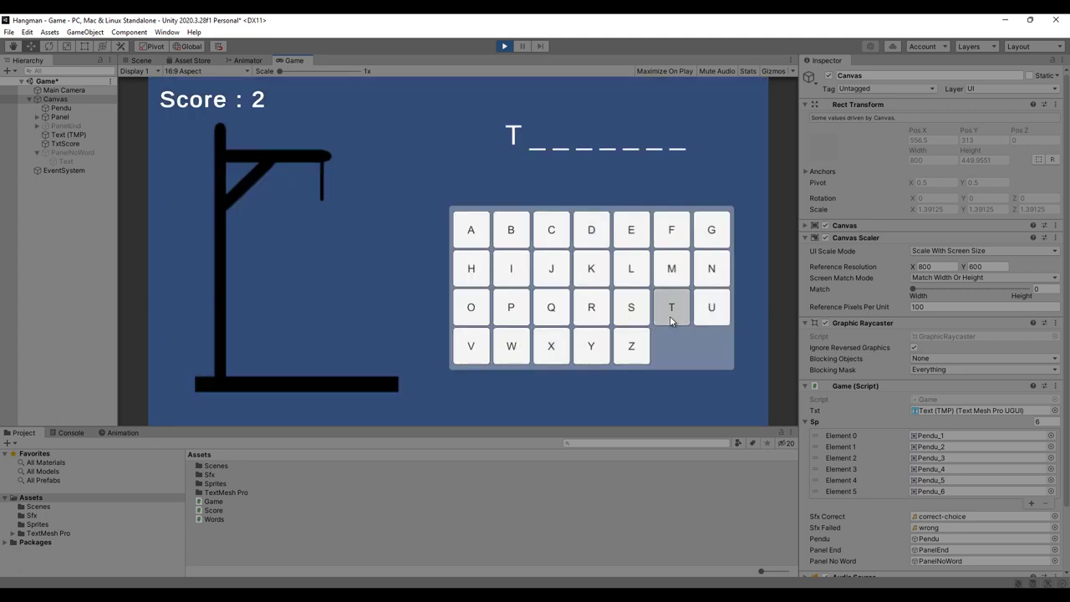
left_click(596, 311)
left_click(510, 270)
left_click(471, 308)
left_click(671, 269)
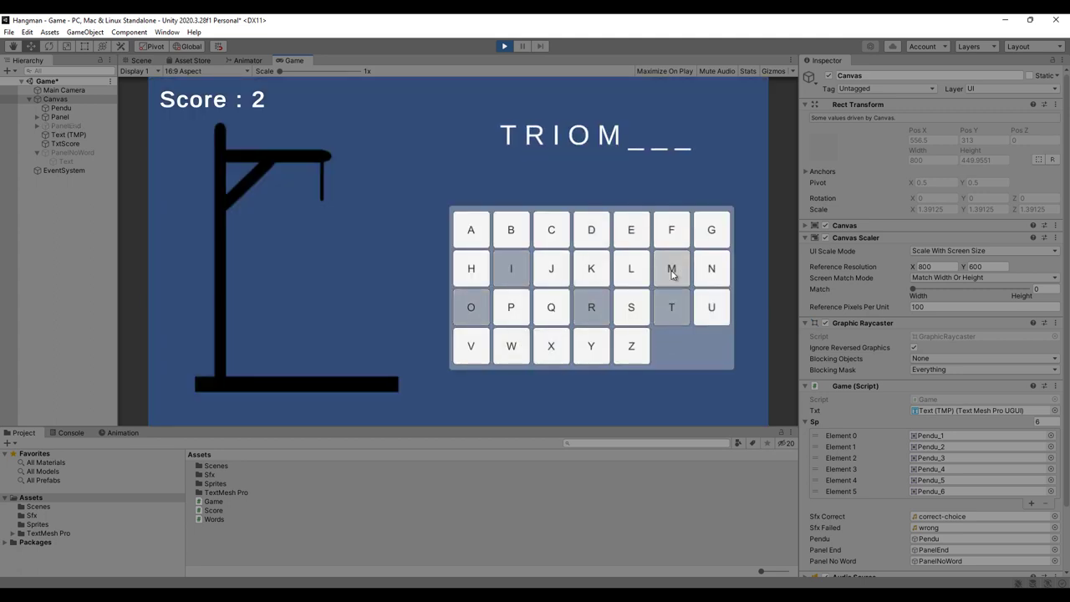
left_click(632, 238)
left_click(512, 308)
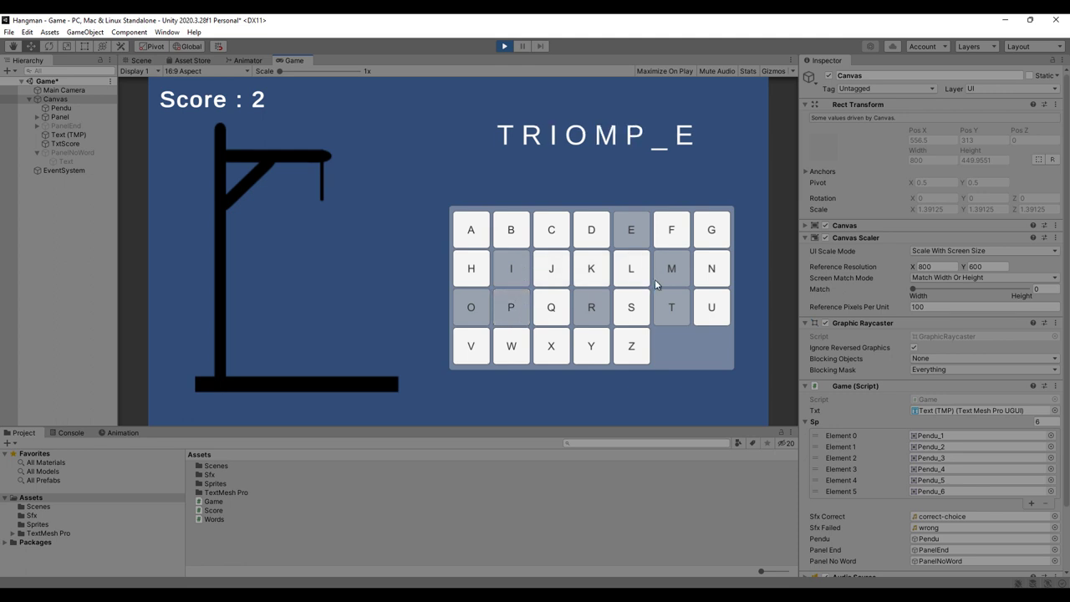
left_click(466, 267)
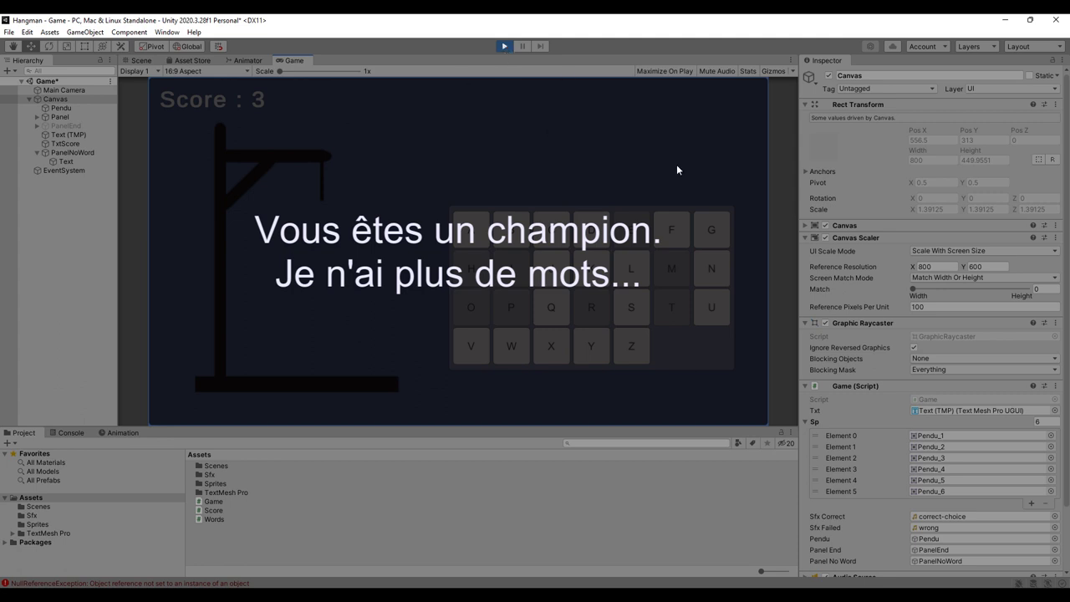
Stop the game and trace the console's NullReferenceException to Game.cs line 121.
left_click(502, 46)
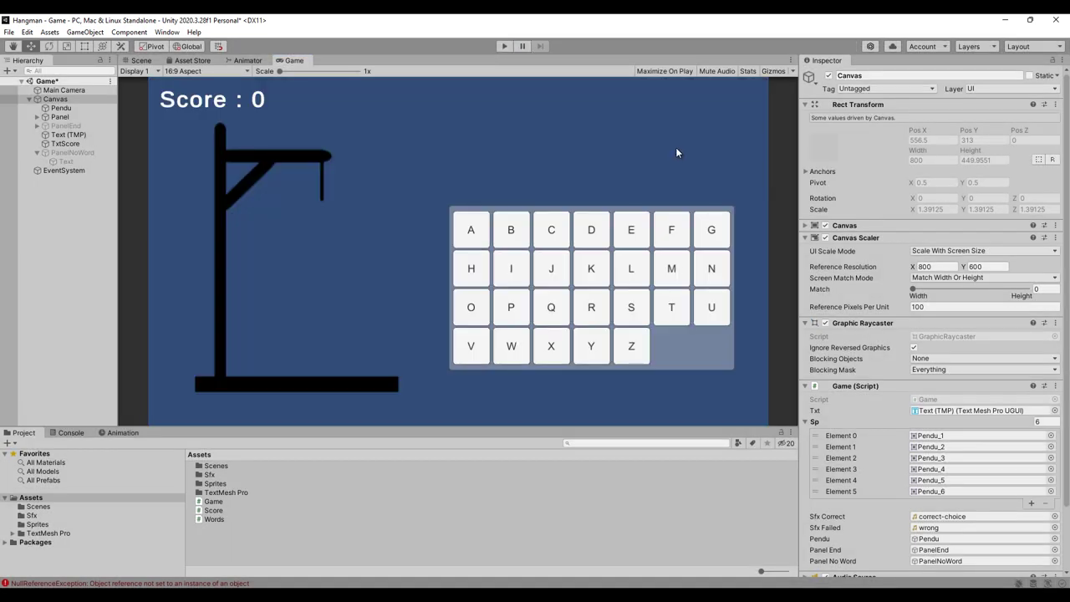
left_click(67, 432)
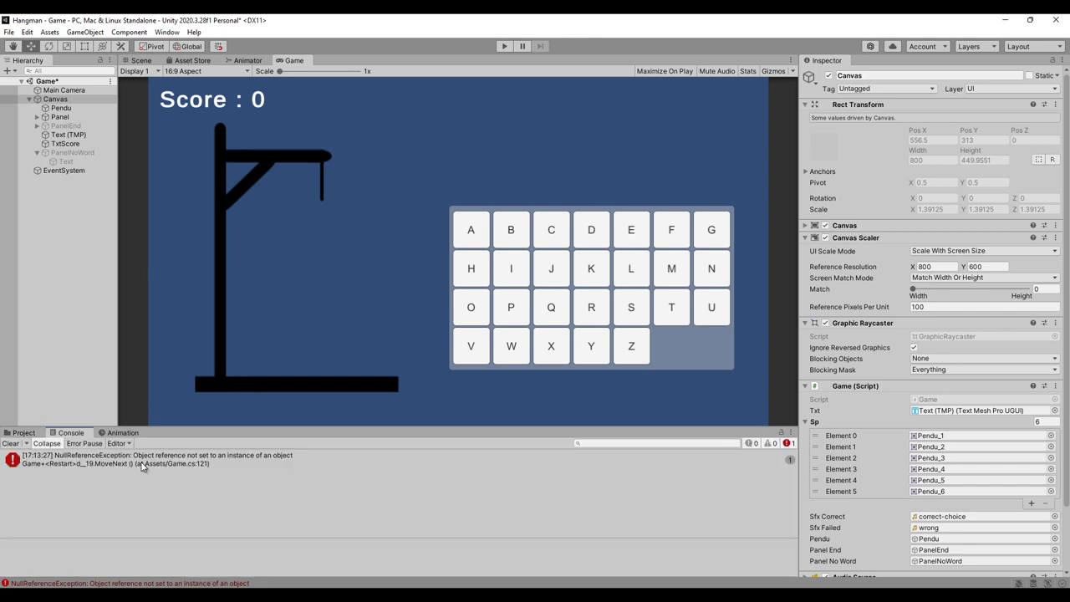
left_click(172, 465)
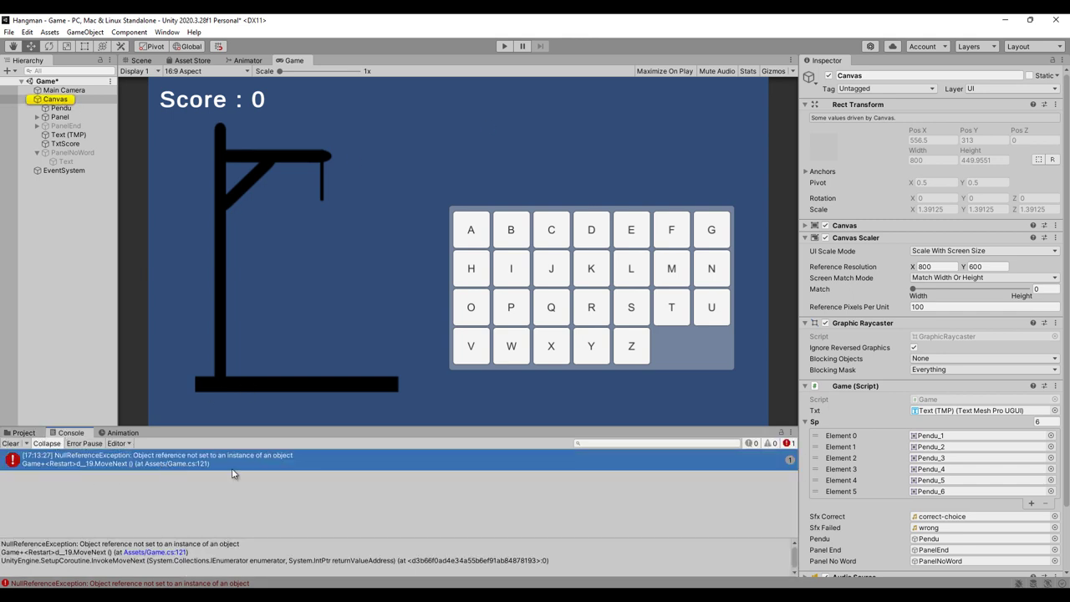
double_click(284, 466)
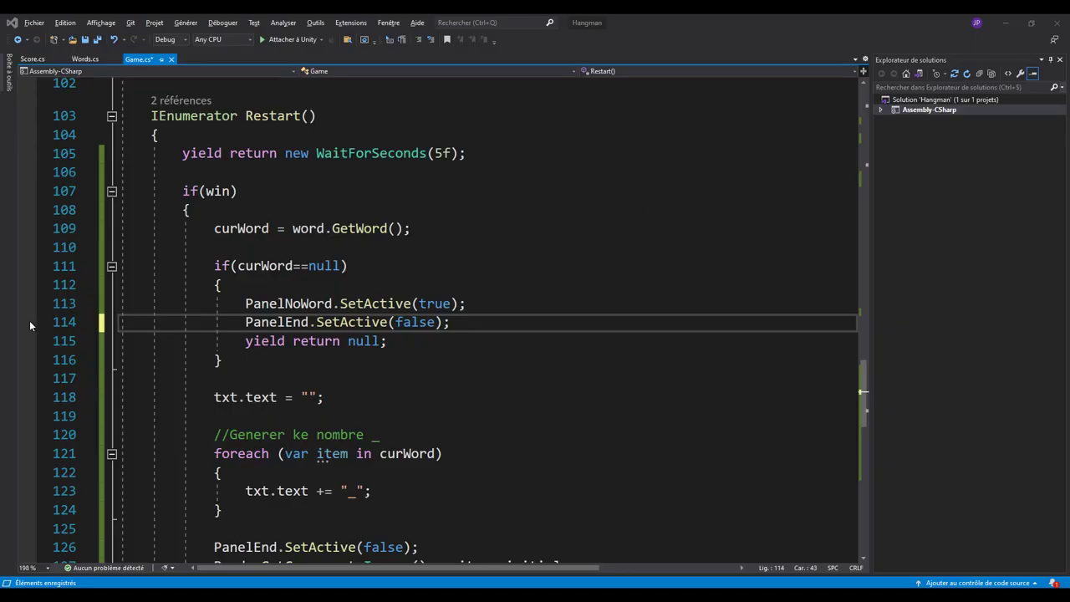
Replace 'yield return null;' on line 115 of Game.cs with 'yield break;' and save.
left_click_drag(245, 341, 387, 341)
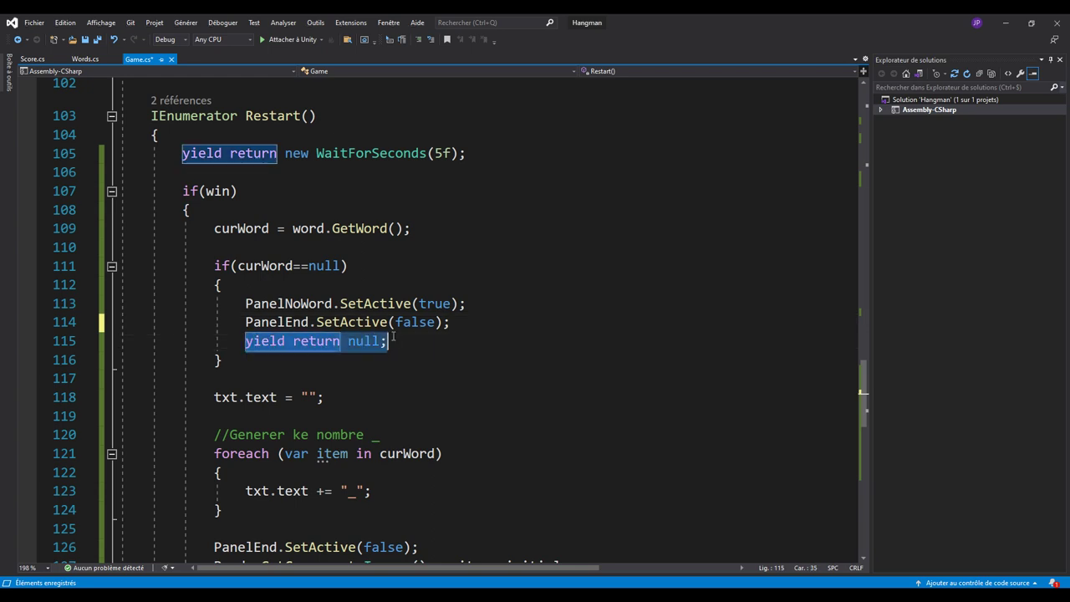
type("y")
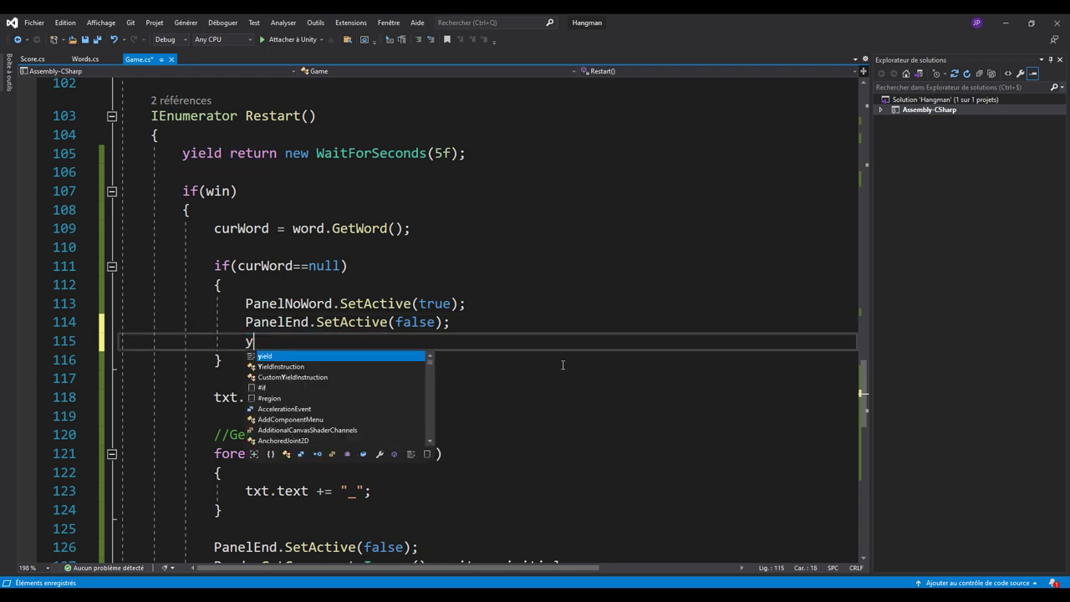
type("ield ")
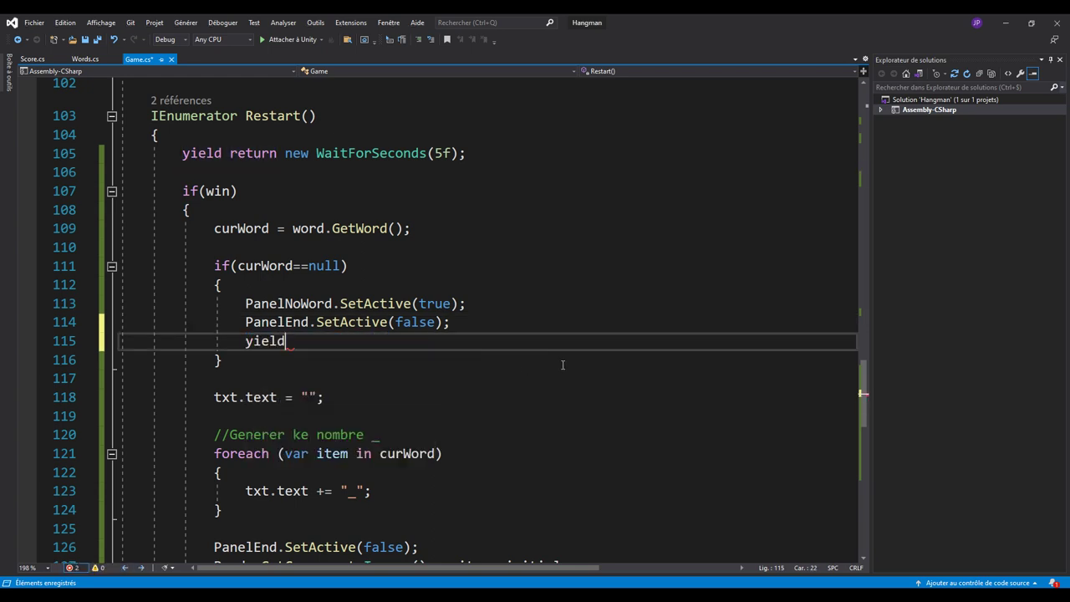
type("break;")
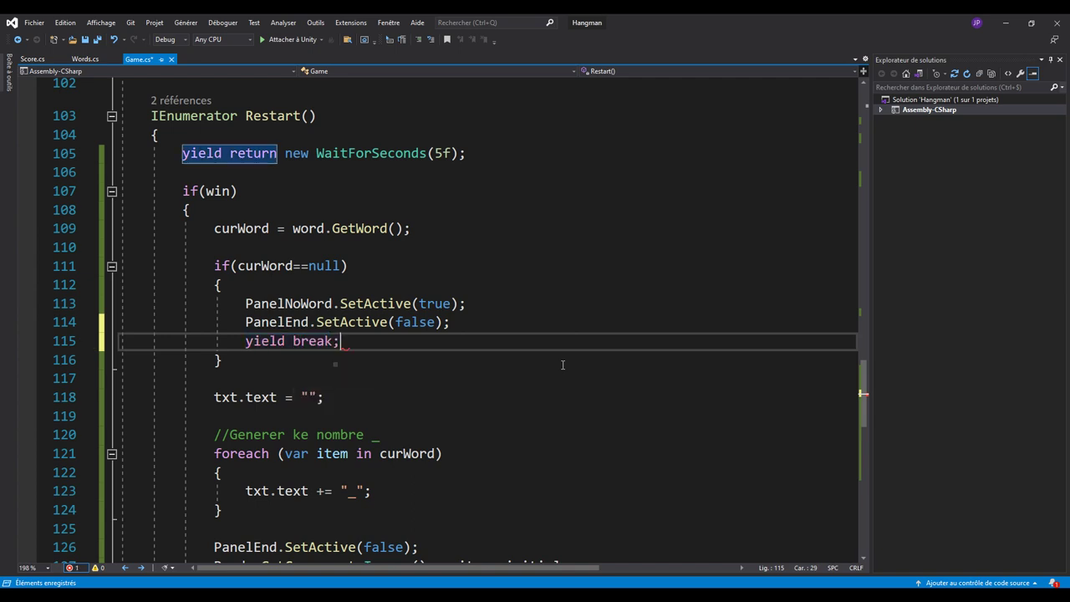
key("ctrl+s")
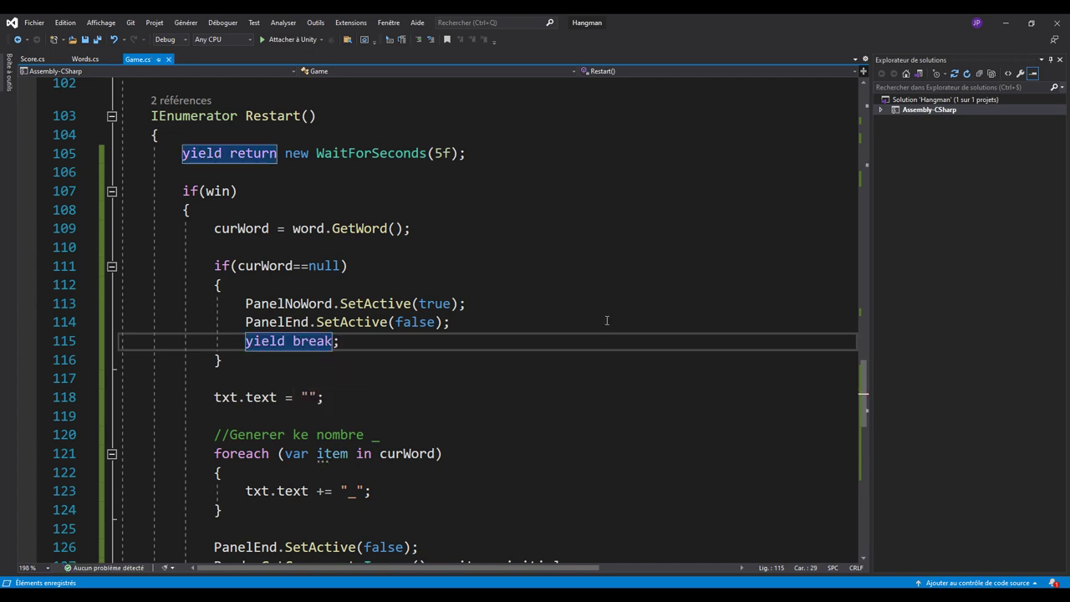
key("alt+Tab")
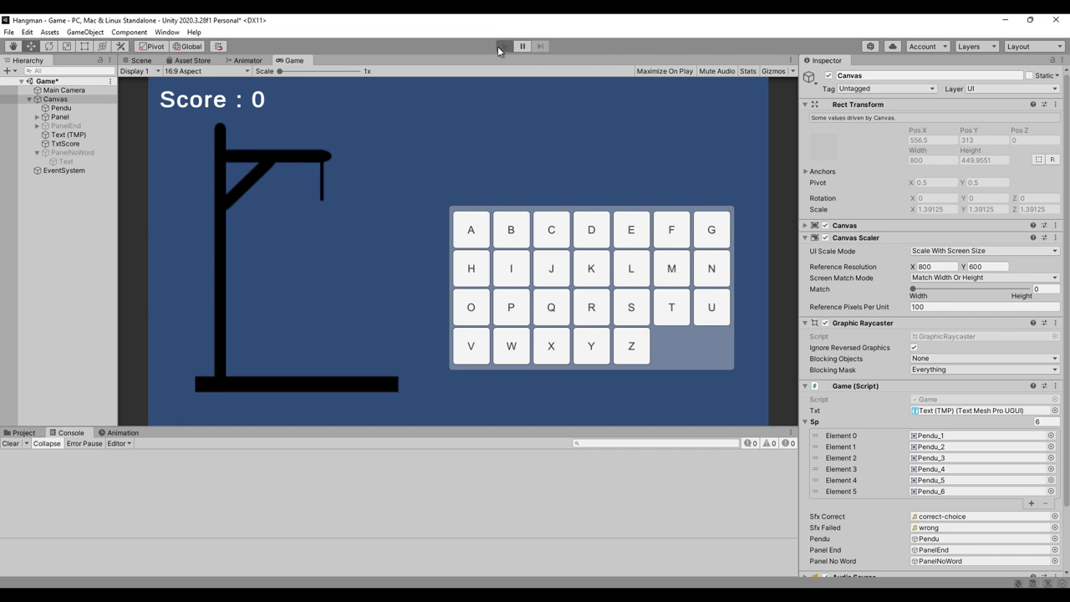
Start Play mode and solve DEUX with the D, E, U and X buttons.
left_click(502, 46)
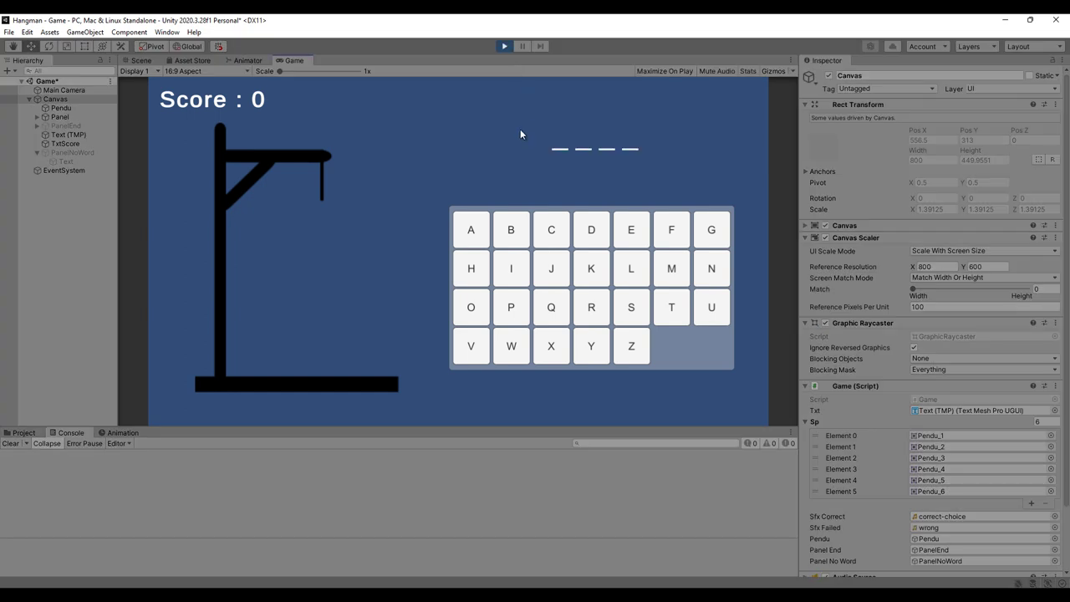
left_click(593, 227)
left_click(635, 238)
left_click(712, 307)
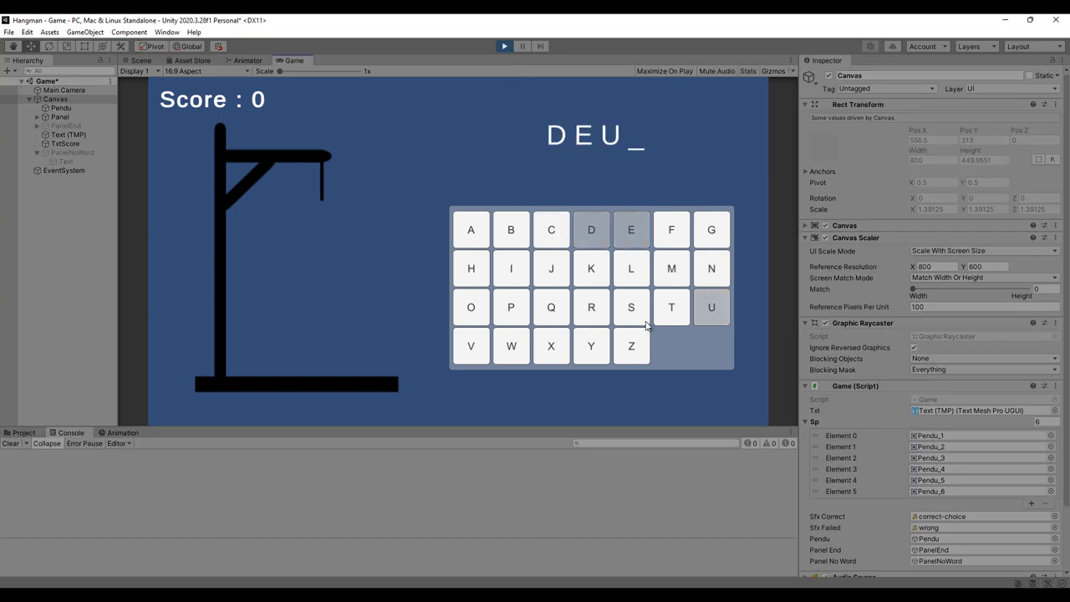
left_click(555, 348)
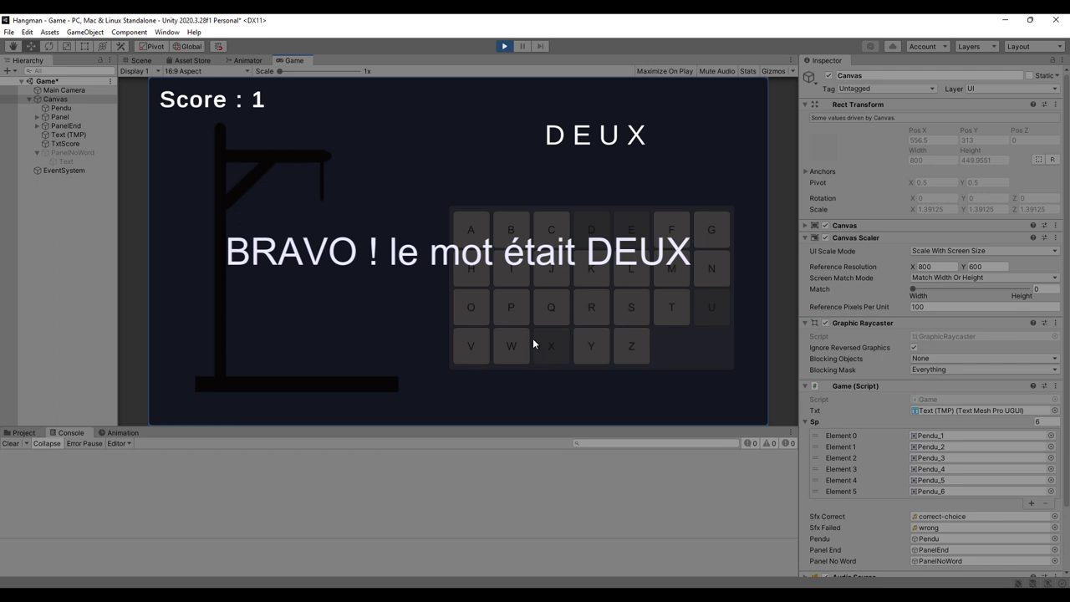
Solve VAPOTEUR using keyboard letter guesses T, R, I, O, V, A, P, E, U.
key("t")
key("r")
key("i")
key("o")
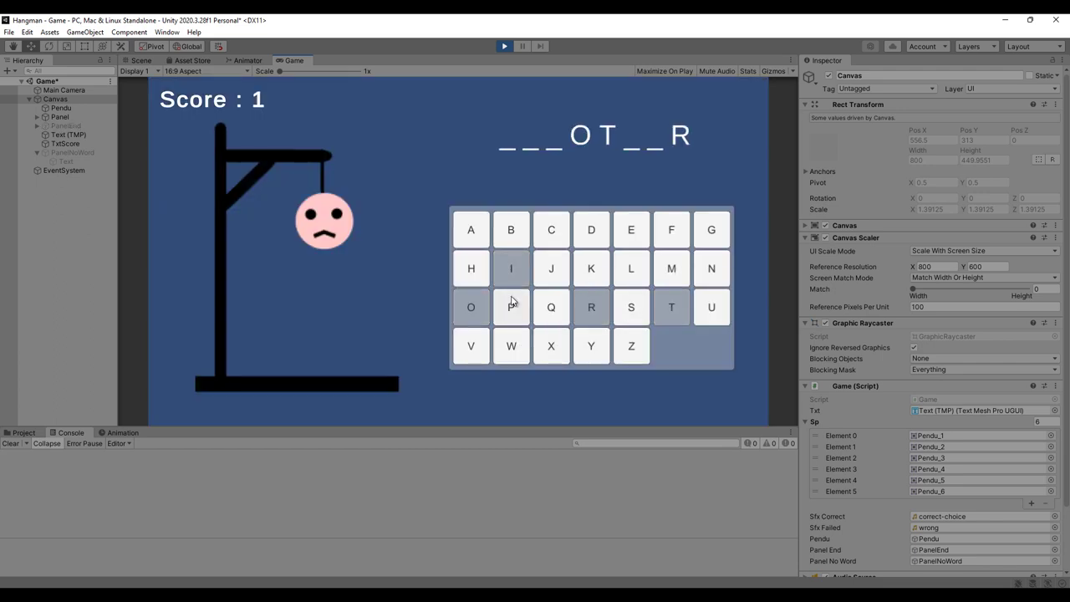
key("v")
key("a")
key("p")
key("e")
key("u")
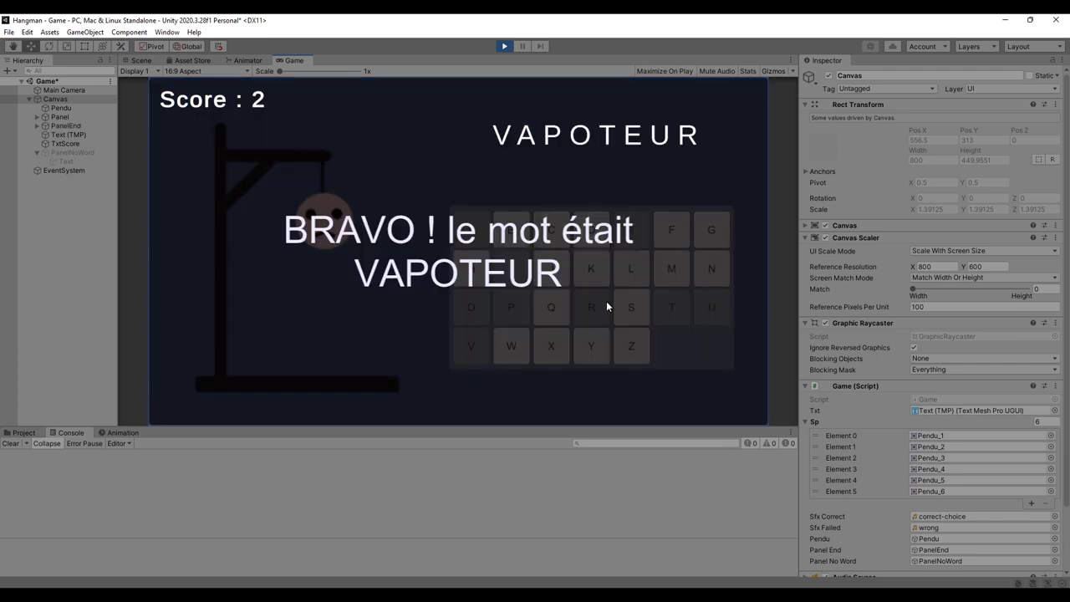
Solve TRIOMPHE with T, R, I, O, E, M, P, H to reach the error-free champion panel.
key("t")
key("r")
key("i")
key("o")
key("e")
key("m")
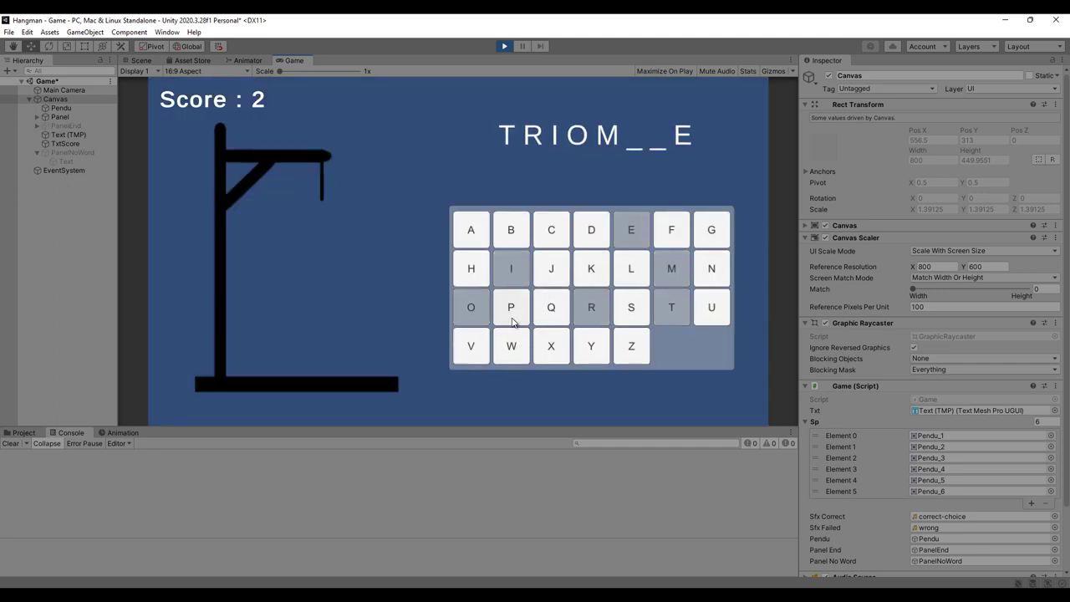
left_click(511, 308)
key("h")
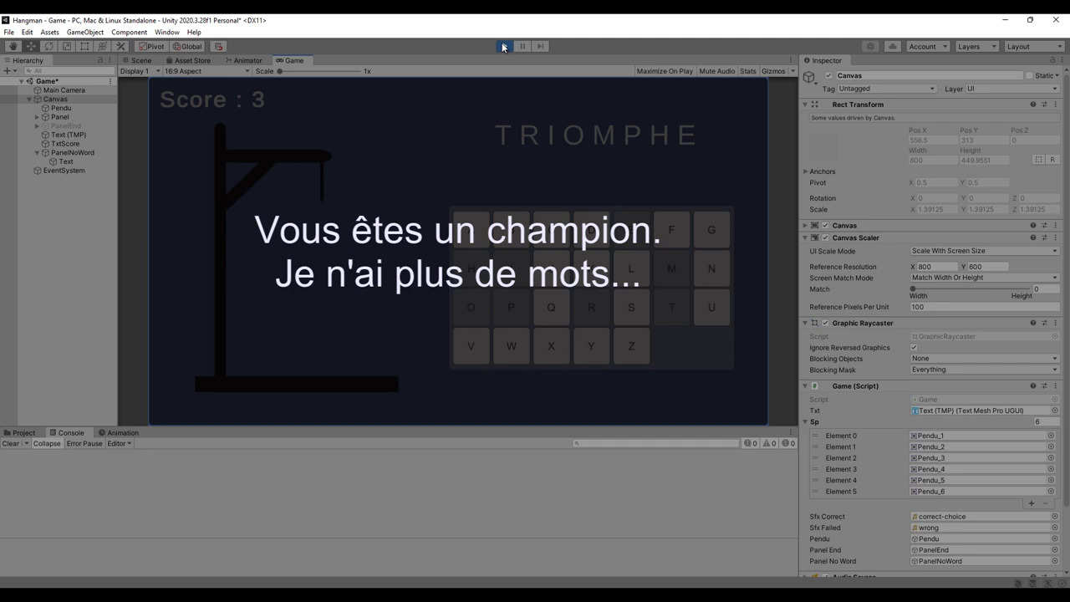
Exit Play mode so the game view resets to Score : 0.
left_click(503, 47)
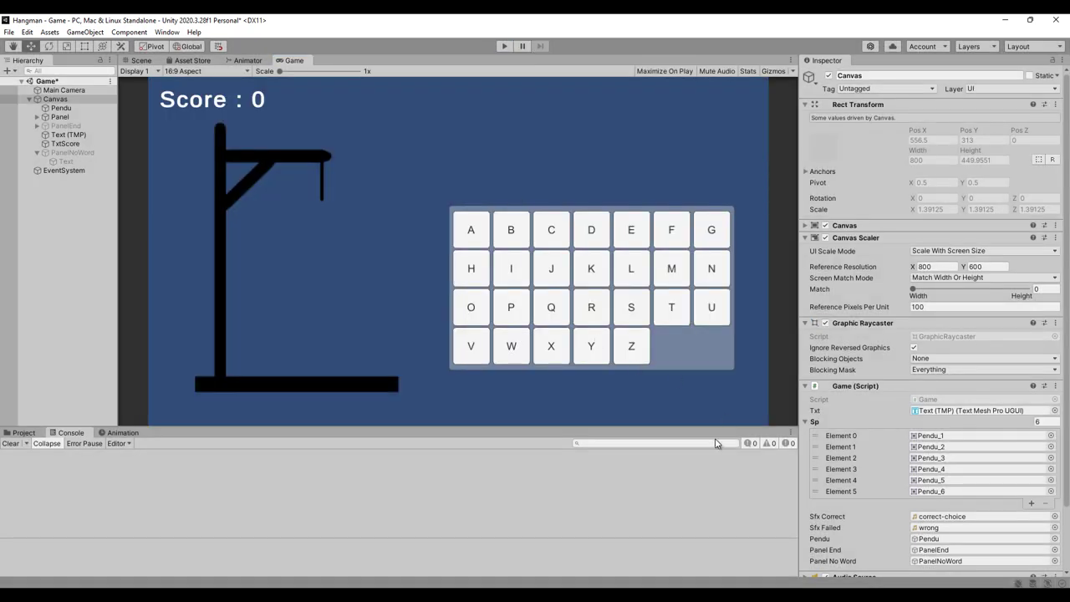